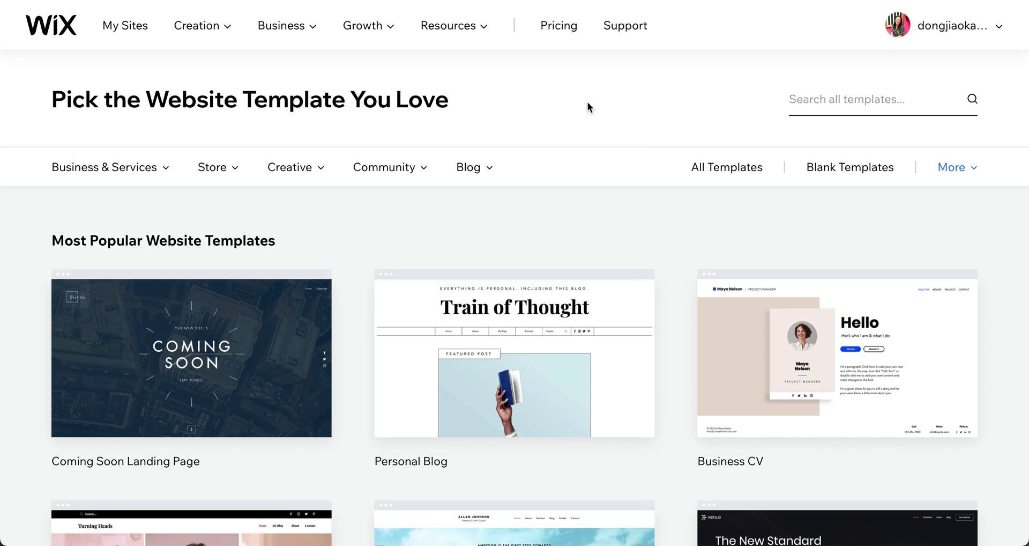
Search the website templates for "online course" and look through the matching templates.
left_click(846, 101)
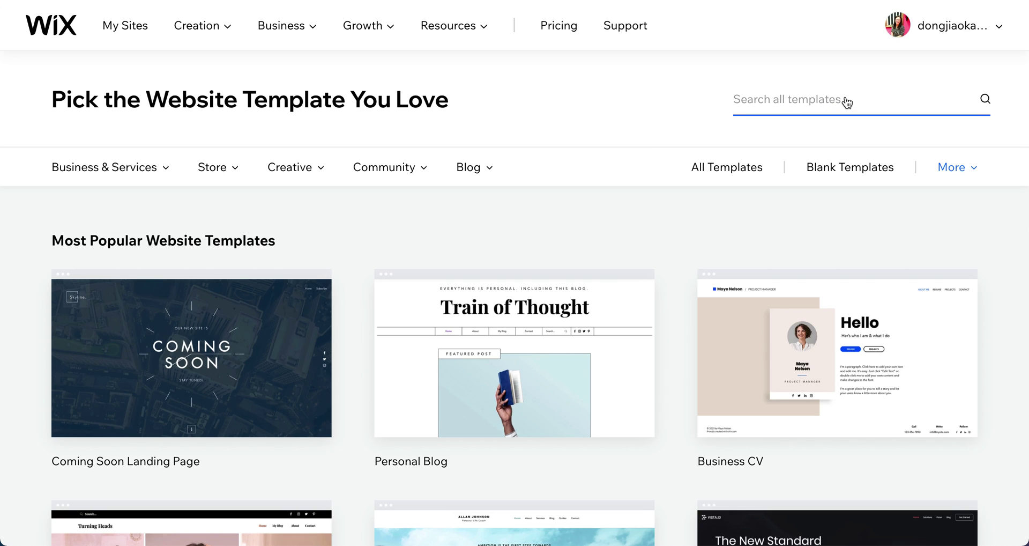
type("online coure")
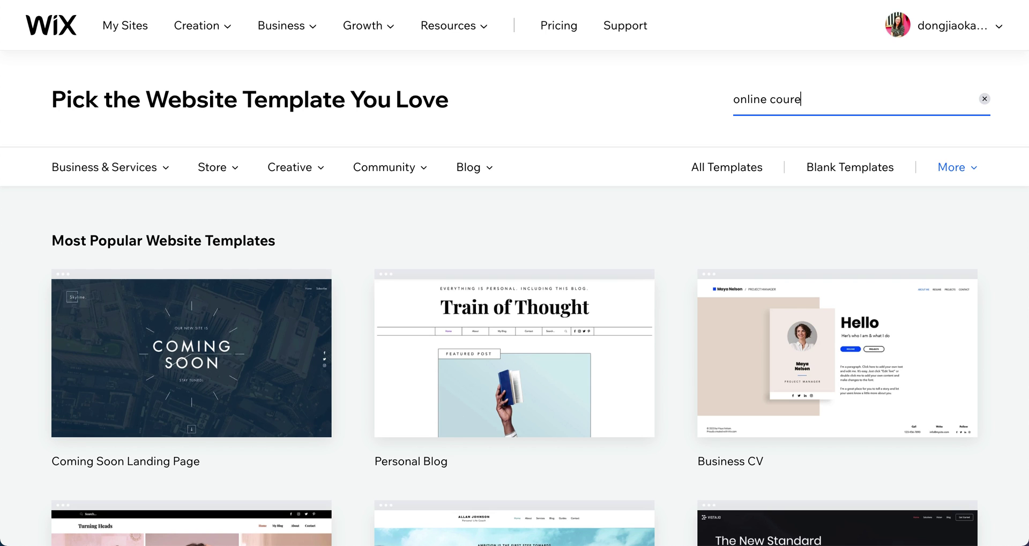
scroll(858, 118, "down", 1)
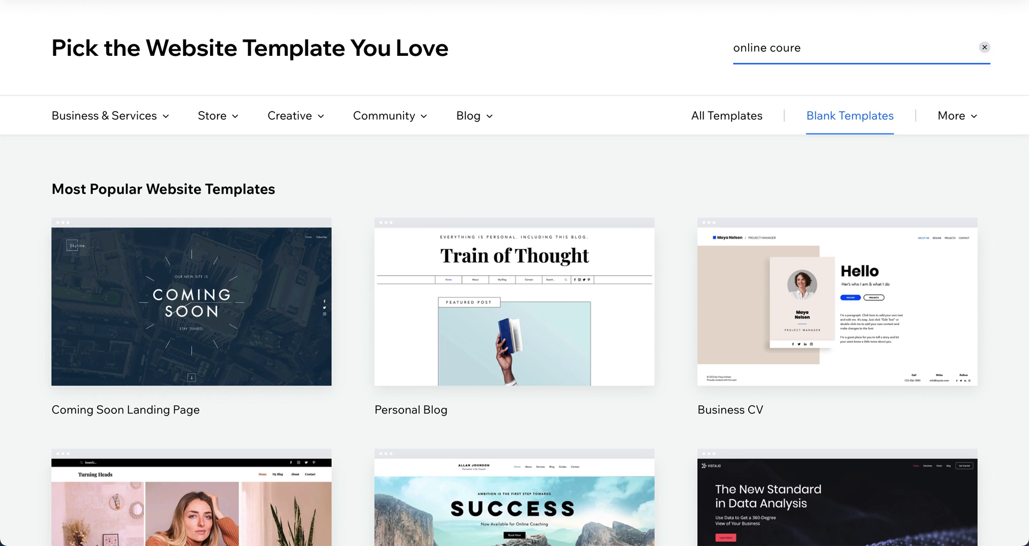
key("Return")
key("BackSpace")
key("BackSpace")
type("rse")
key("Return")
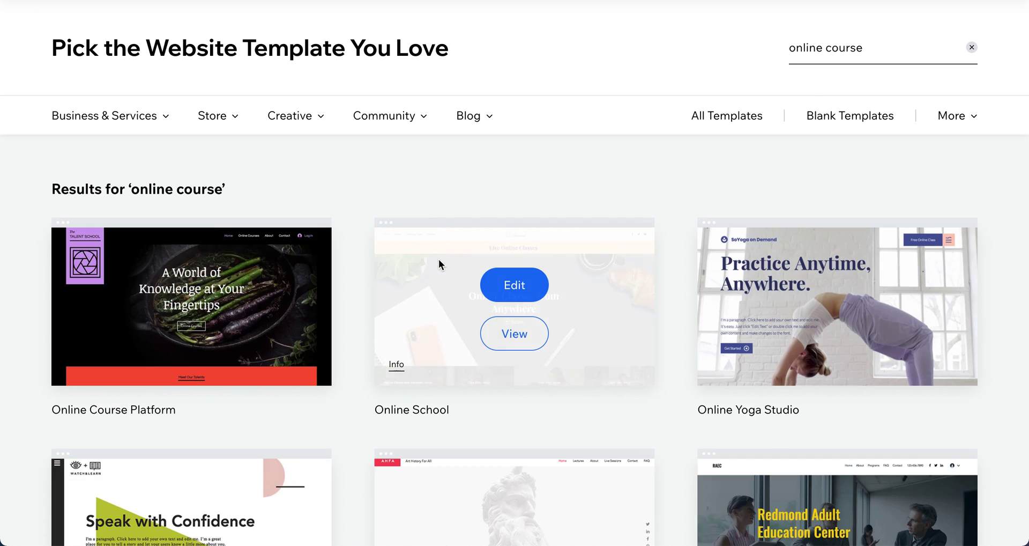
scroll(493, 204, "down", 2)
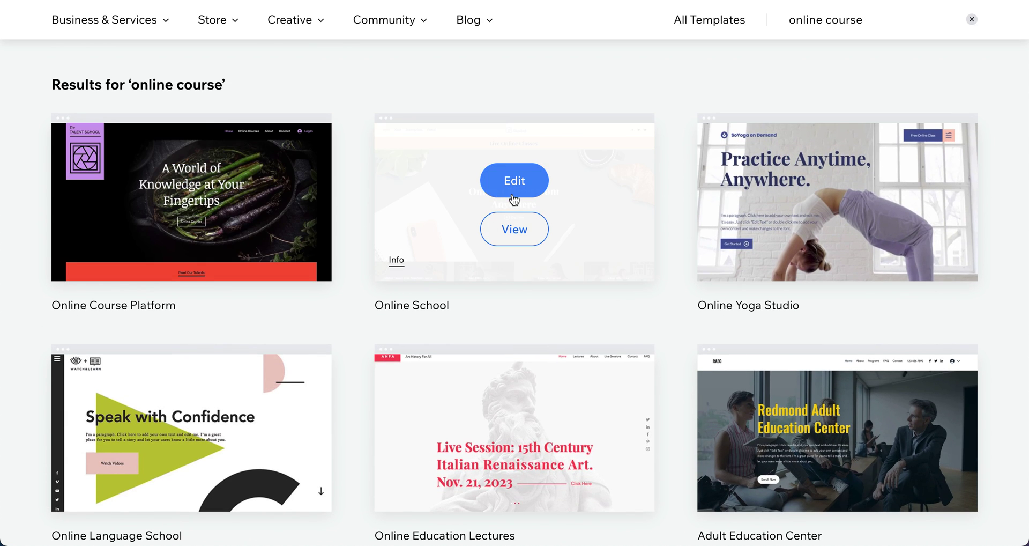
scroll(247, 370, "down", 2)
scroll(245, 378, "down", 2)
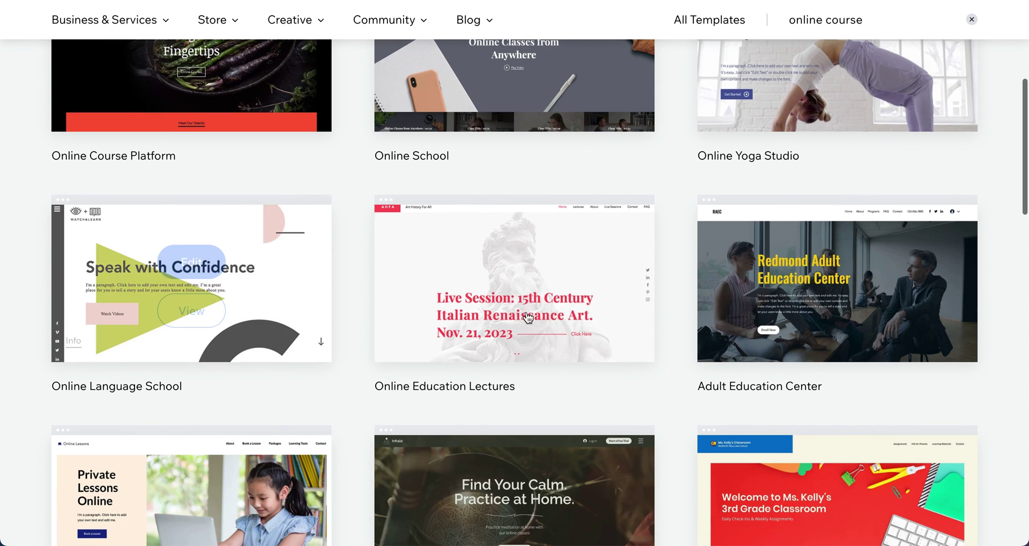
scroll(552, 230, "down", 1)
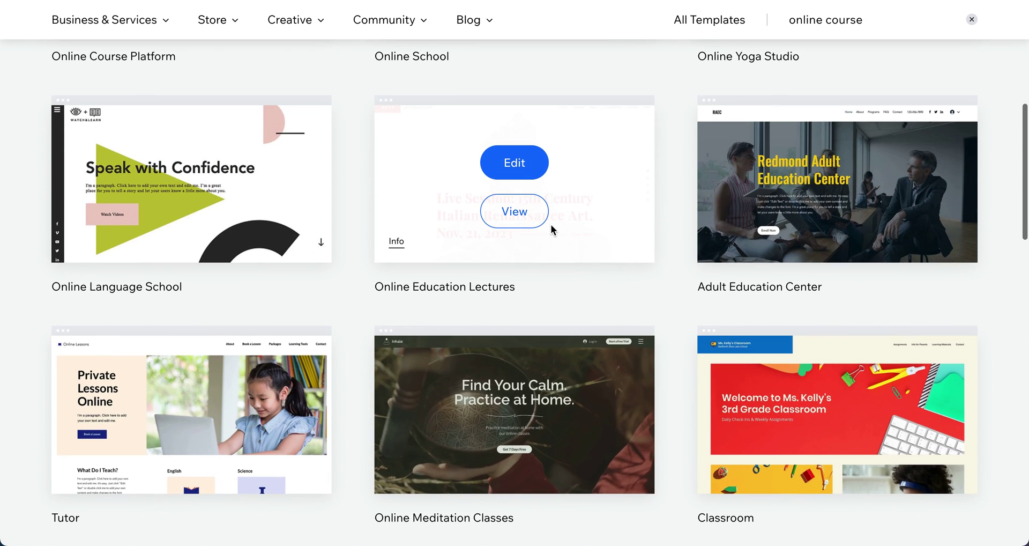
scroll(551, 228, "up", 7)
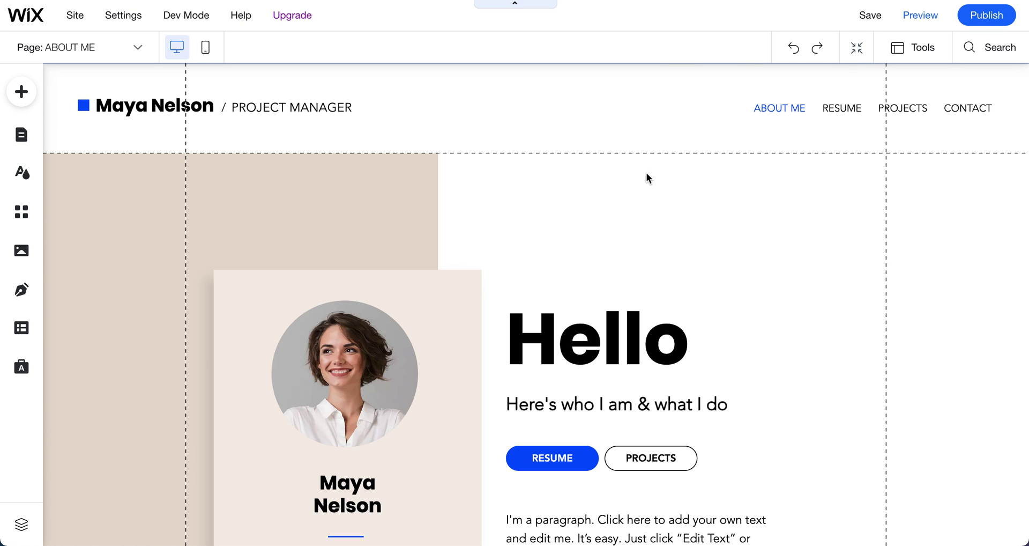
Examine the ABOUT ME page layout and the categories of elements that can be added, including Video & Music and Decorative.
scroll(638, 301, "down", 5)
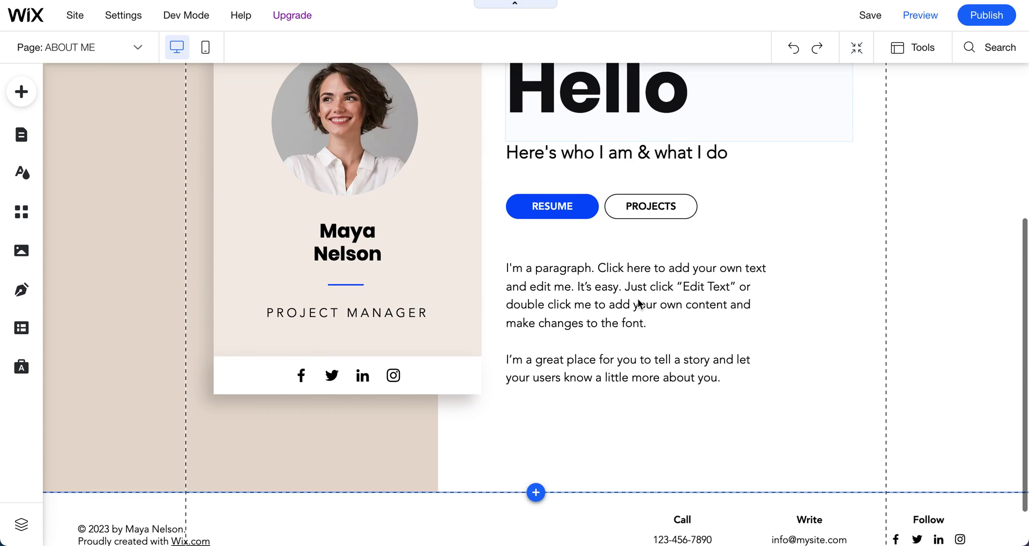
scroll(638, 304, "up", 6)
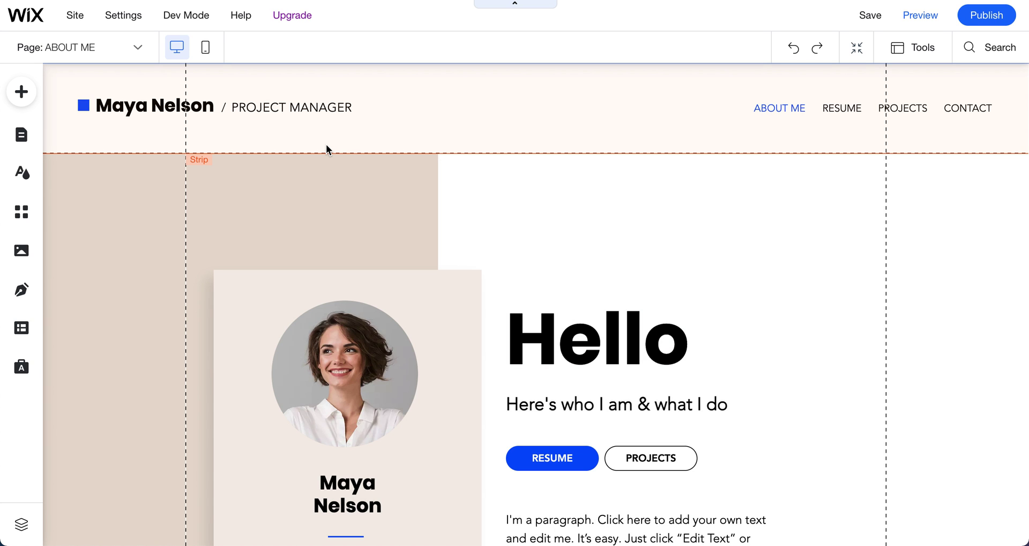
scroll(442, 273, "down", 2)
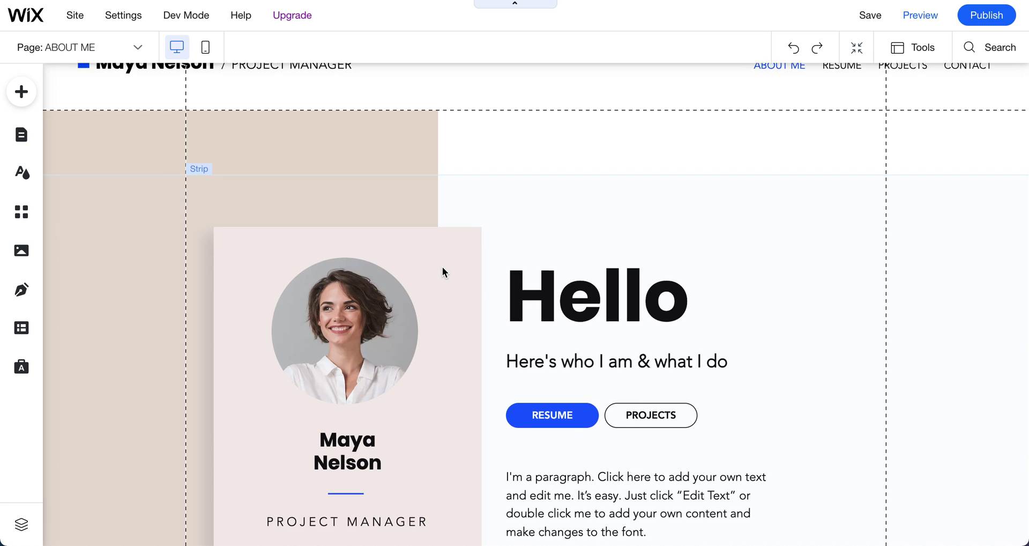
scroll(442, 273, "down", 1)
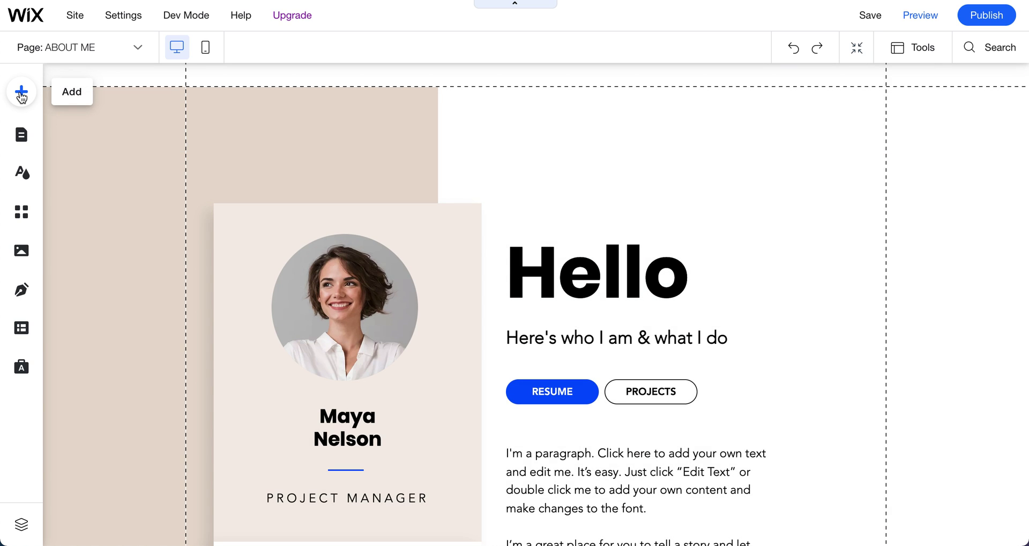
left_click(21, 95)
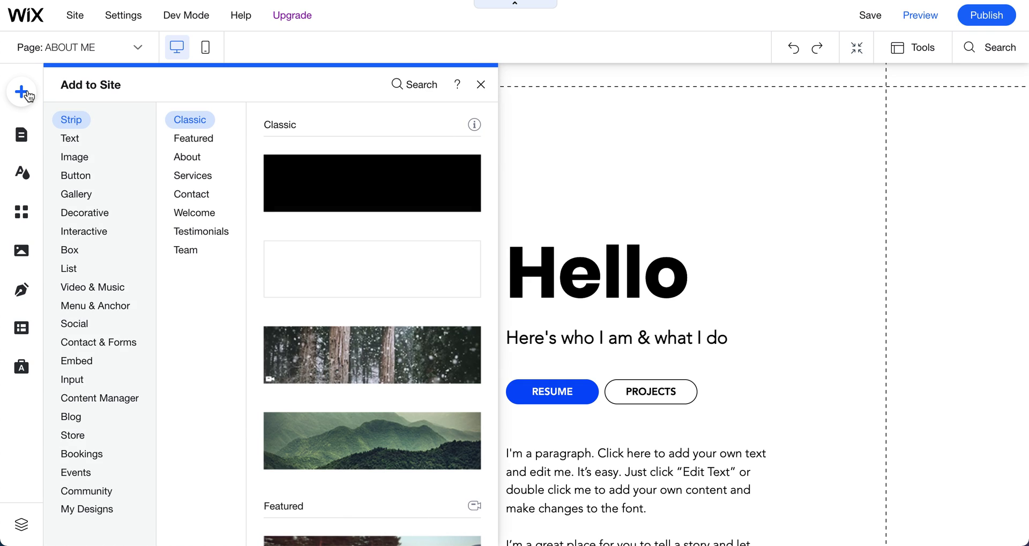
left_click(89, 293)
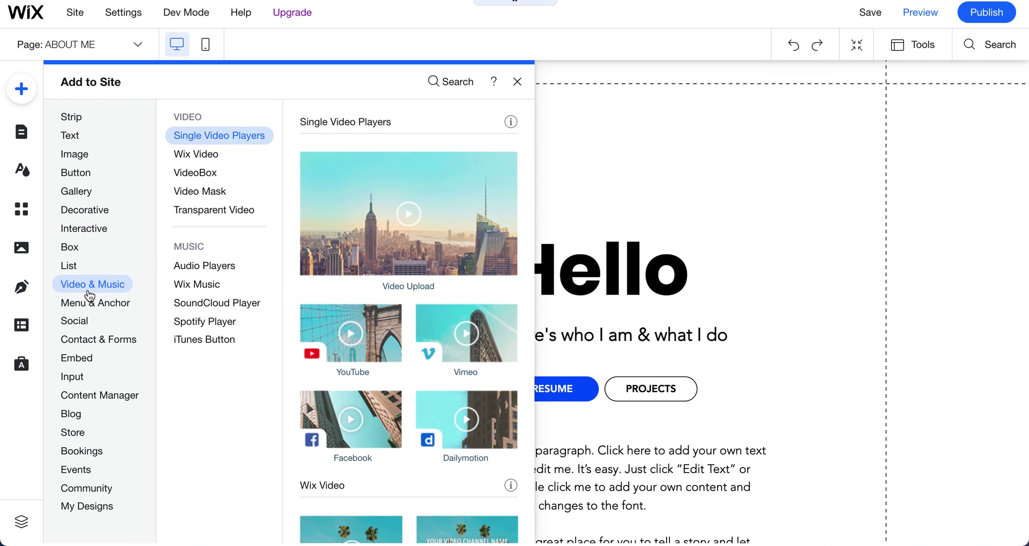
mouse_move(86, 492)
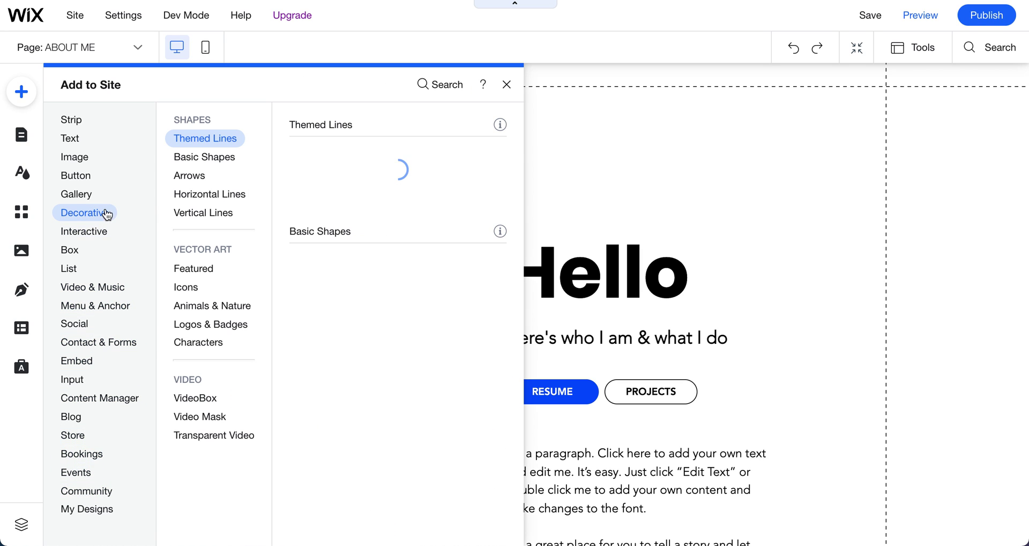
mouse_move(68, 118)
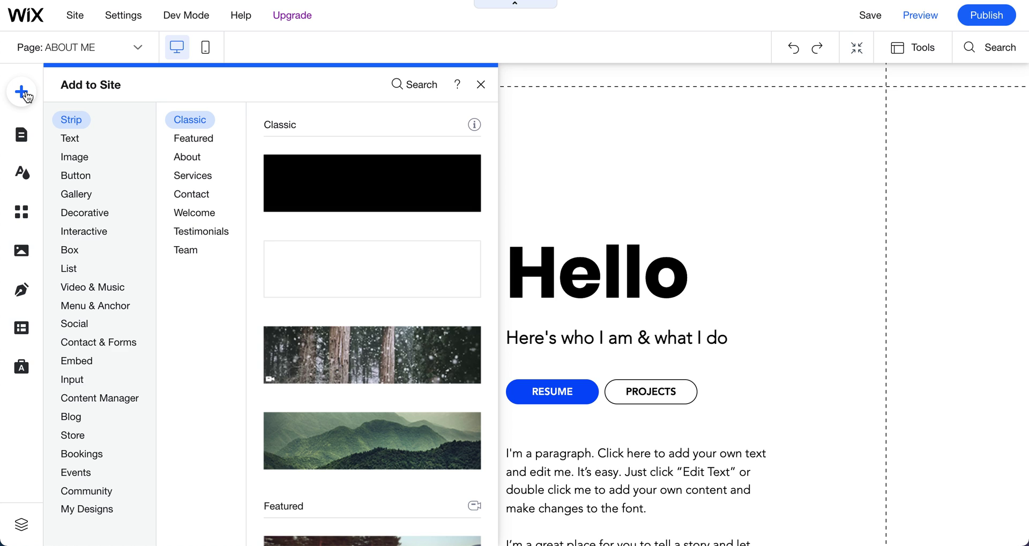
Search the Wix App Market for "online program" and add the Wix Online Programs app to the site.
left_click(22, 217)
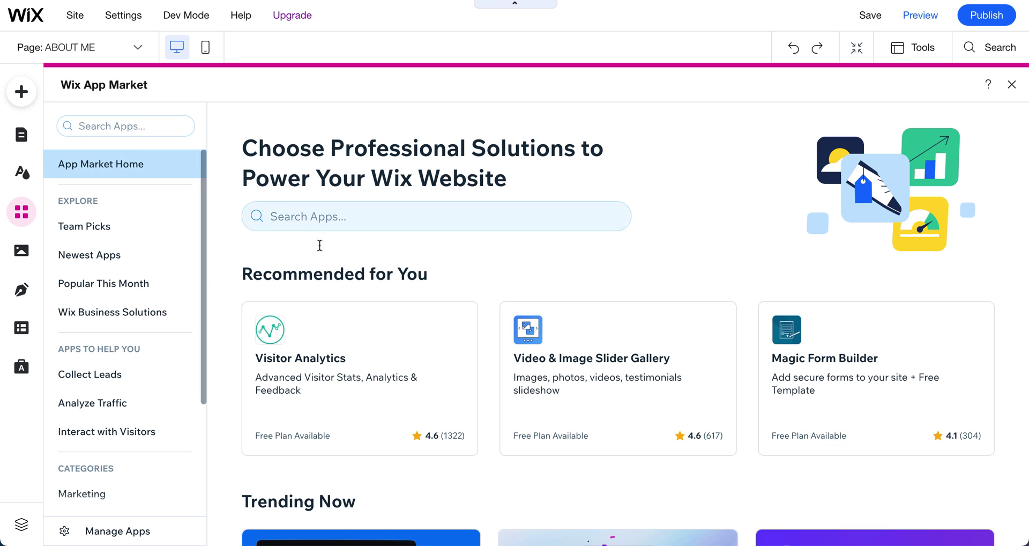
scroll(322, 272, "down", 6)
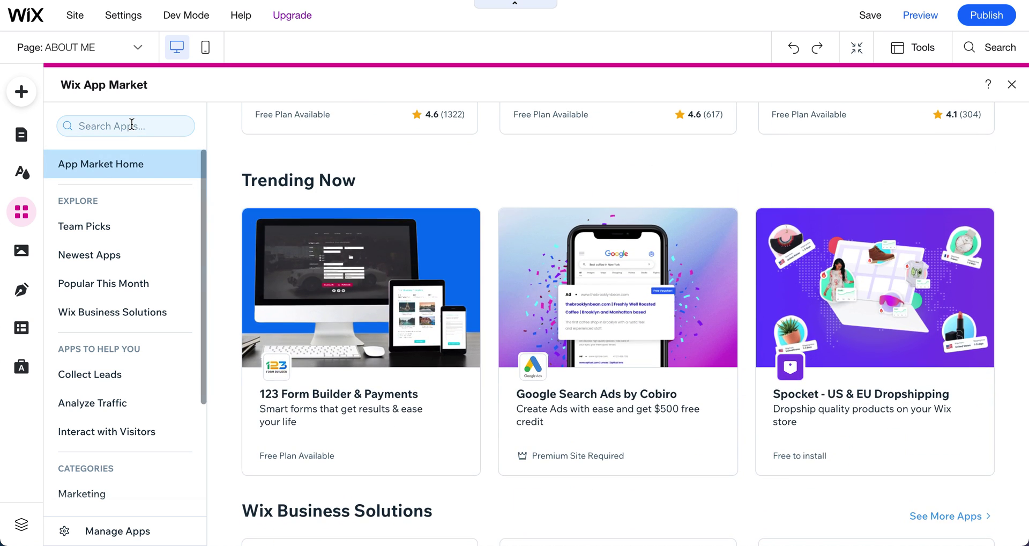
left_click(132, 124)
type("onli")
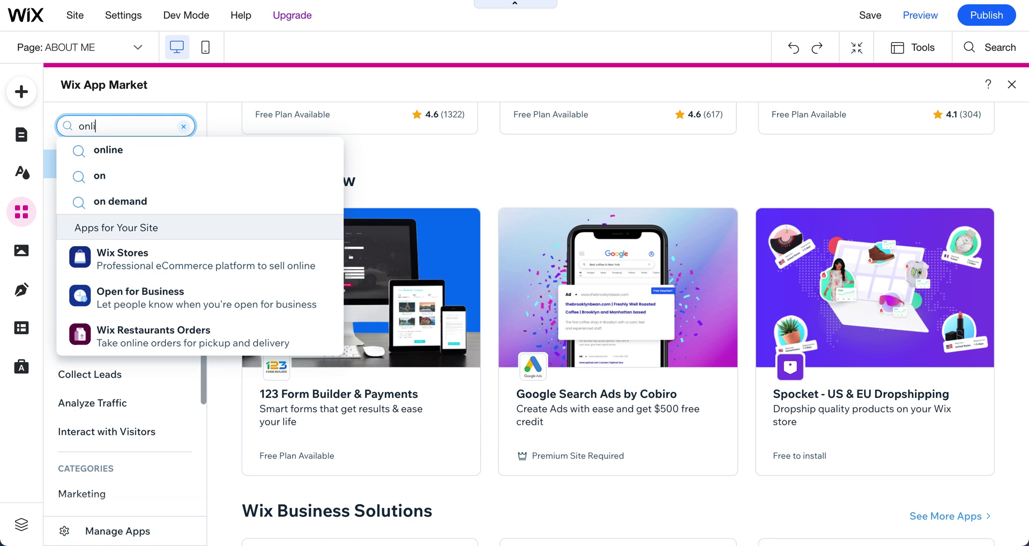
type("ne pro")
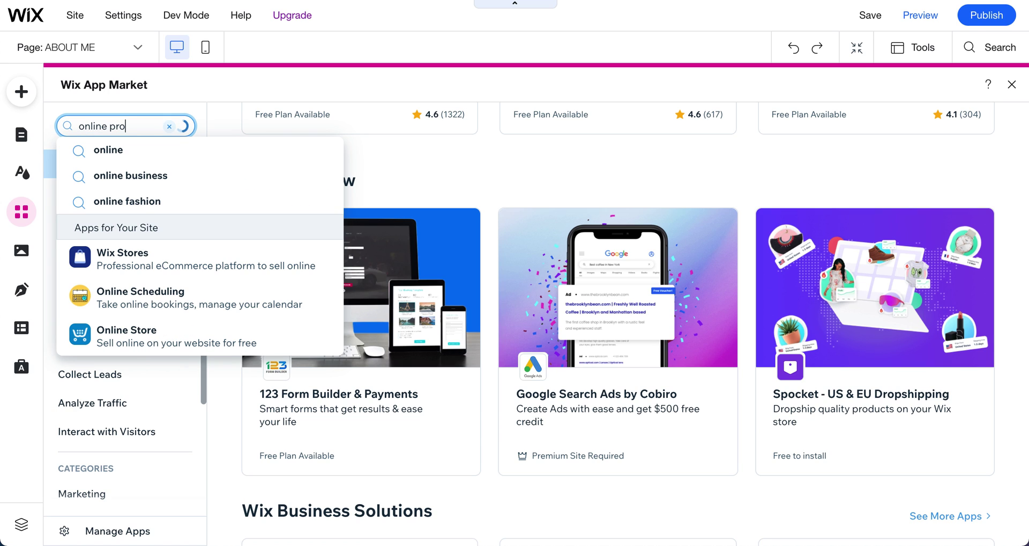
type("gram")
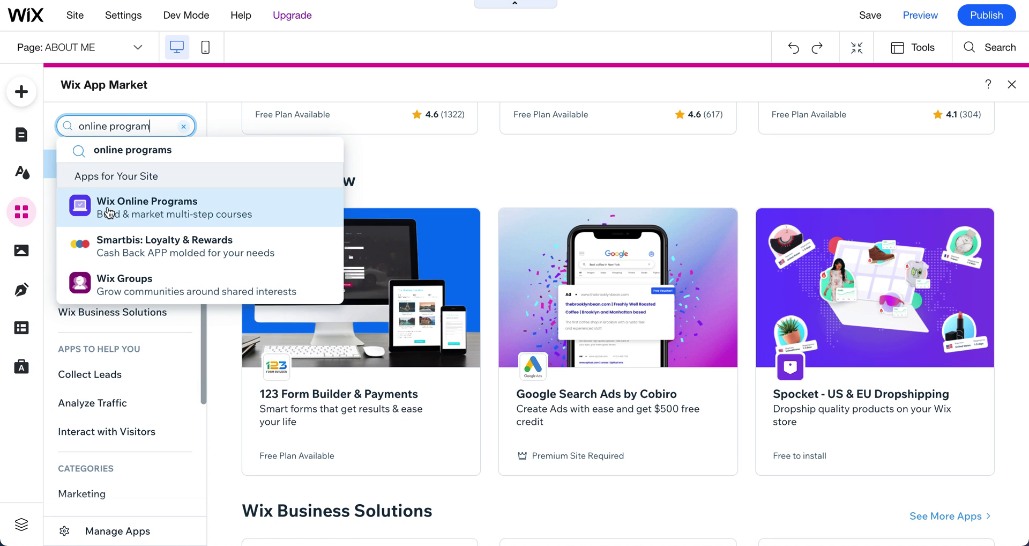
left_click(172, 206)
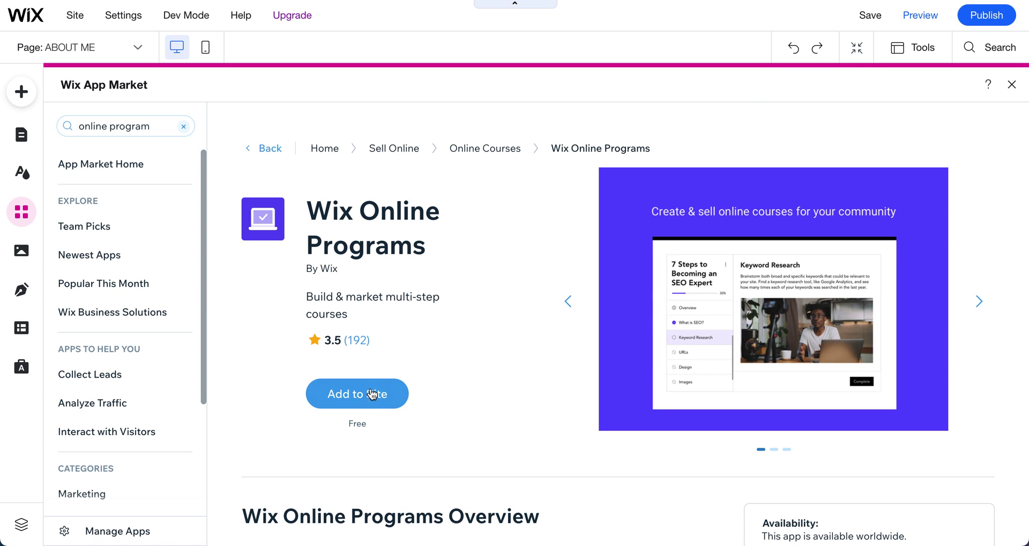
left_click(364, 398)
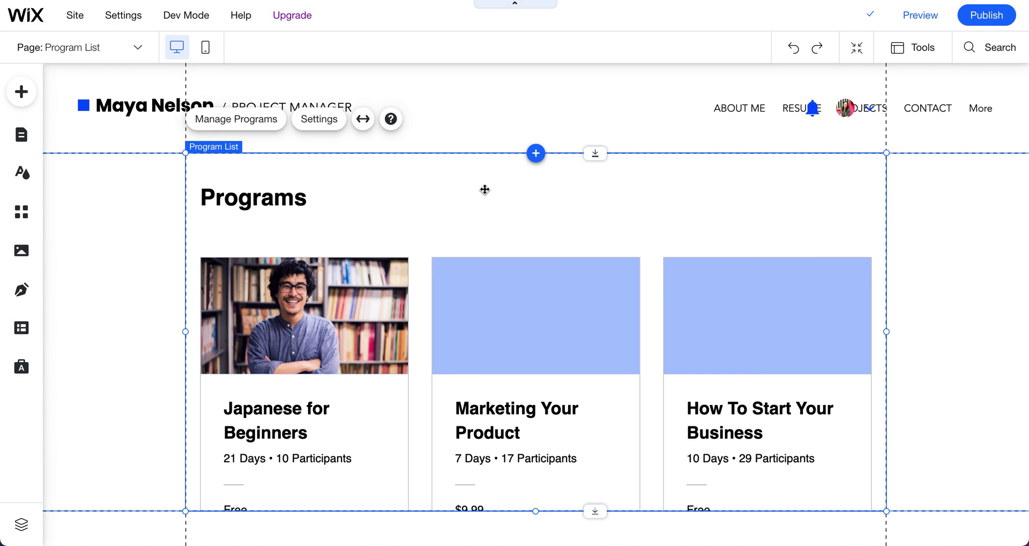
Move the login bar in the Program List page's header up and to the right, above the horizontal menu.
scroll(679, 291, "down", 2)
scroll(678, 289, "up", 2)
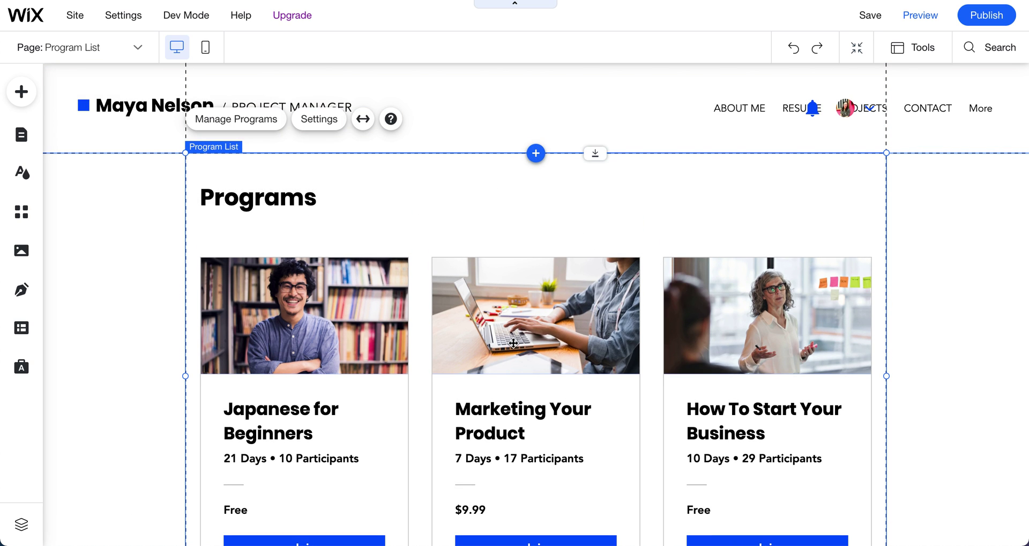
scroll(514, 343, "down", 1)
scroll(513, 343, "up", 1)
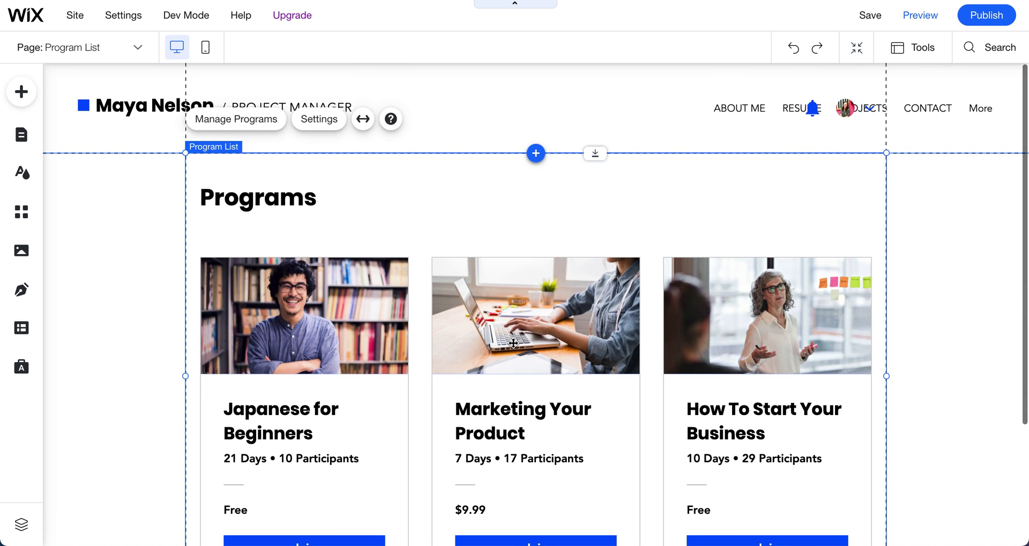
left_click_drag(817, 108, 849, 82)
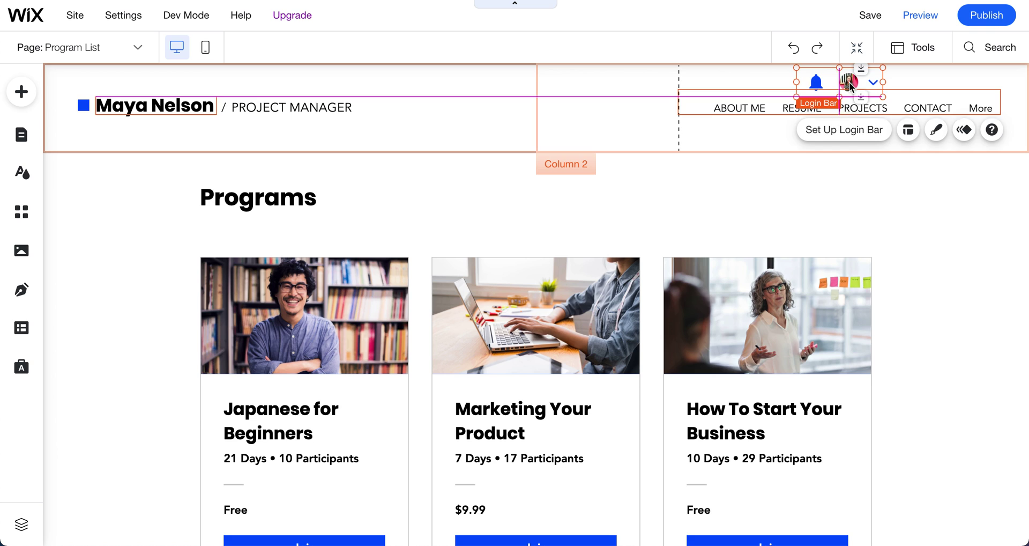
left_click(912, 223)
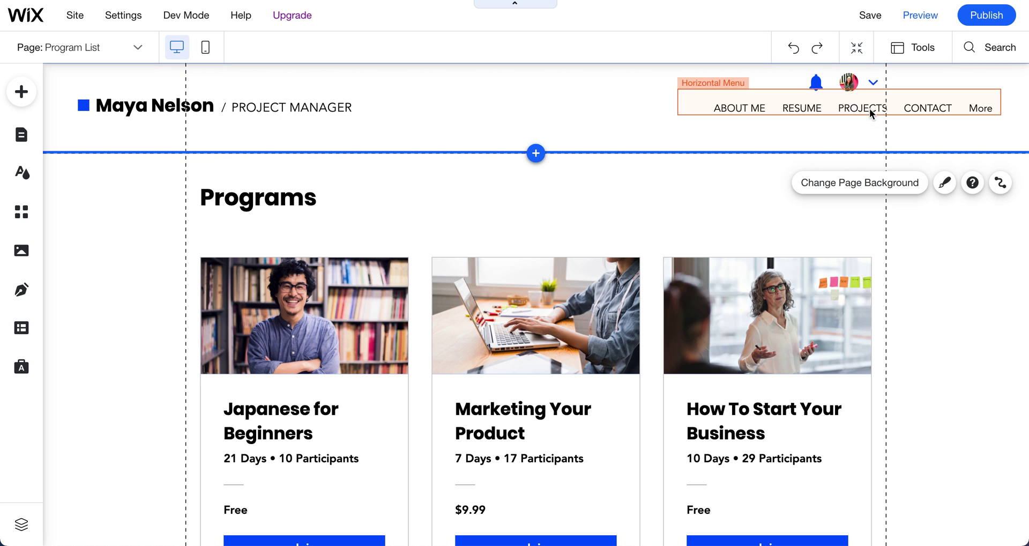
Open program management for the Program List element to begin creating a program.
scroll(548, 230, "down", 2)
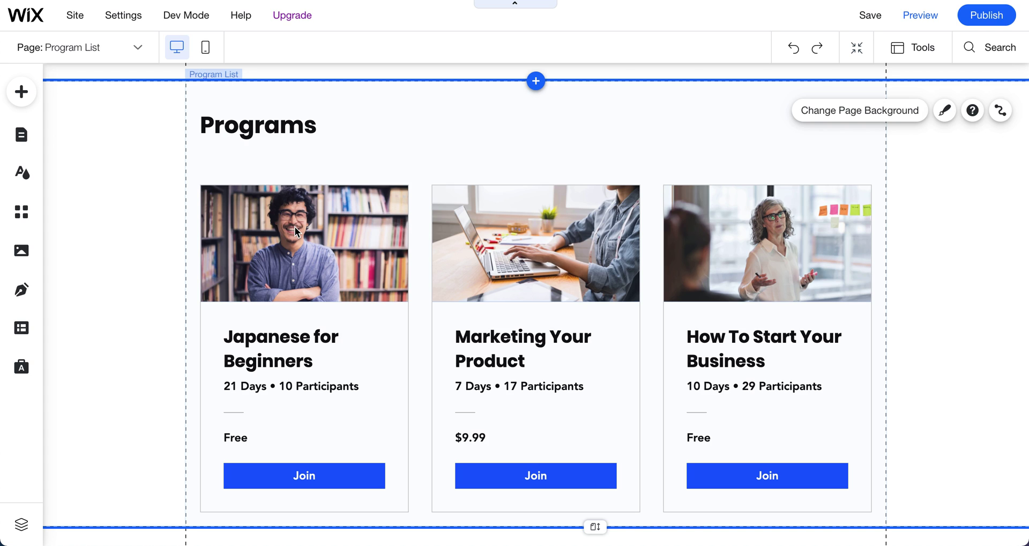
left_click(377, 247)
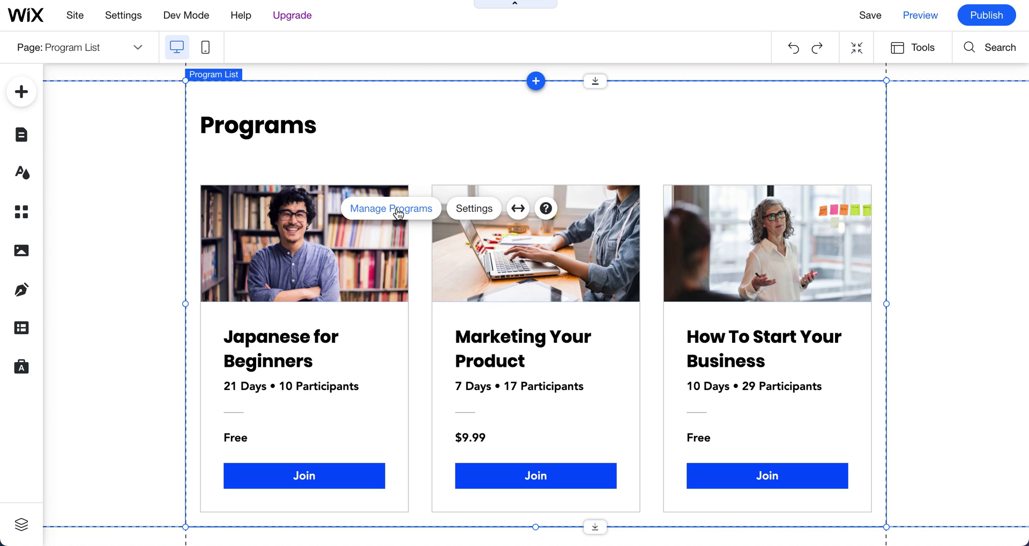
left_click(398, 215)
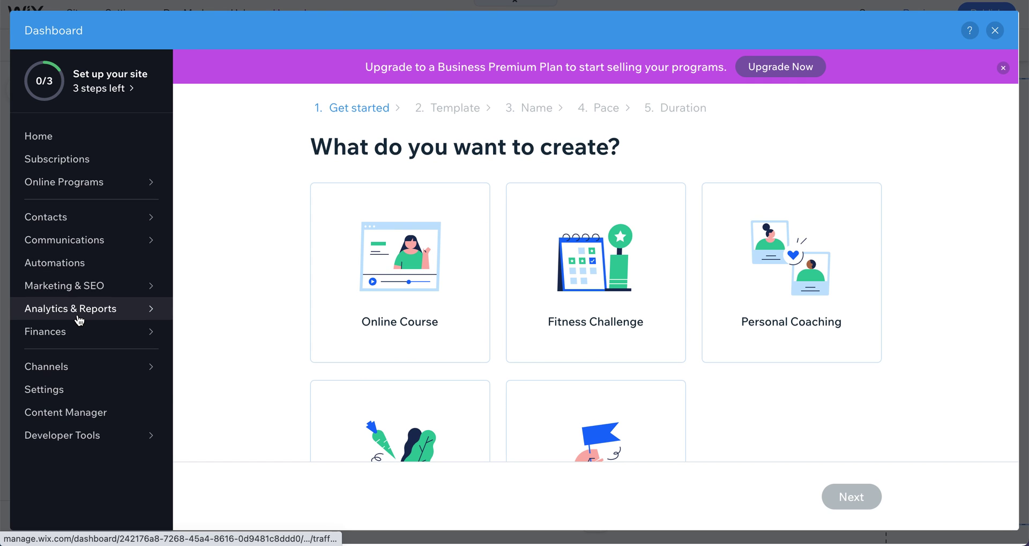
Look over the dashboard sections and the program types offered for creation, from Online Course to Start Fresh.
mouse_move(80, 320)
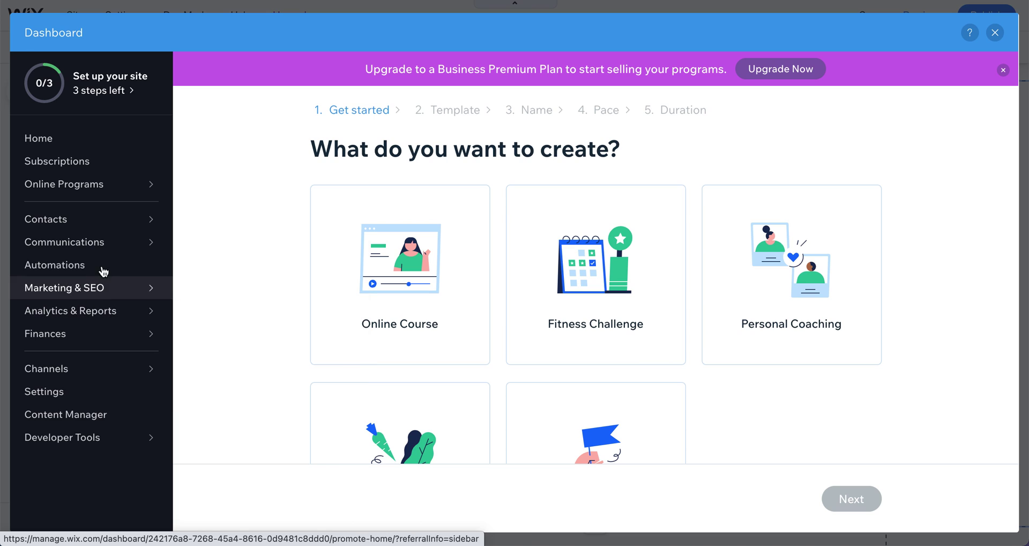
mouse_move(78, 193)
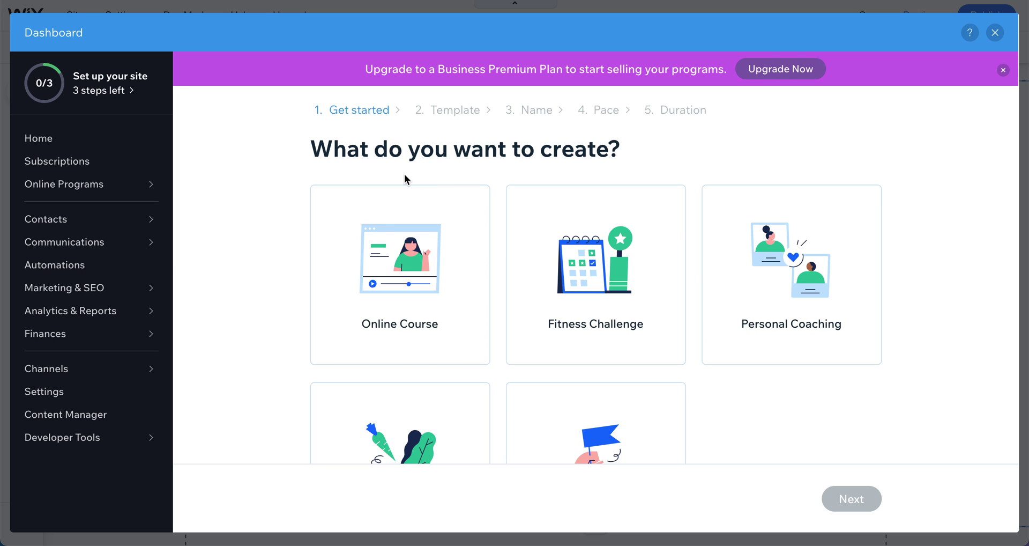
scroll(558, 305, "down", 1)
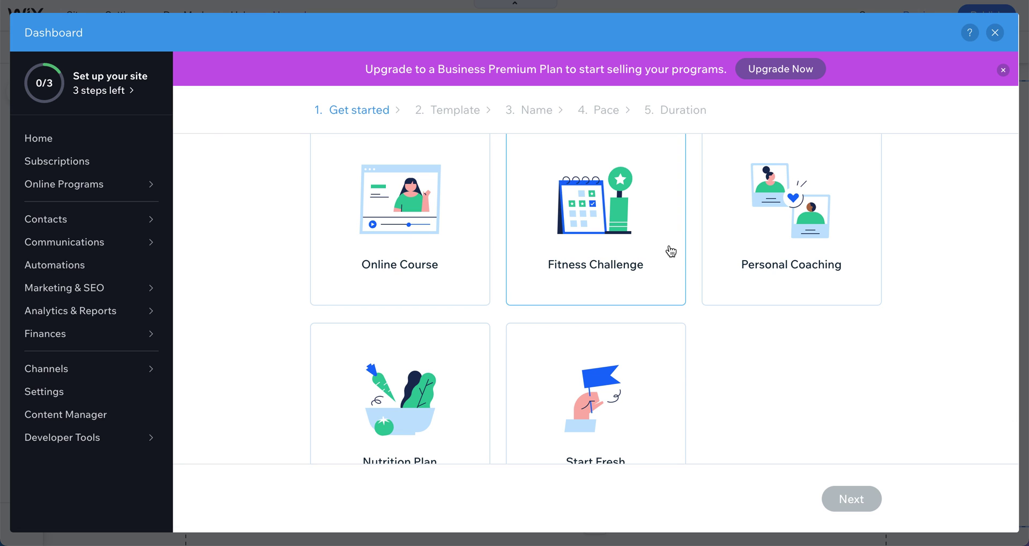
scroll(630, 338, "down", 1)
scroll(630, 338, "down", 1)
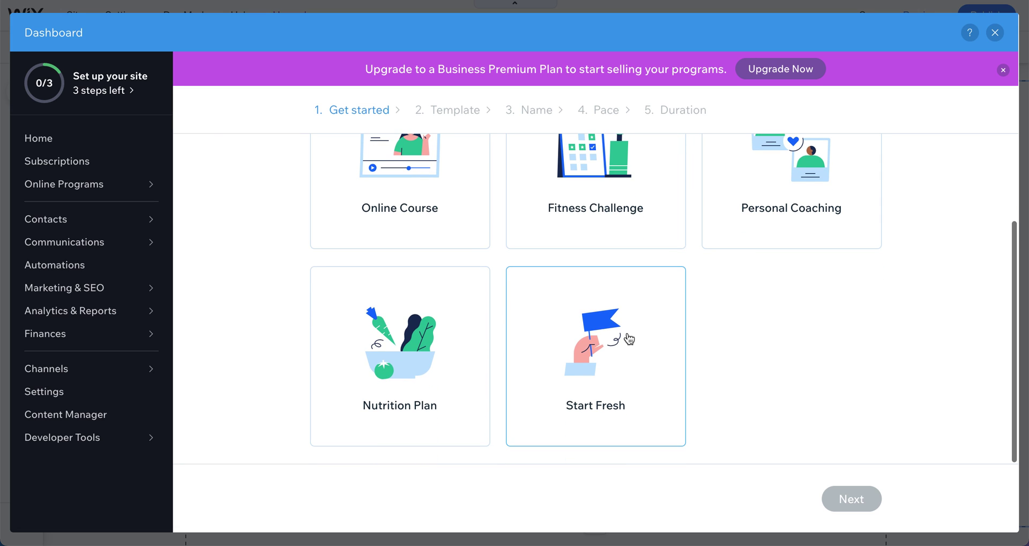
scroll(425, 385, "up", 3)
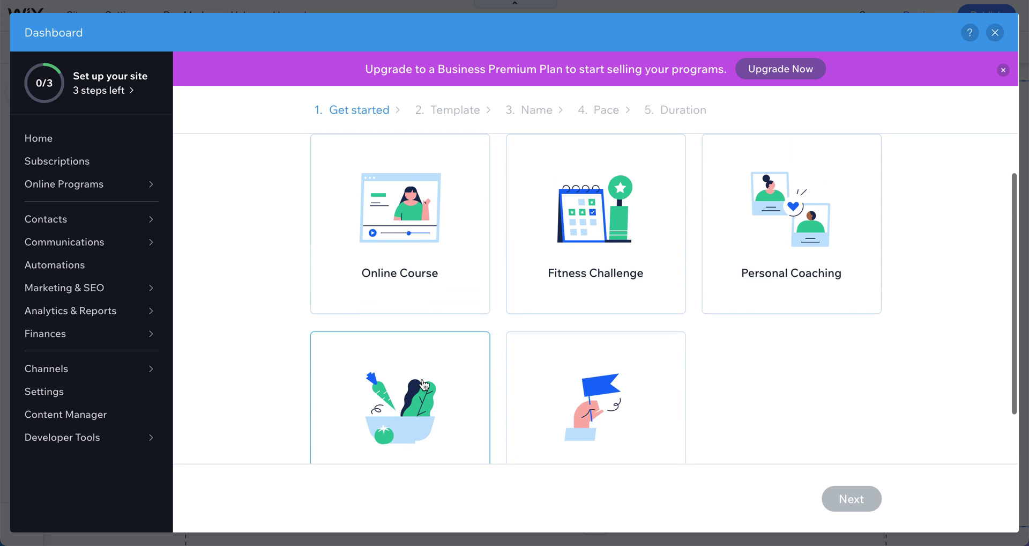
Create an Online Course program from the "How to Create a Business Plan" template.
left_click(407, 264)
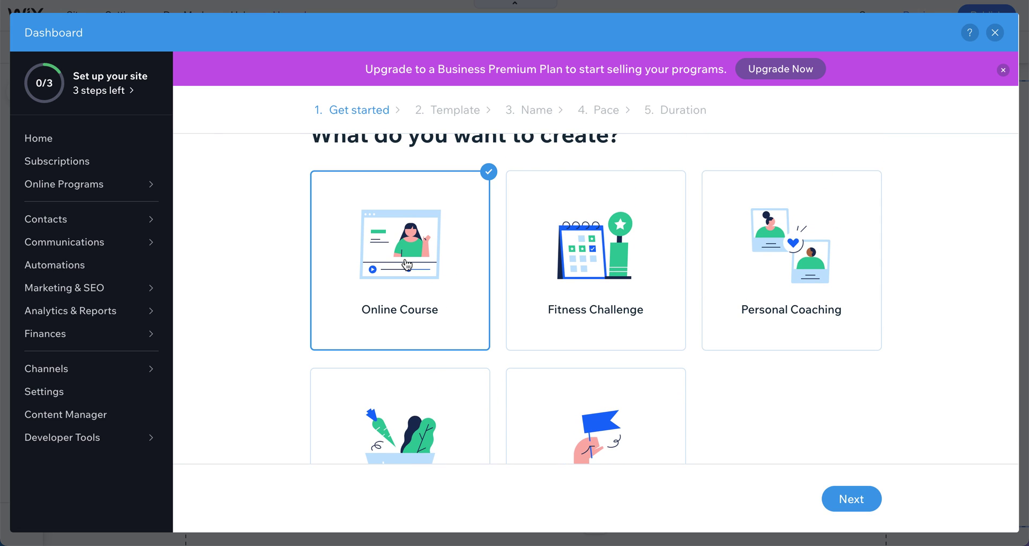
left_click(861, 497)
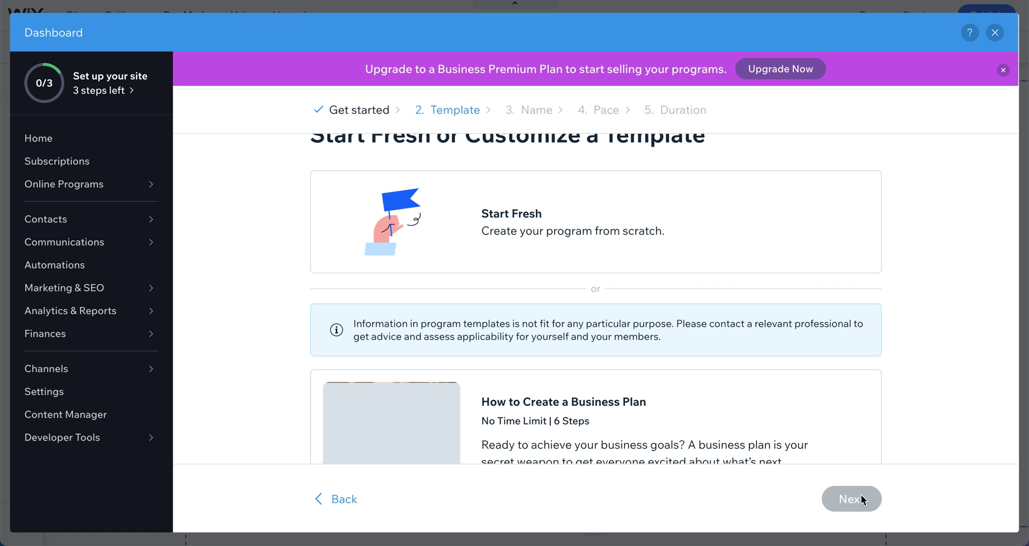
scroll(704, 303, "down", 3)
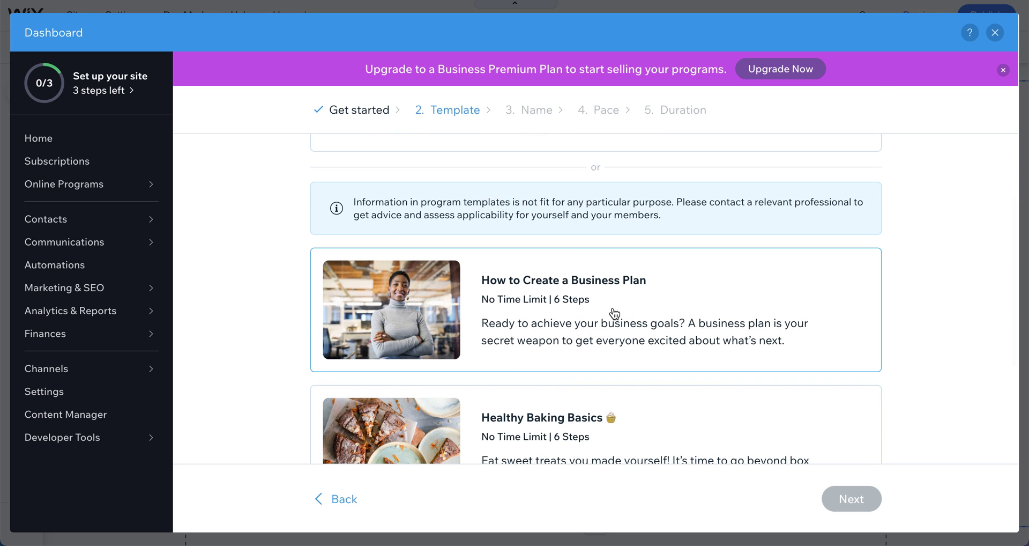
scroll(613, 313, "up", 3)
scroll(613, 313, "down", 3)
scroll(613, 316, "down", 3)
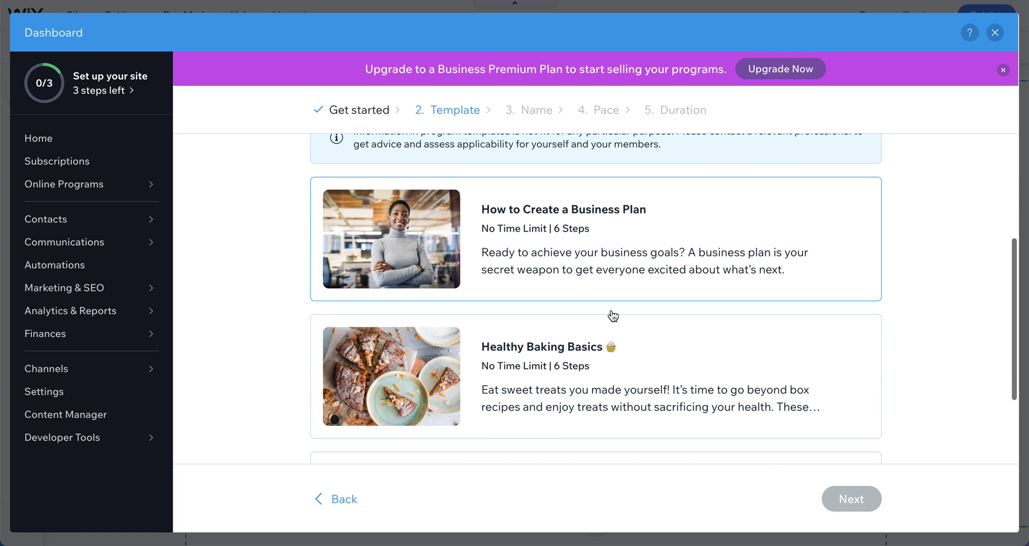
scroll(614, 316, "down", 1)
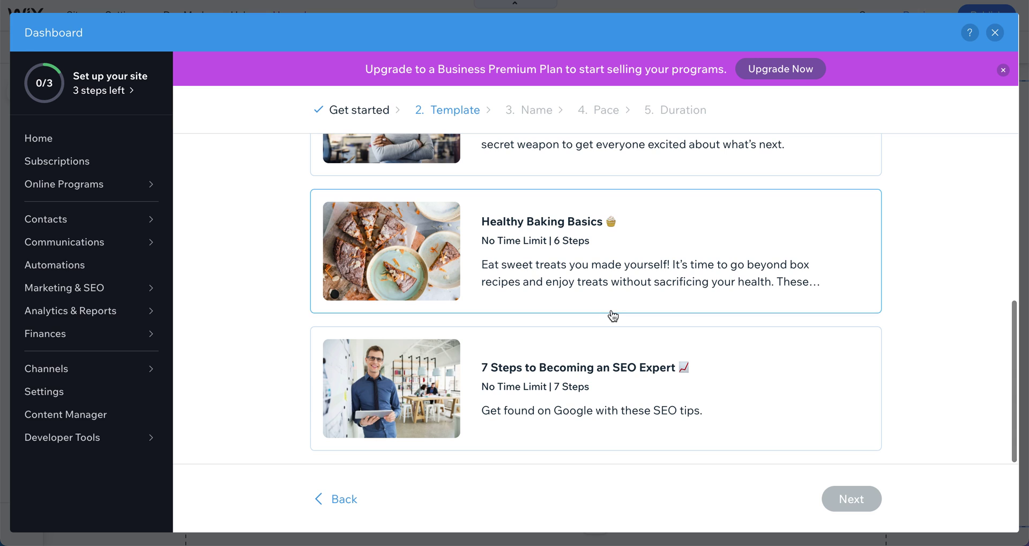
scroll(613, 316, "up", 2)
scroll(613, 315, "up", 3)
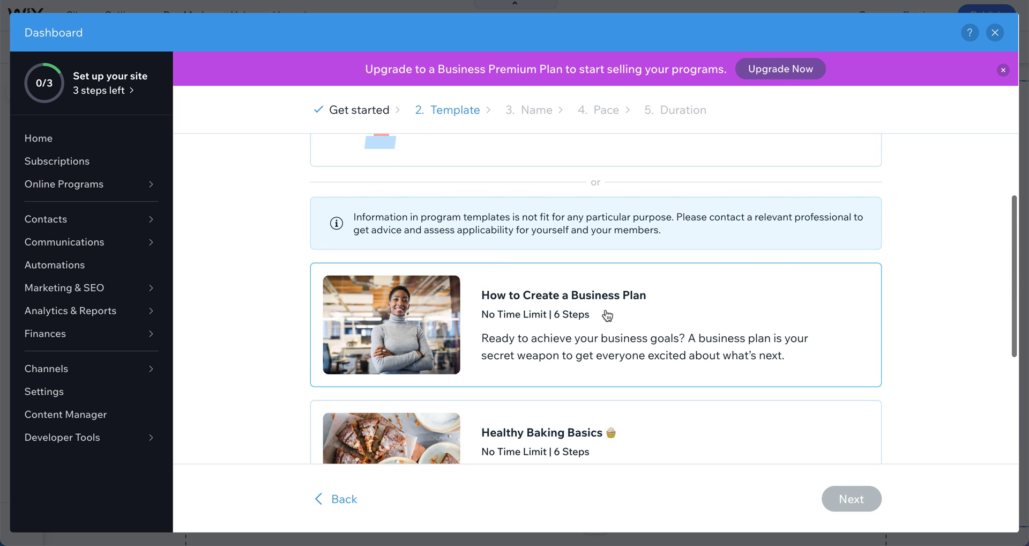
left_click(425, 326)
left_click(857, 504)
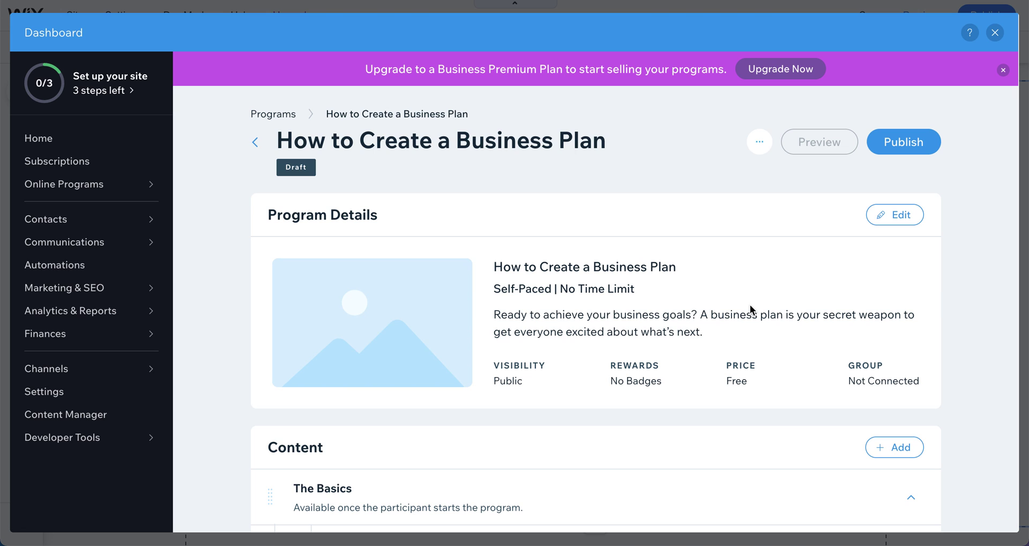
Look over the new program's details and its content sections and steps, from The Basics to The Presentation.
scroll(751, 306, "down", 10)
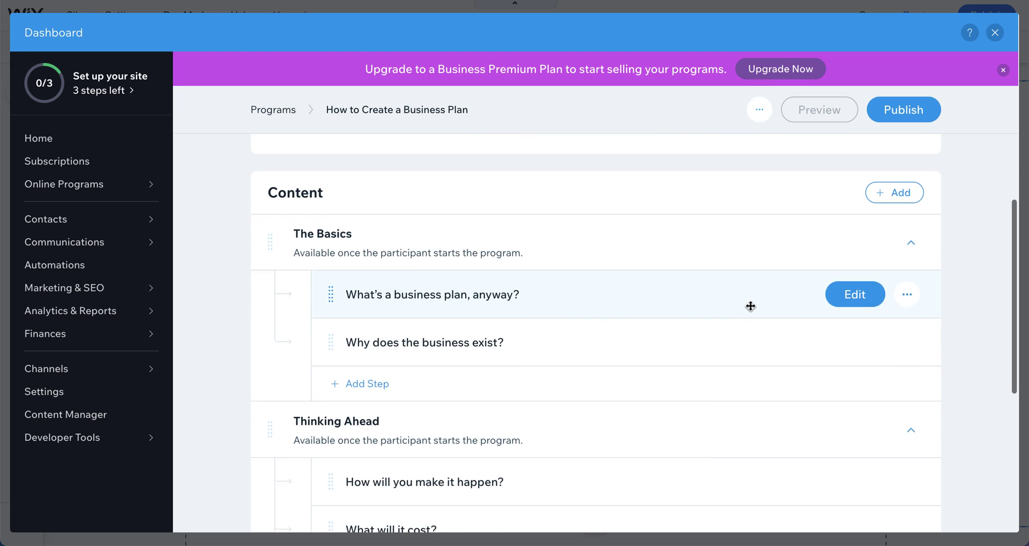
scroll(751, 305, "up", 10)
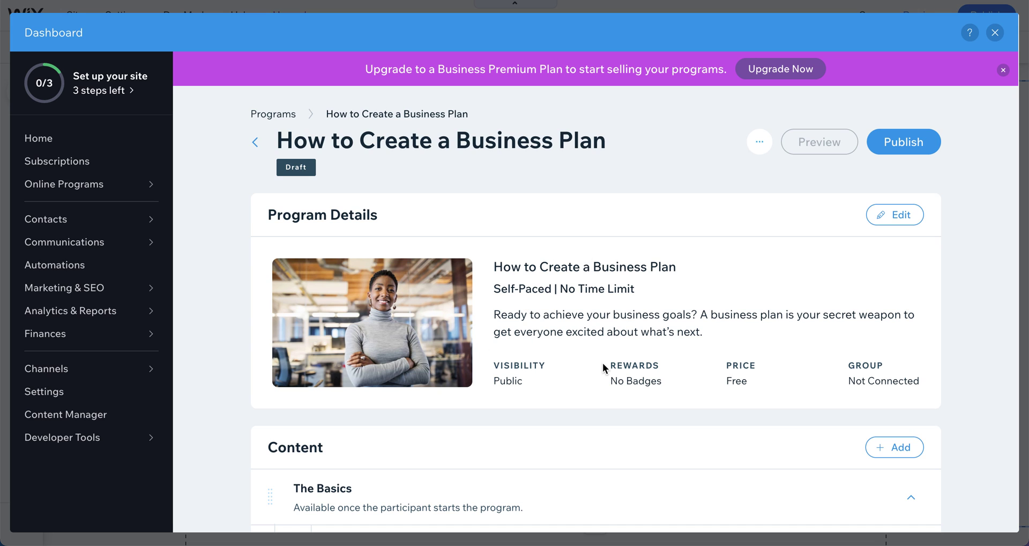
scroll(602, 364, "down", 3)
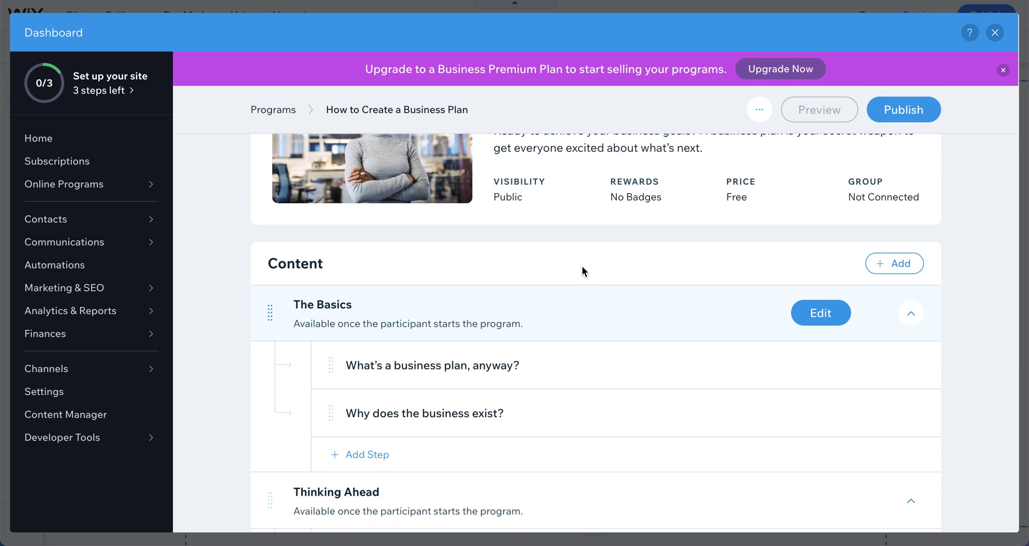
scroll(570, 362, "down", 3)
scroll(571, 365, "down", 1)
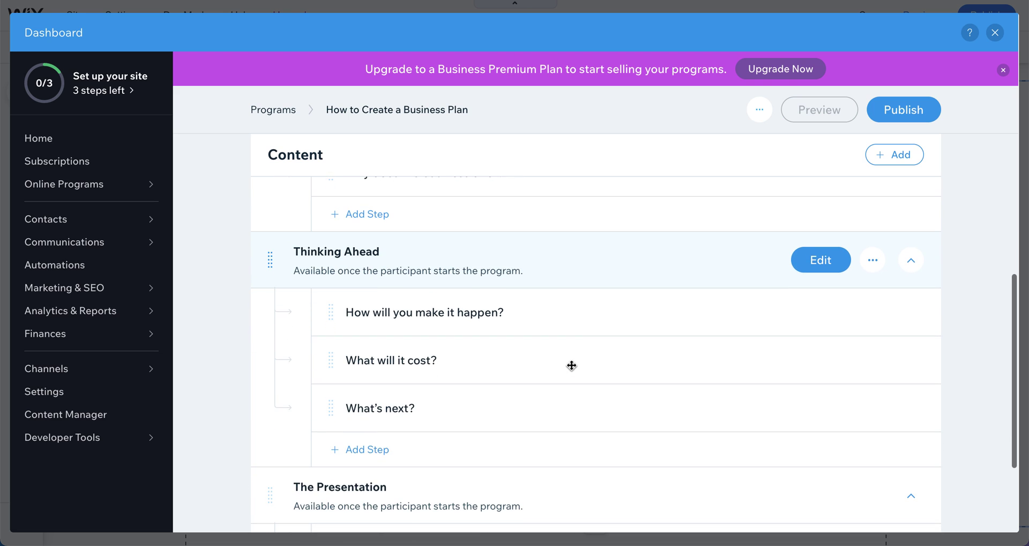
scroll(570, 365, "up", 2)
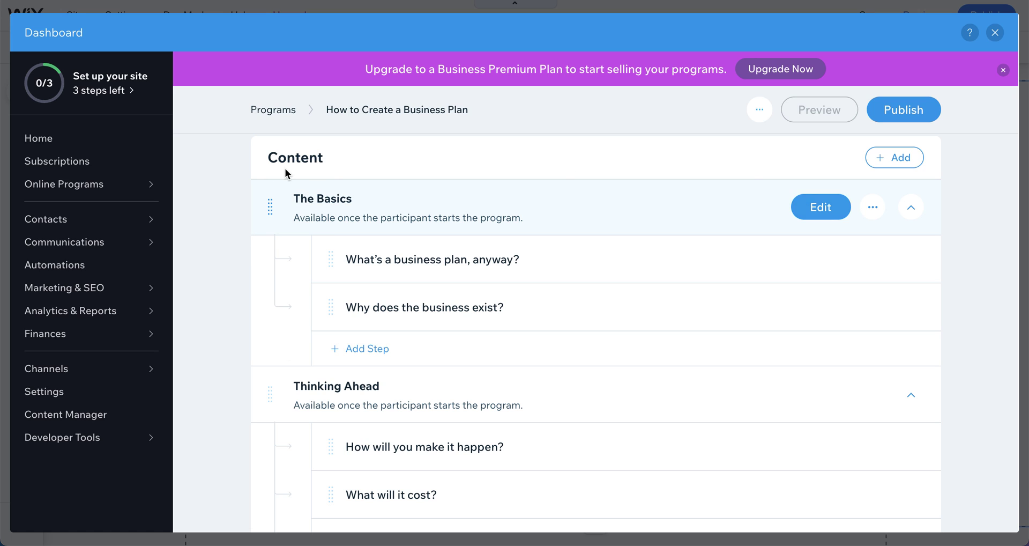
scroll(579, 324, "down", 1)
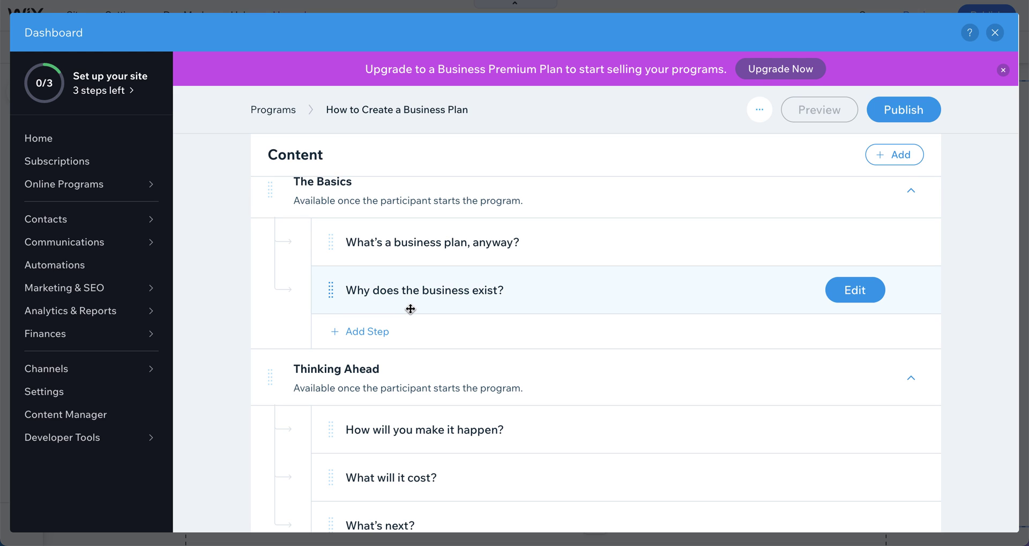
scroll(439, 329, "up", 3)
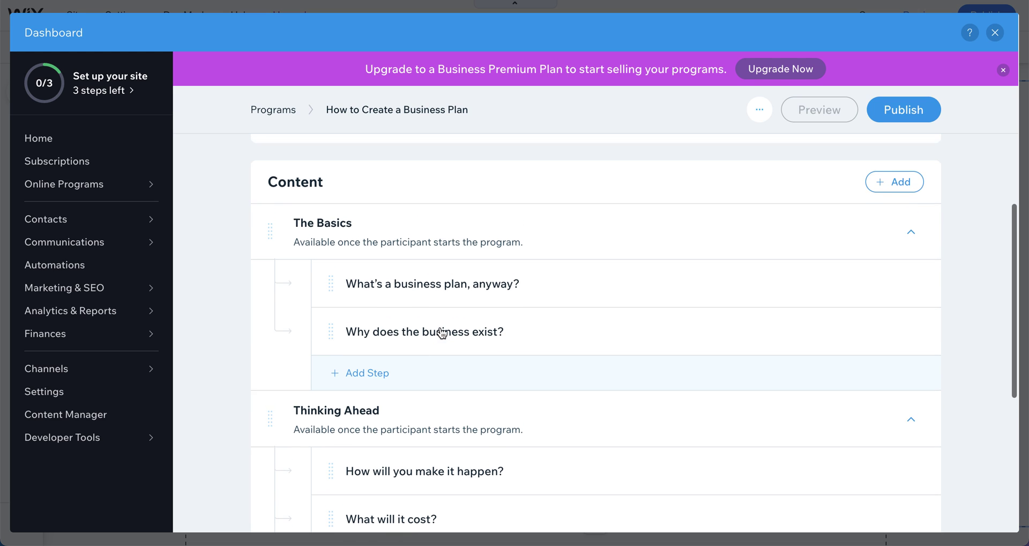
scroll(441, 327, "up", 6)
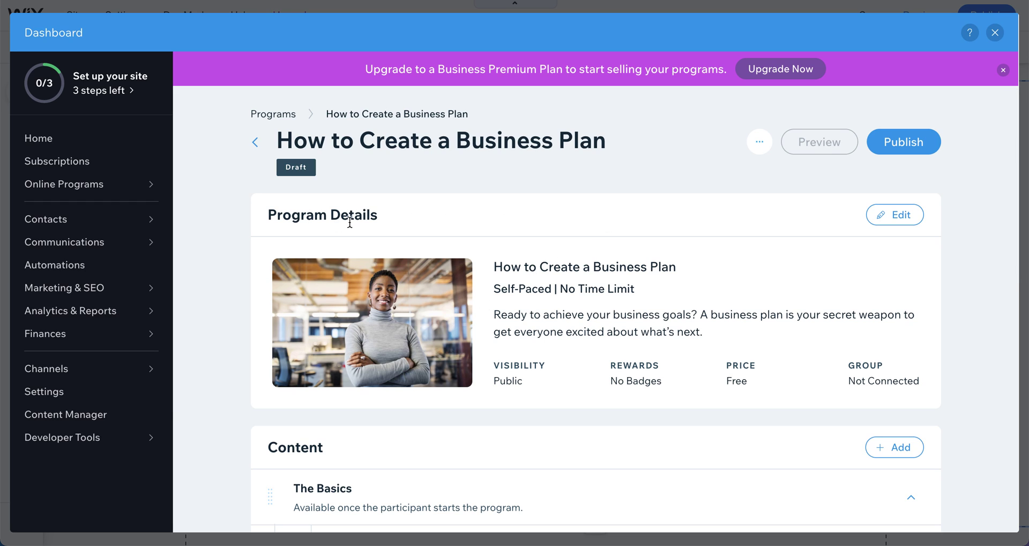
Open the program's settings, review the Basic Info fields, and return to the settings overview.
left_click(895, 214)
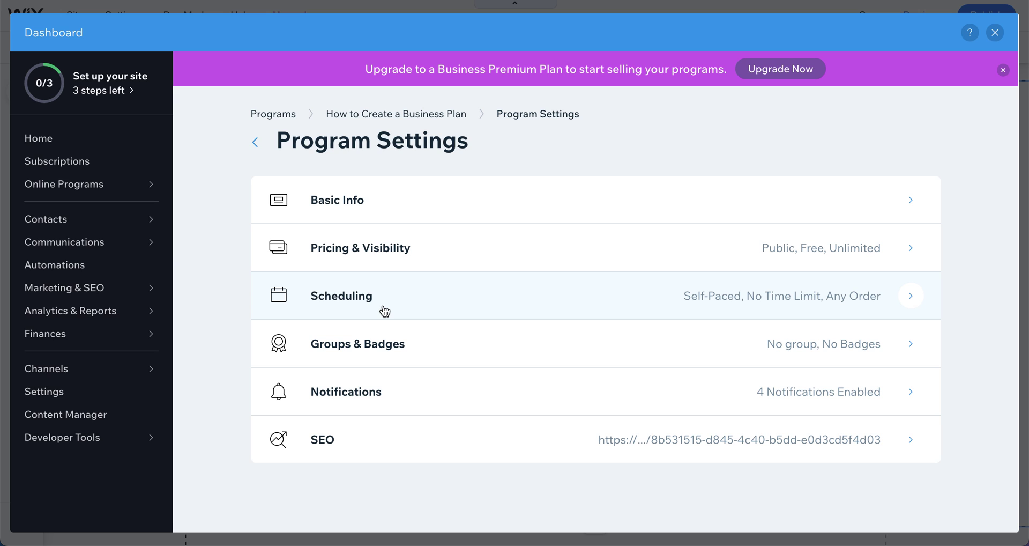
left_click(632, 188)
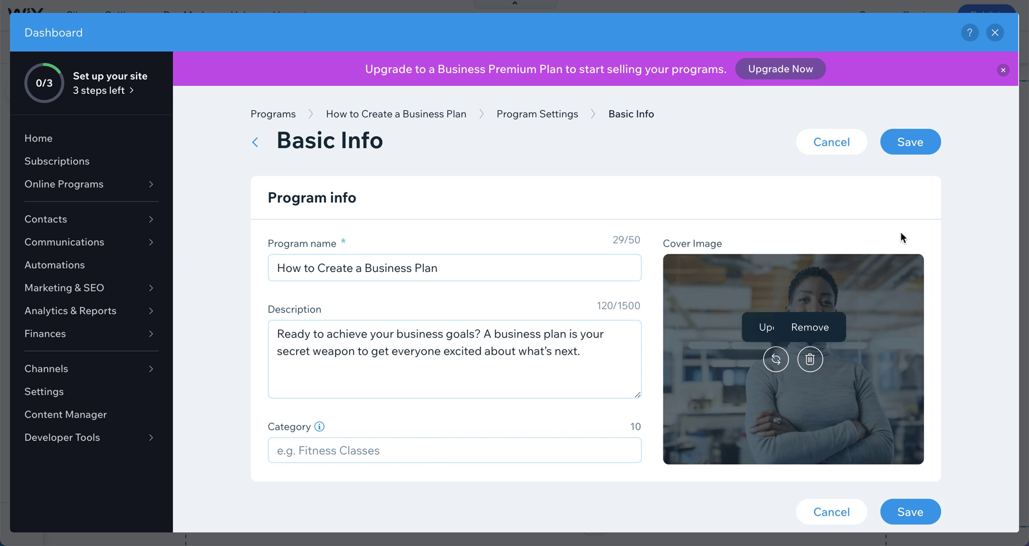
left_click(507, 113)
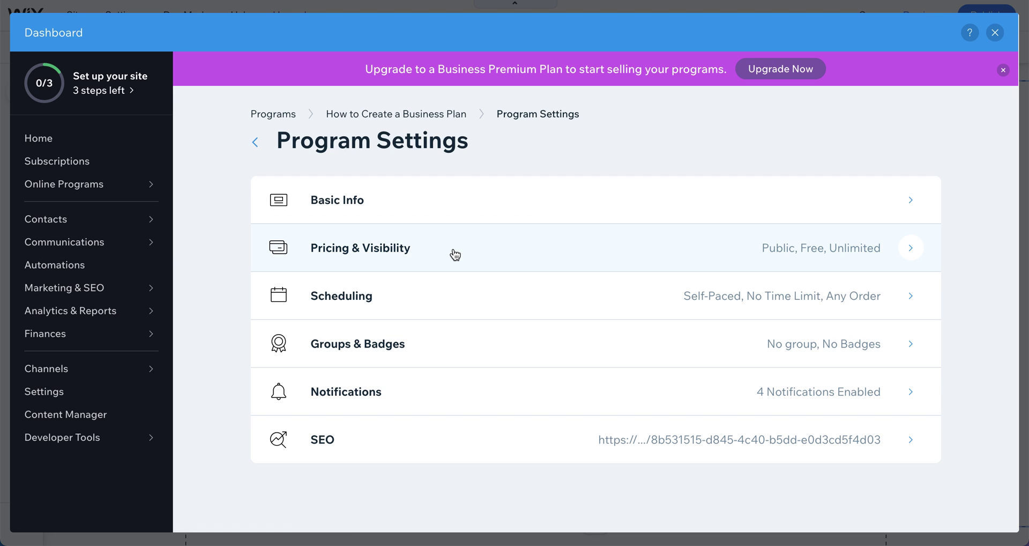
Try the Pay to join option in the program's Pricing & Visibility settings, switch back to Free, and discard the changes.
left_click(455, 254)
scroll(466, 333, "down", 2)
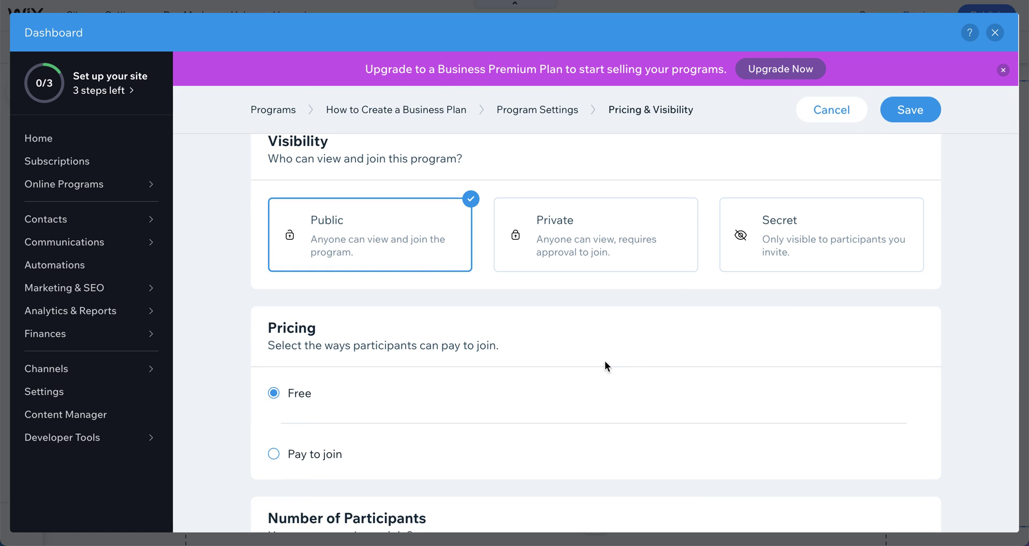
scroll(603, 362, "down", 5)
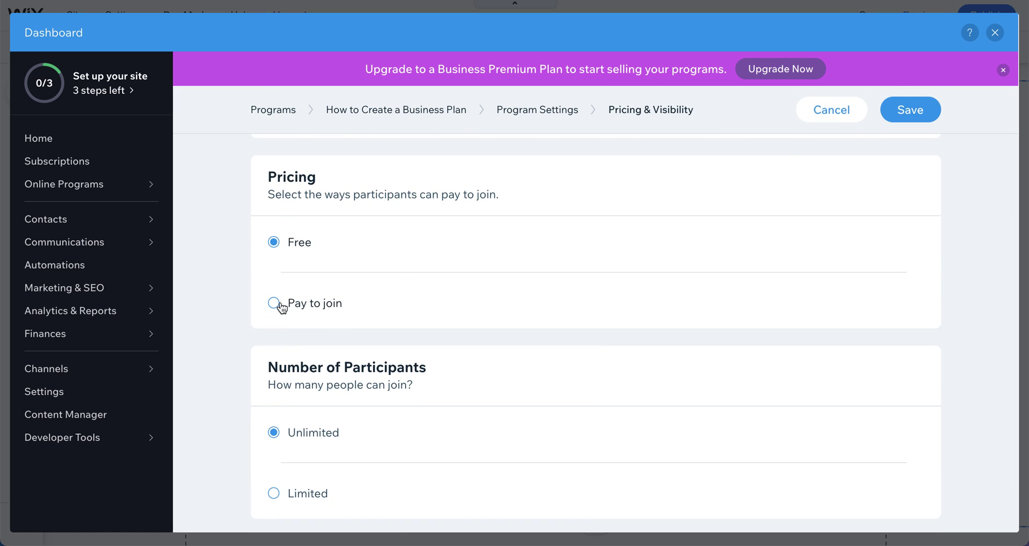
left_click(274, 303)
scroll(414, 351, "down", 3)
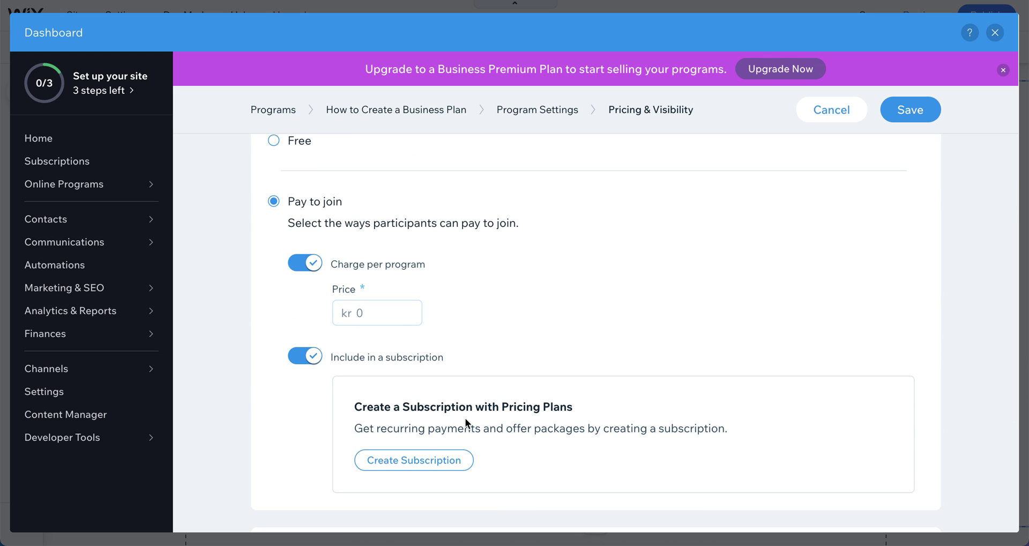
scroll(465, 421, "up", 1)
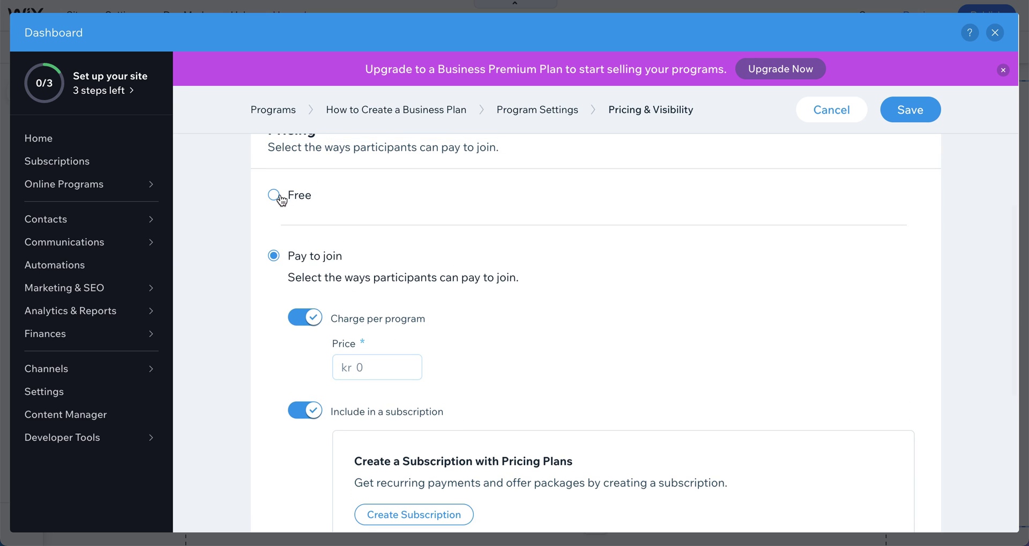
left_click(278, 194)
scroll(429, 335, "down", 1)
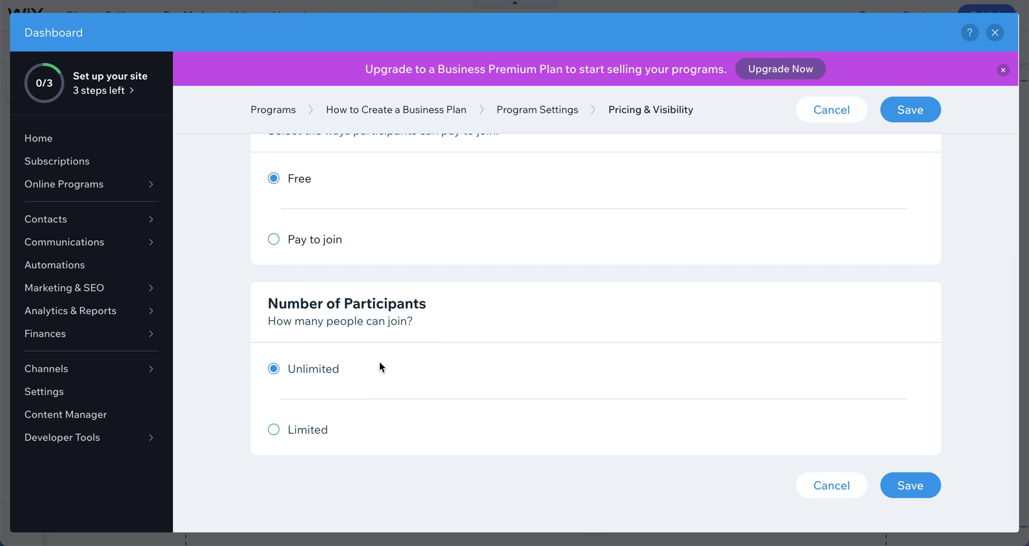
scroll(435, 368, "up", 5)
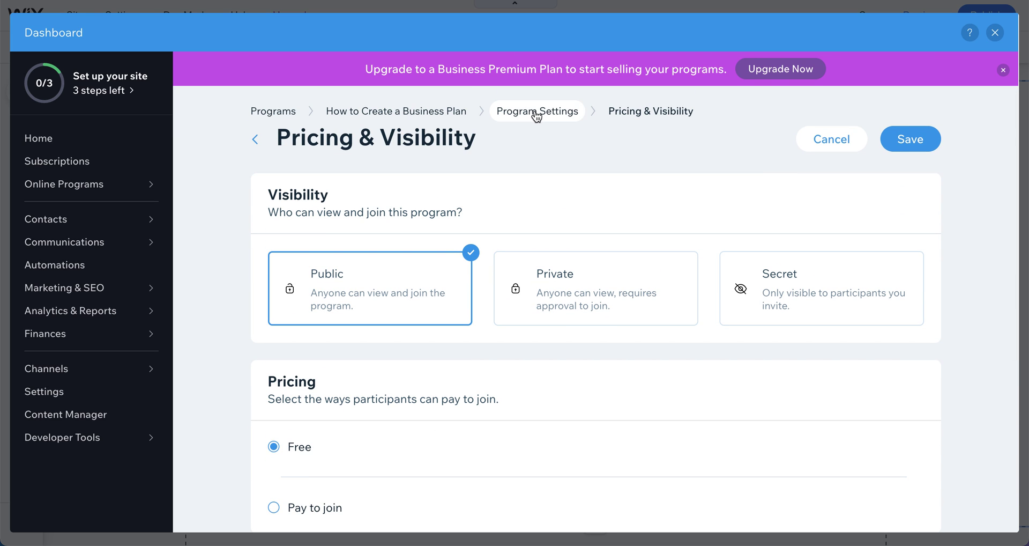
left_click(535, 113)
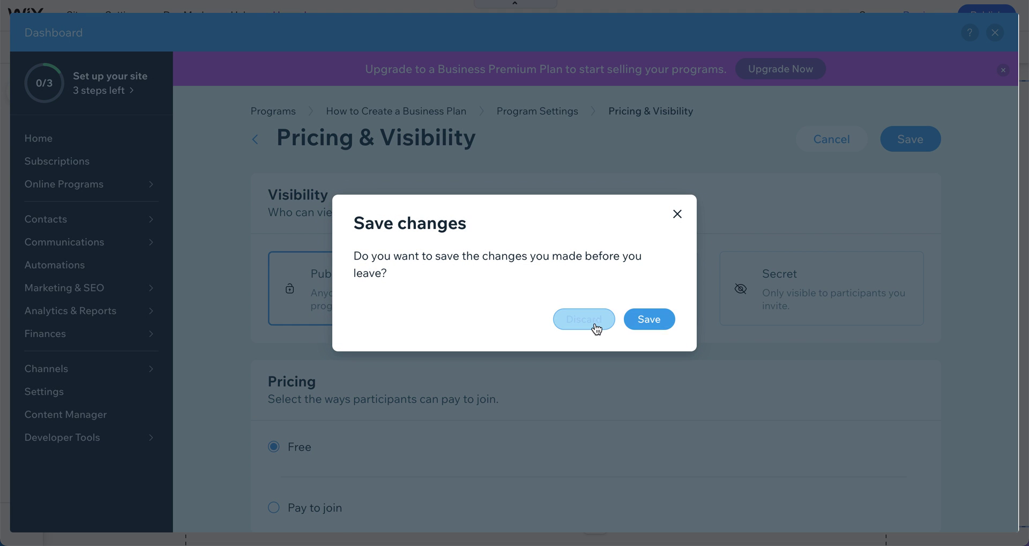
left_click(597, 328)
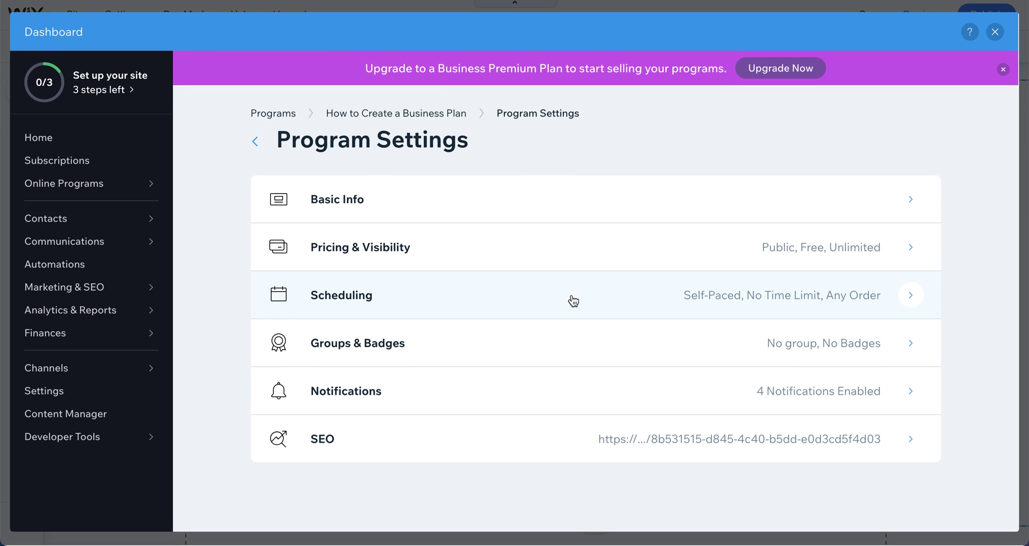
Try a time limit of 7 days in the program's Scheduling settings, review the step order options, and cancel the changes.
left_click(573, 299)
scroll(581, 354, "down", 3)
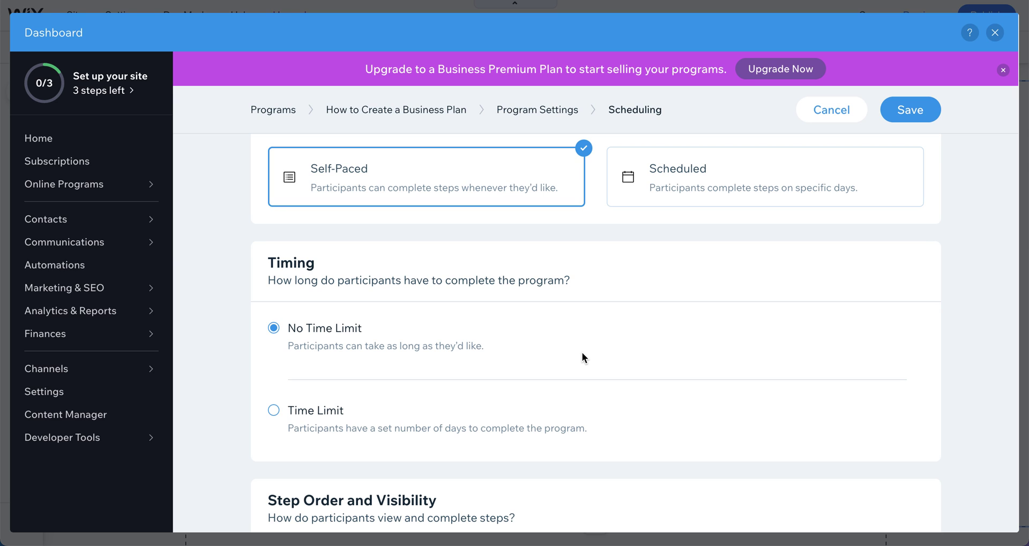
scroll(583, 353, "down", 1)
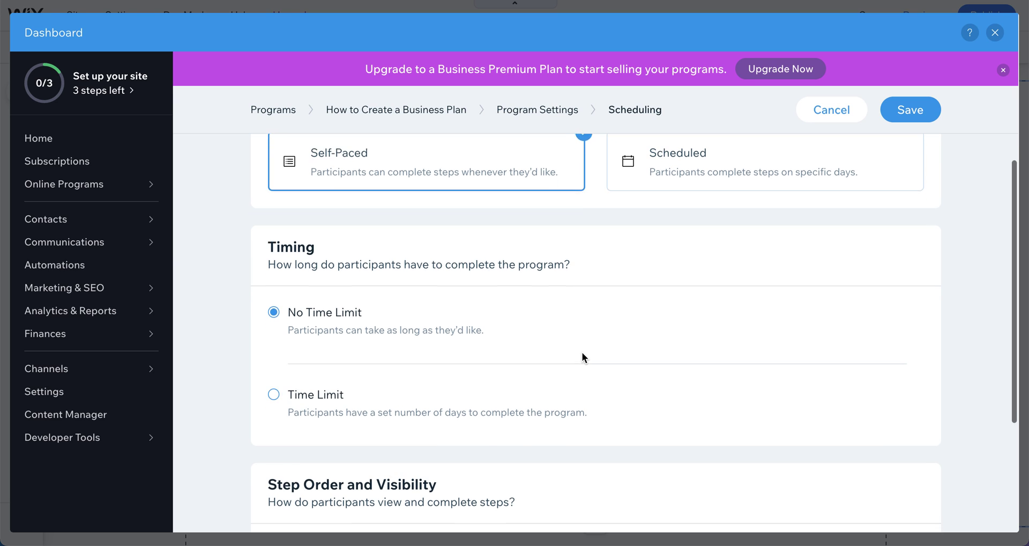
left_click(327, 388)
scroll(432, 421, "down", 2)
scroll(433, 415, "down", 1)
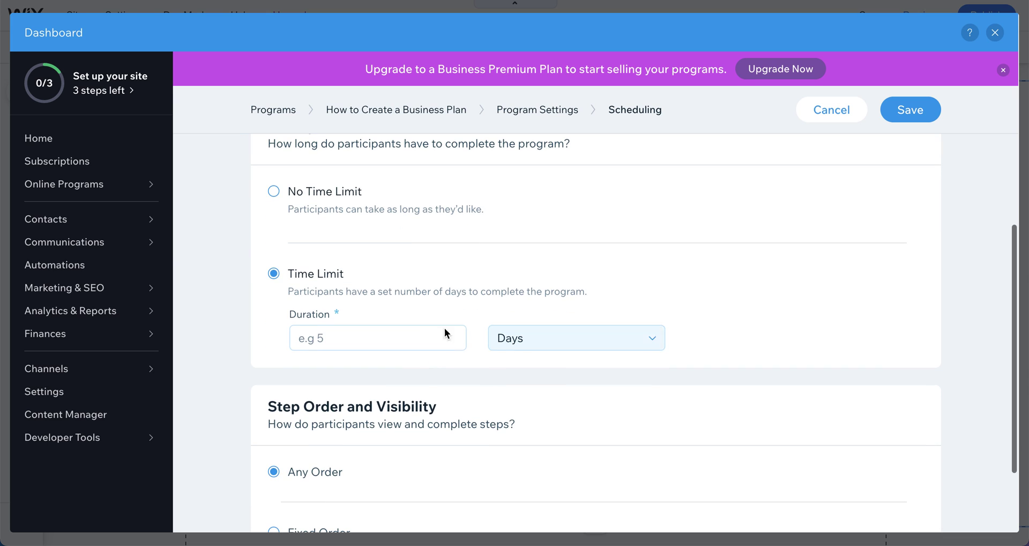
left_click(382, 341)
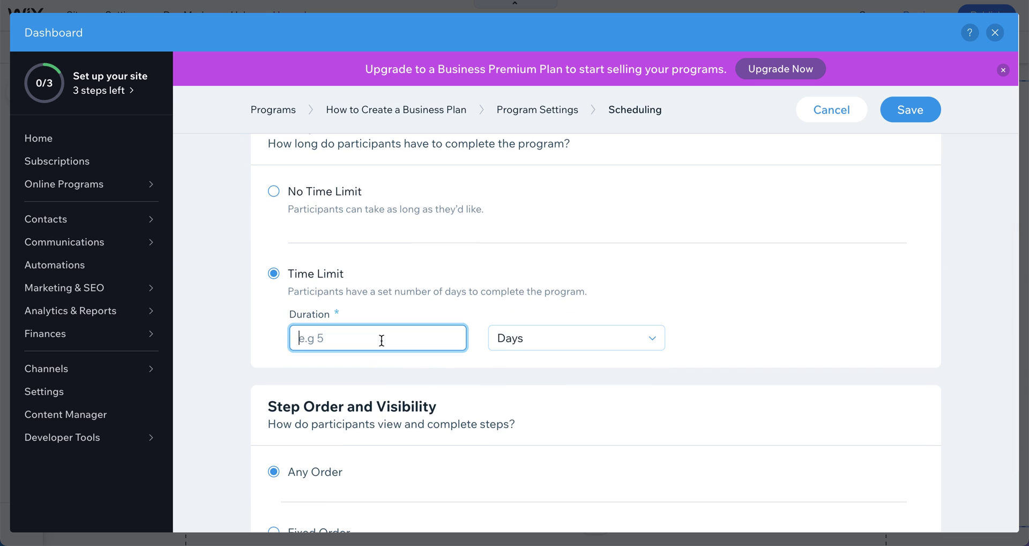
type("7")
scroll(462, 356, "down", 2)
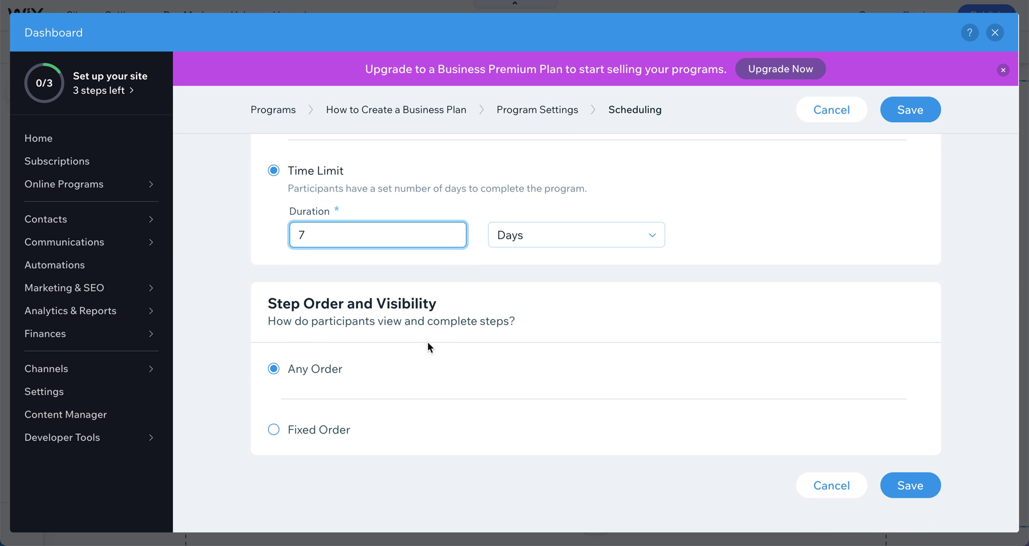
scroll(417, 405, "up", 5)
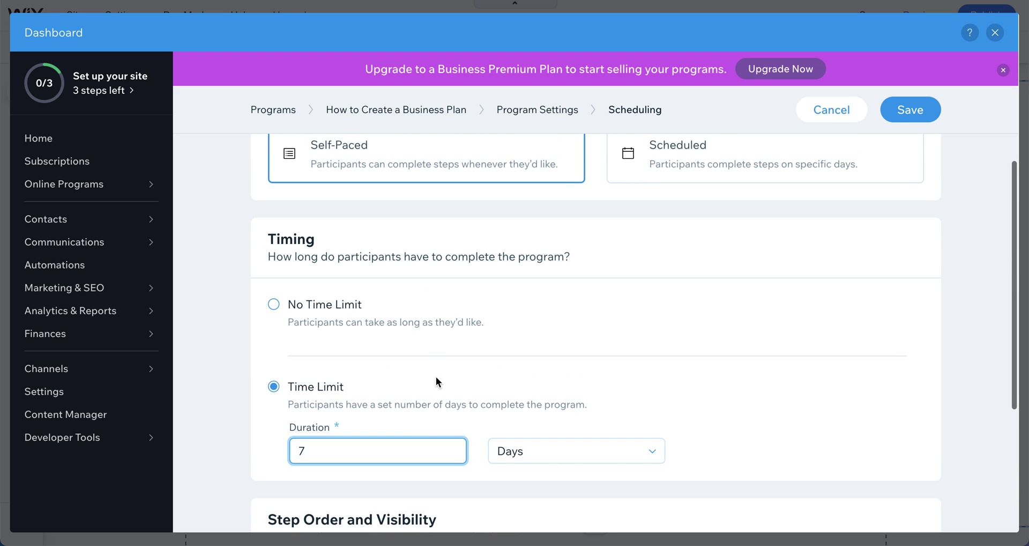
scroll(434, 377, "up", 2)
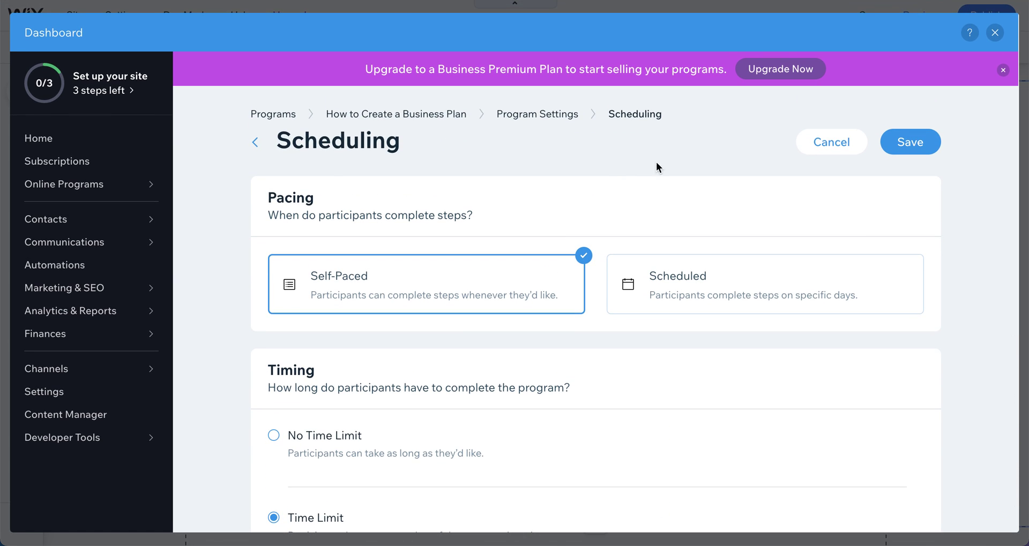
left_click(837, 141)
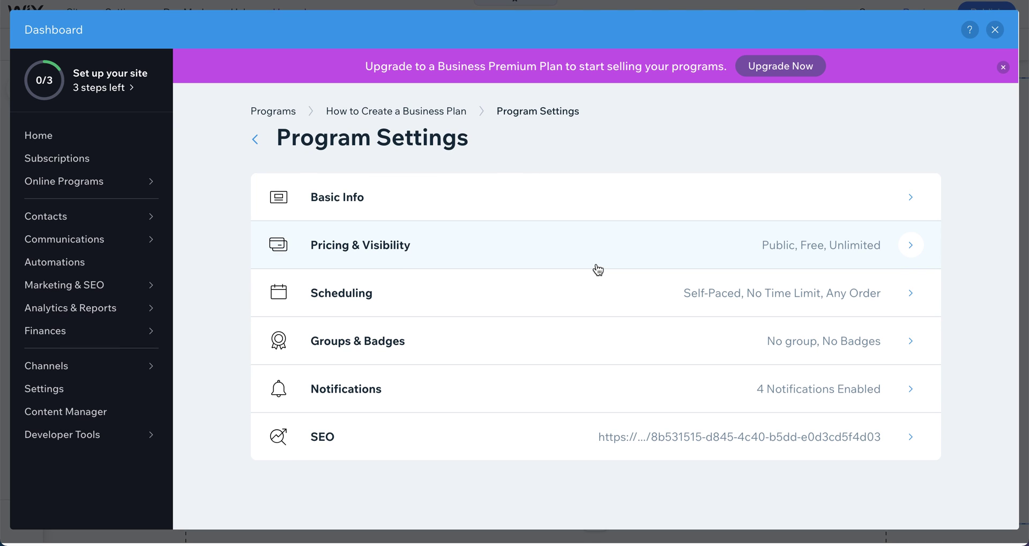
Try the completion badge reward in the program's Groups & Badges settings and discard the changes.
left_click(509, 341)
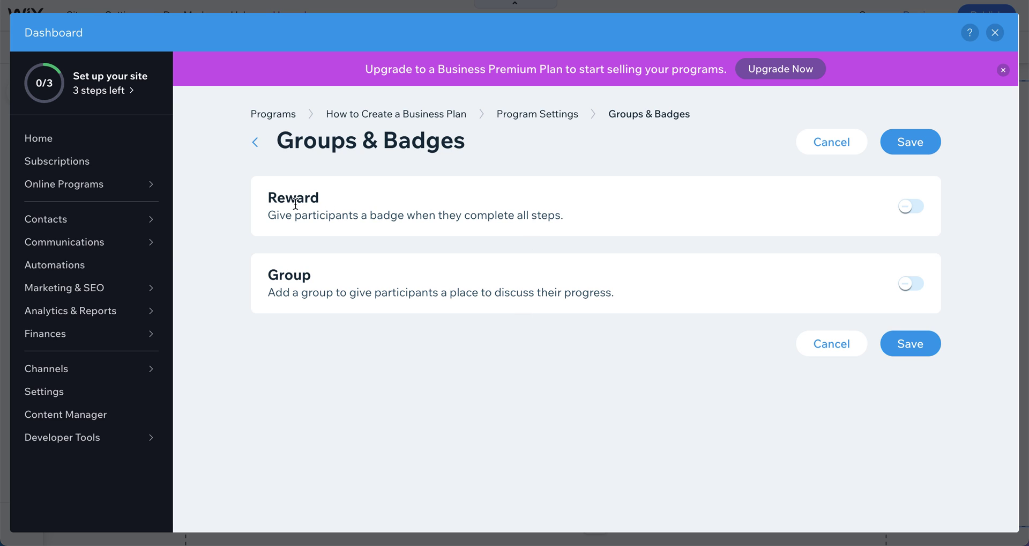
left_click(919, 208)
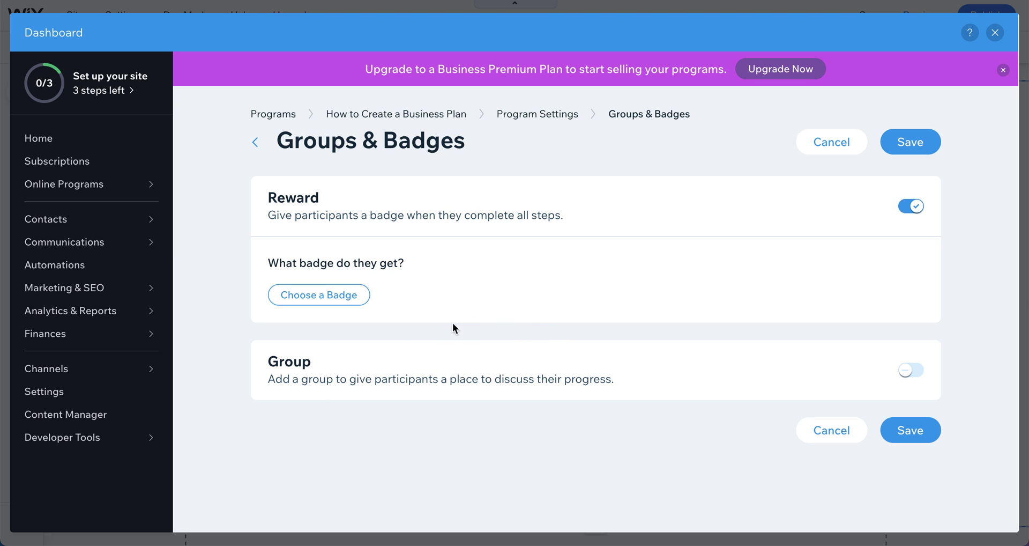
left_click(535, 116)
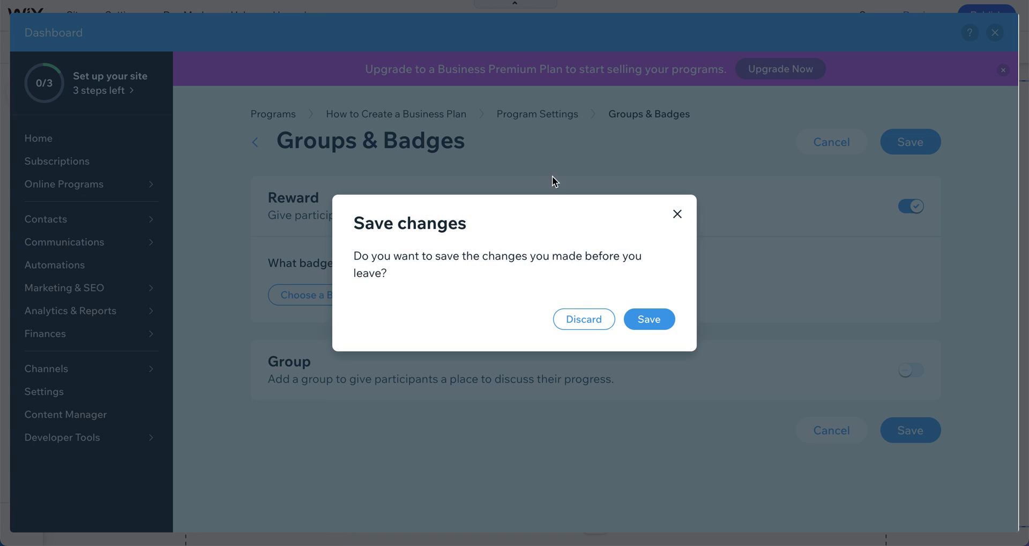
left_click(580, 319)
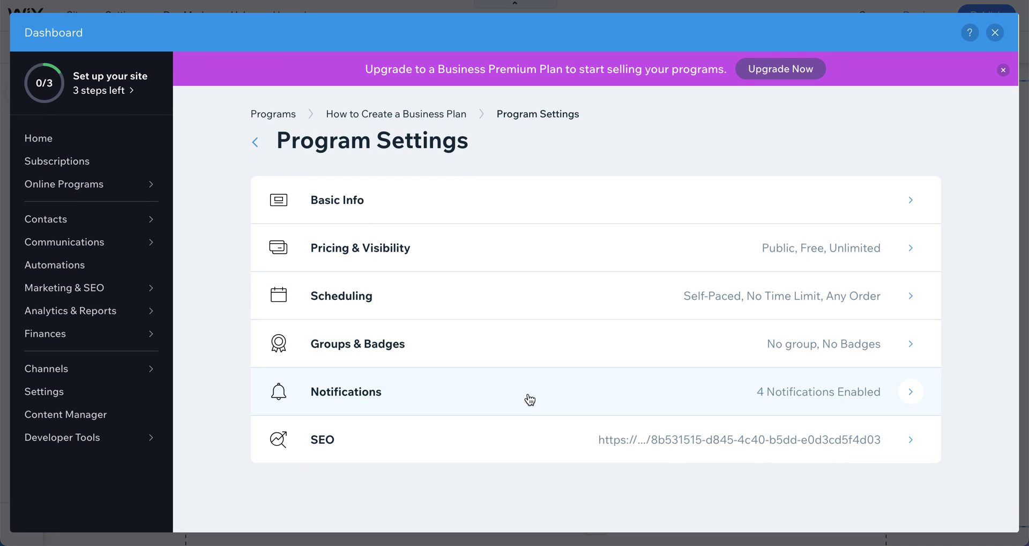
Open the program's Notifications settings and examine the title, message and button fields of the Steps For Today email without changing them.
left_click(528, 395)
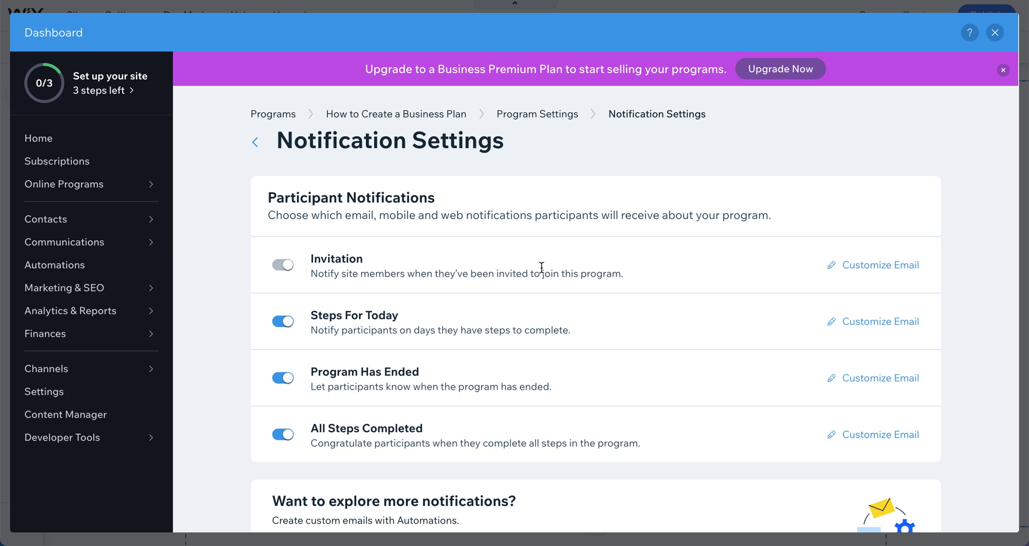
scroll(503, 203, "down", 2)
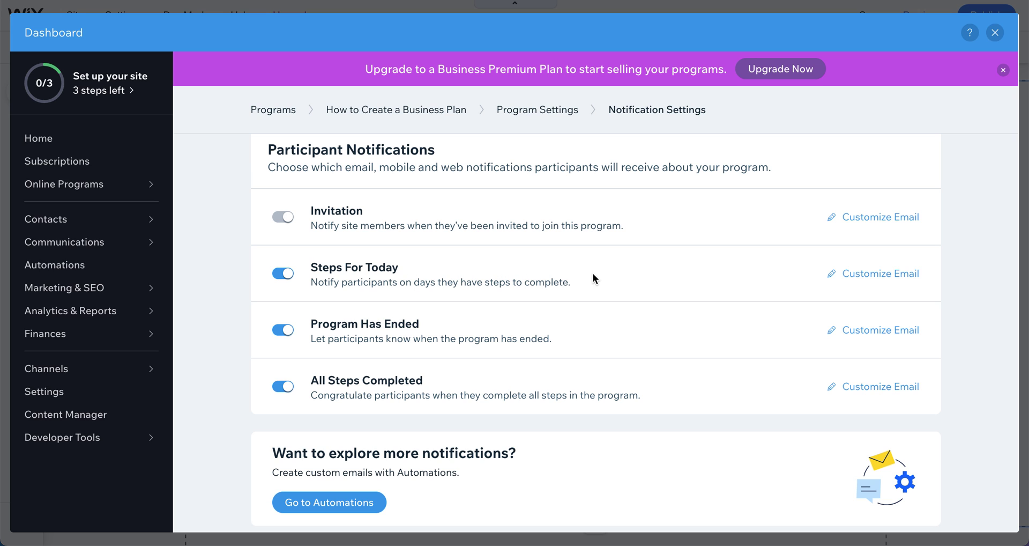
left_click(881, 273)
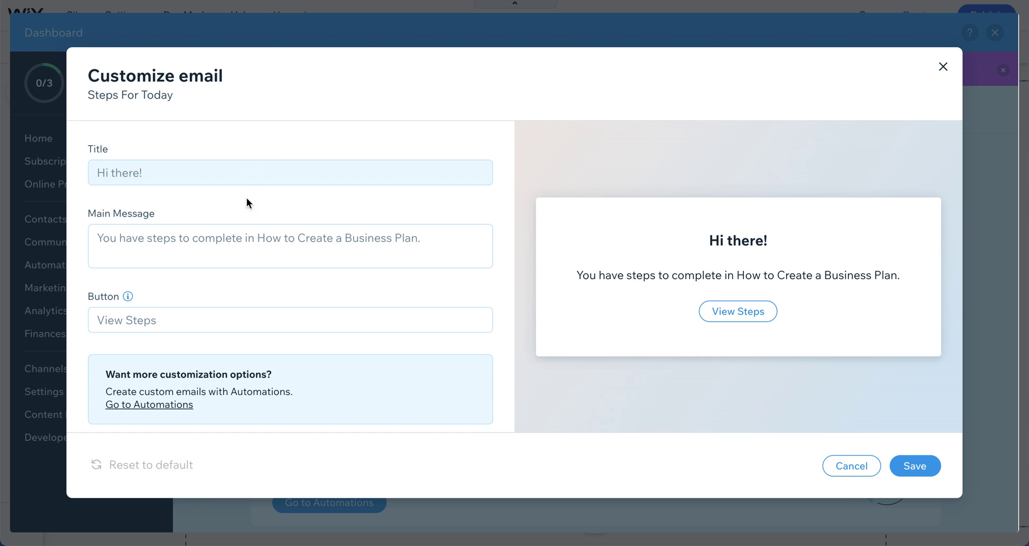
scroll(262, 258, "down", 1)
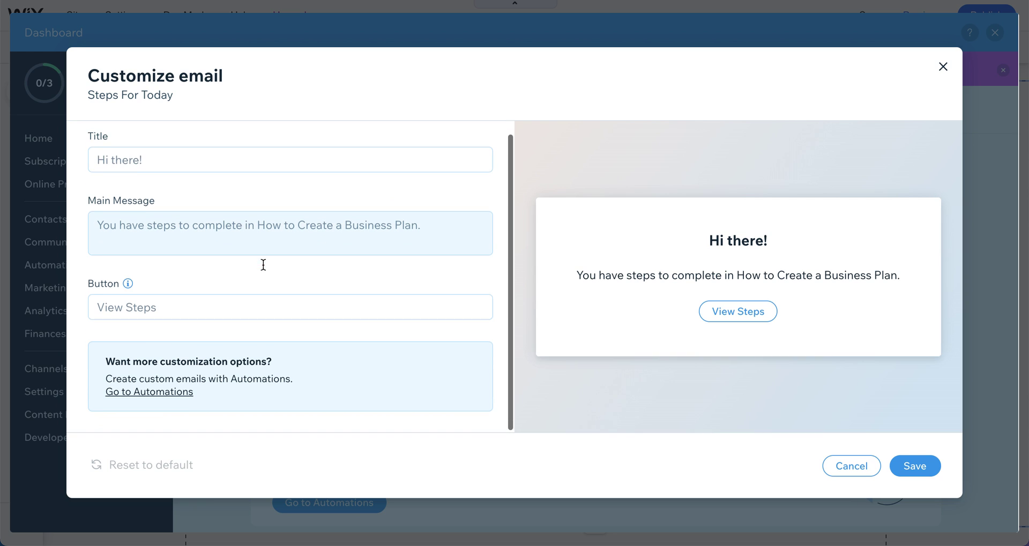
left_click(272, 315)
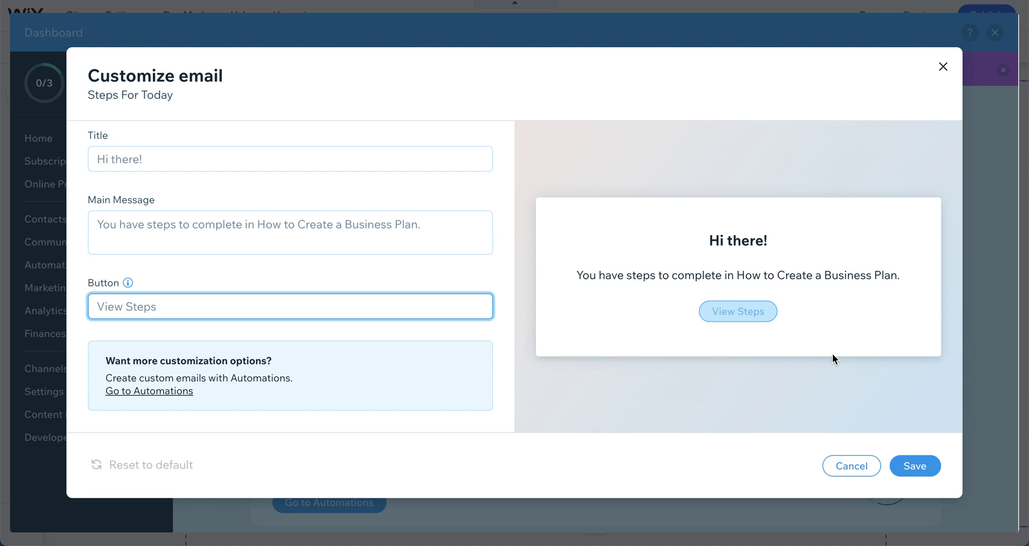
left_click(943, 70)
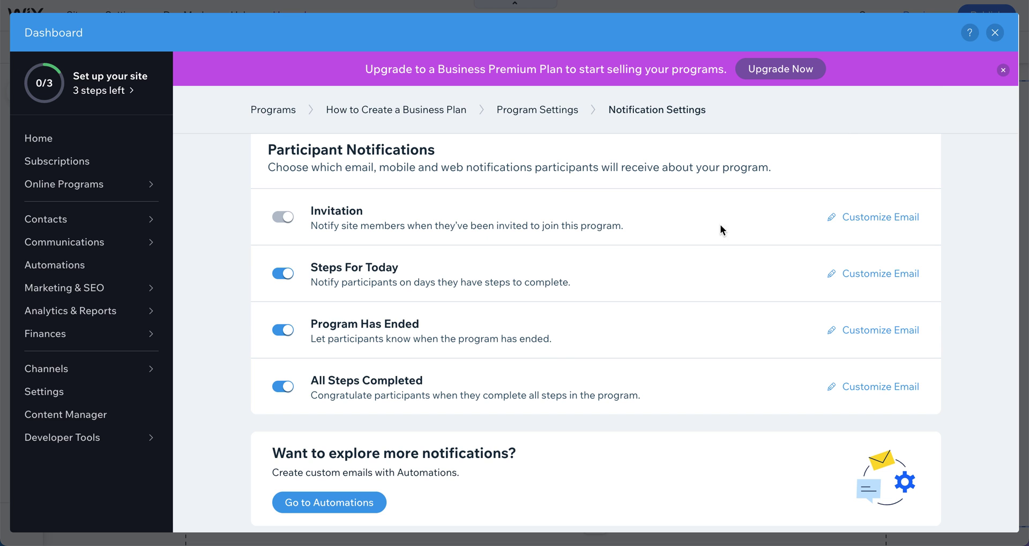
Look over the rest of the participant notifications and return to the program settings overview.
scroll(538, 356, "down", 1)
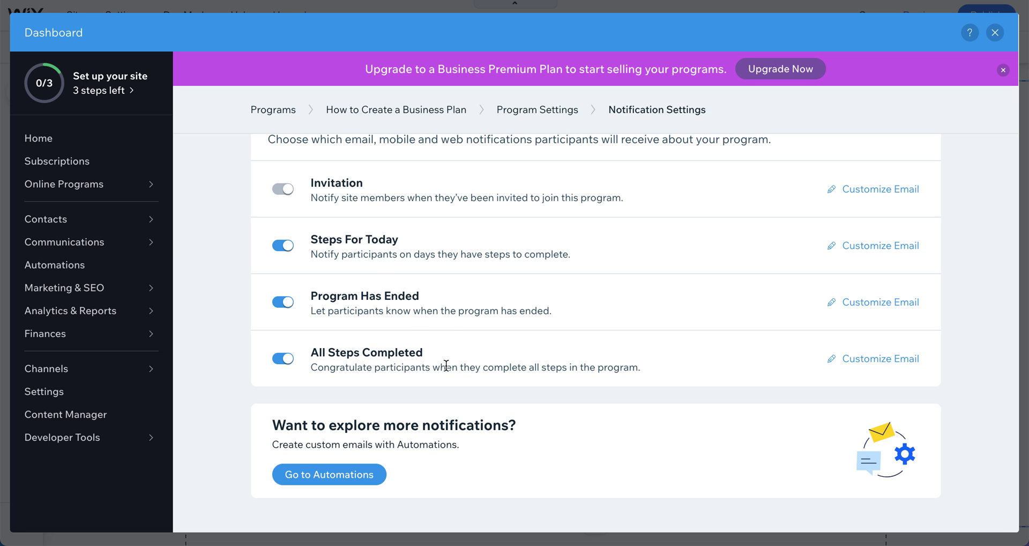
scroll(449, 366, "up", 1)
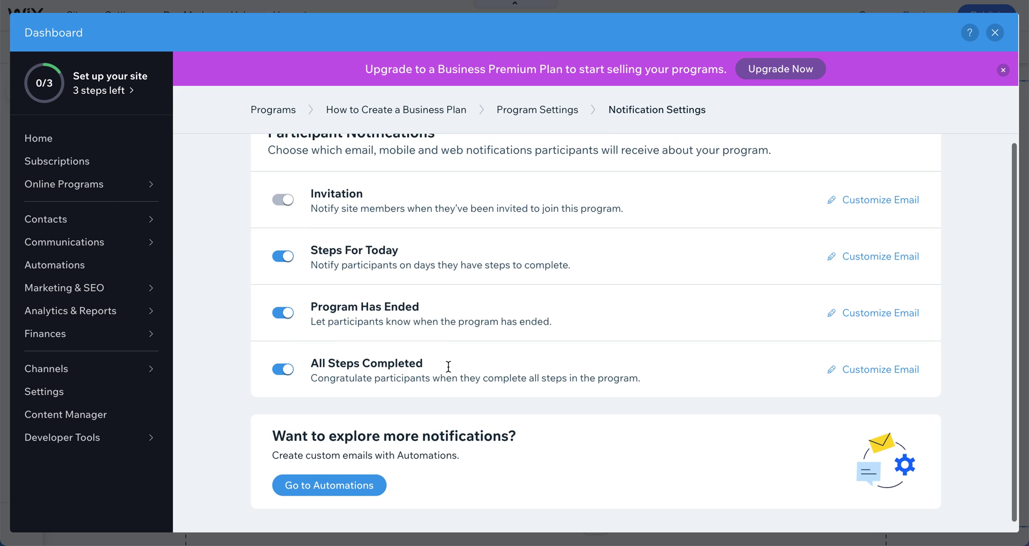
scroll(449, 366, "up", 2)
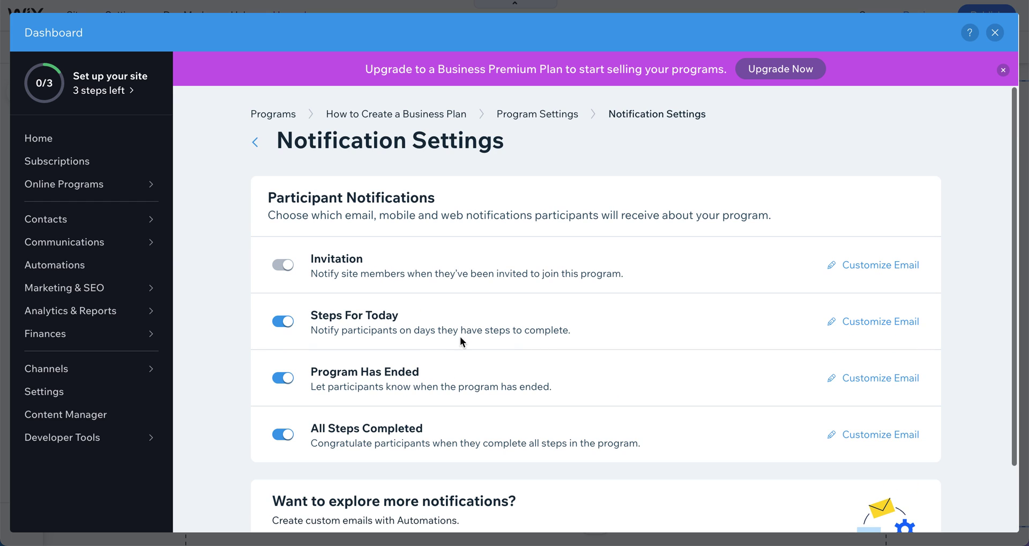
left_click(501, 121)
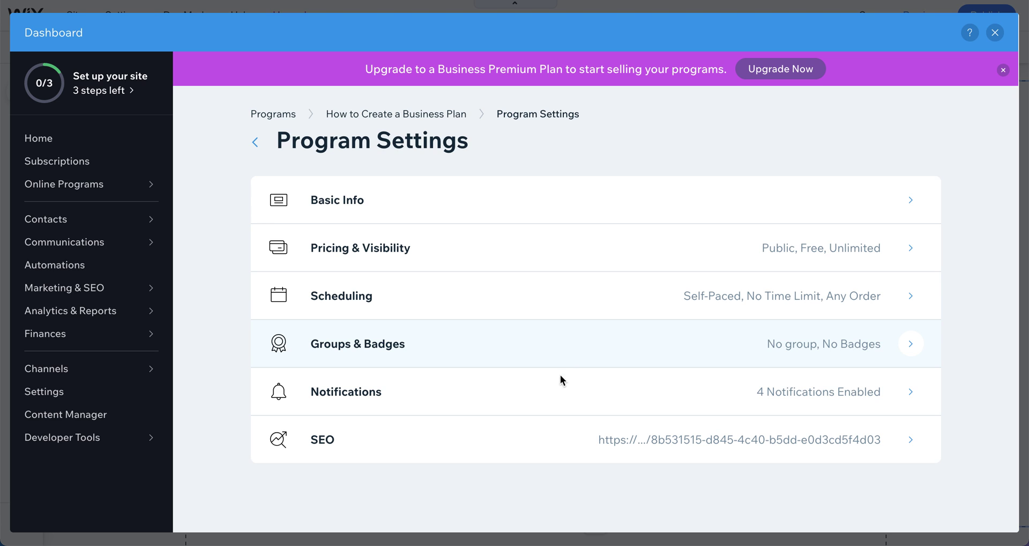
Review the program's SEO basics and social share settings, and close them without changes.
left_click(544, 445)
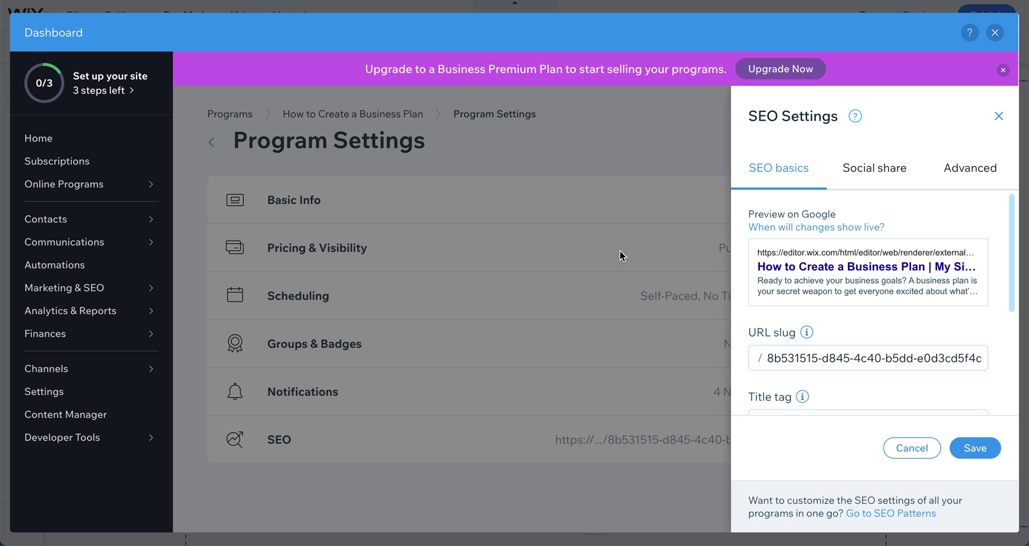
left_click(869, 168)
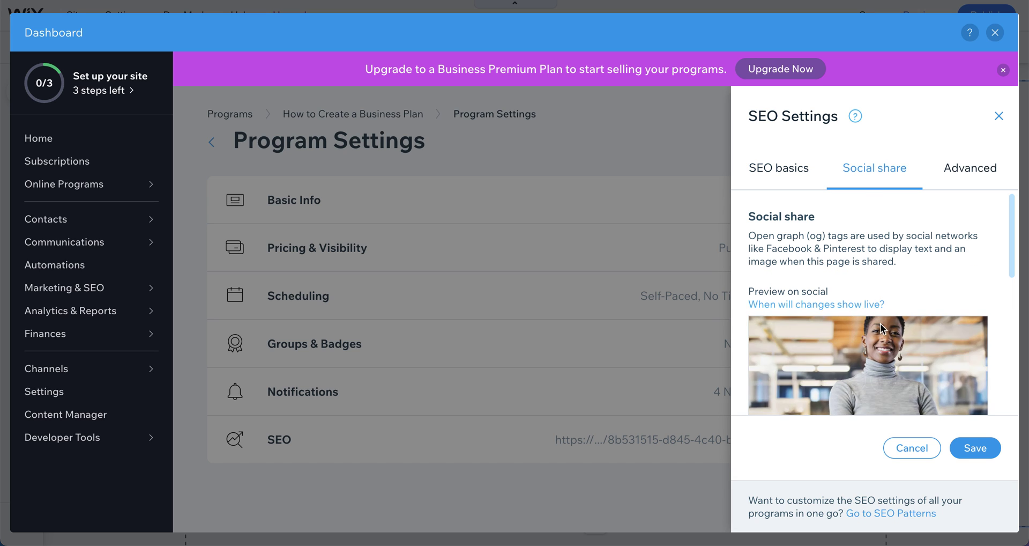
scroll(899, 339, "down", 2)
scroll(899, 339, "down", 2)
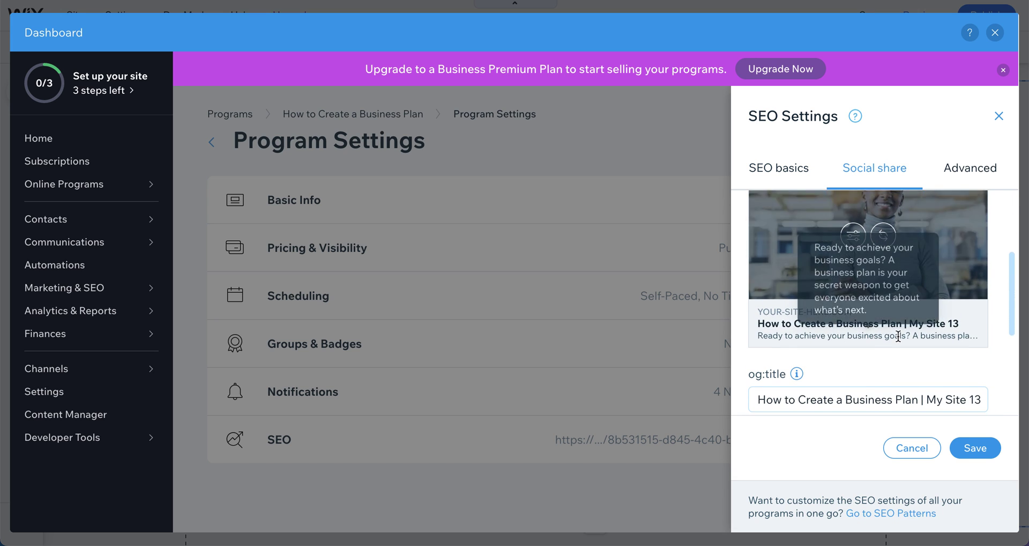
scroll(899, 335, "up", 4)
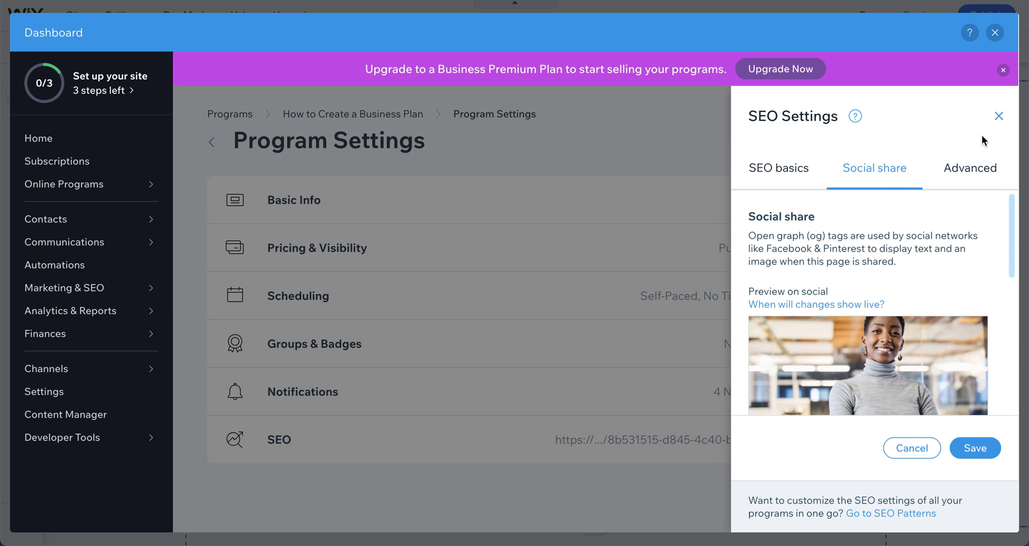
left_click(999, 116)
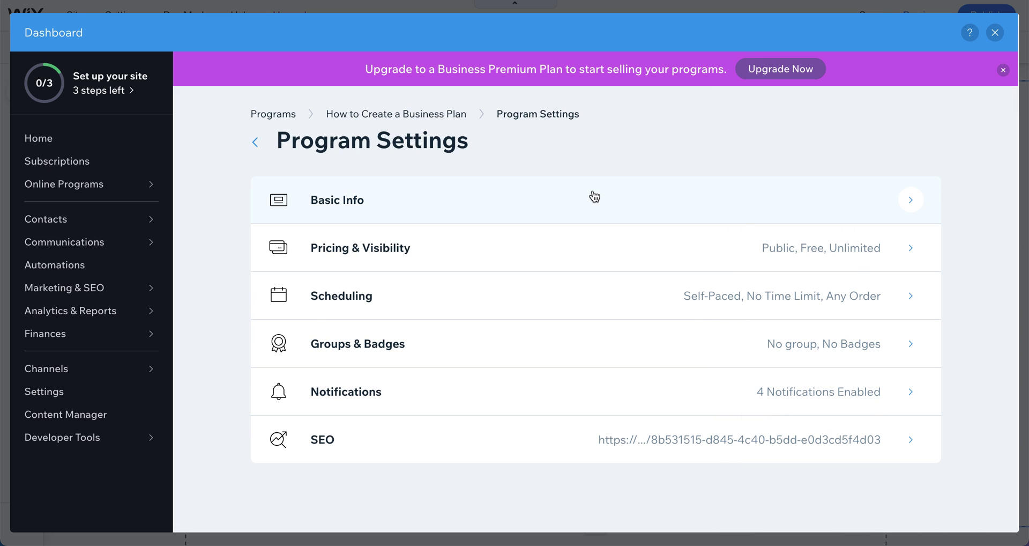
Return to the How to Create a Business Plan program and start a new content section named "Coming soon".
left_click(431, 114)
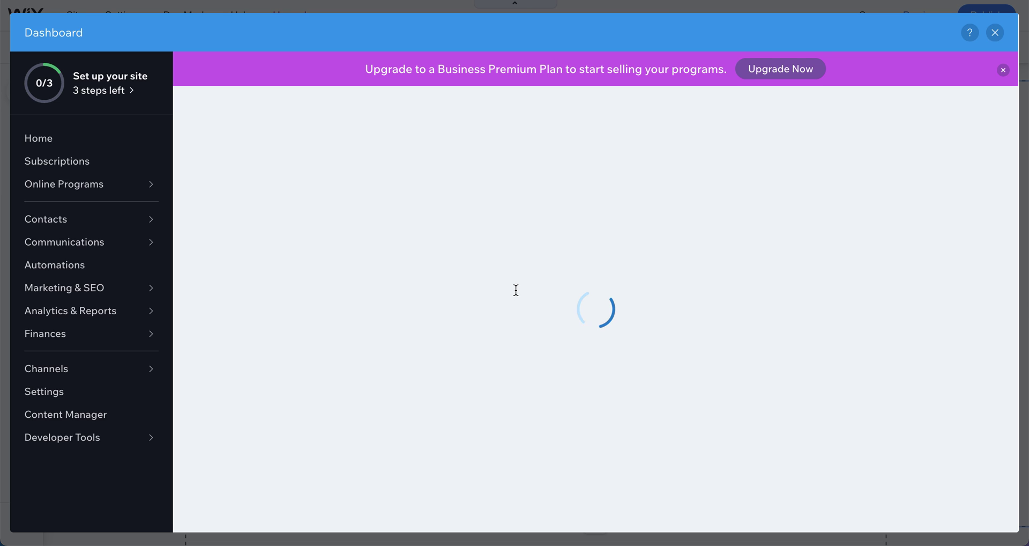
scroll(516, 290, "down", 5)
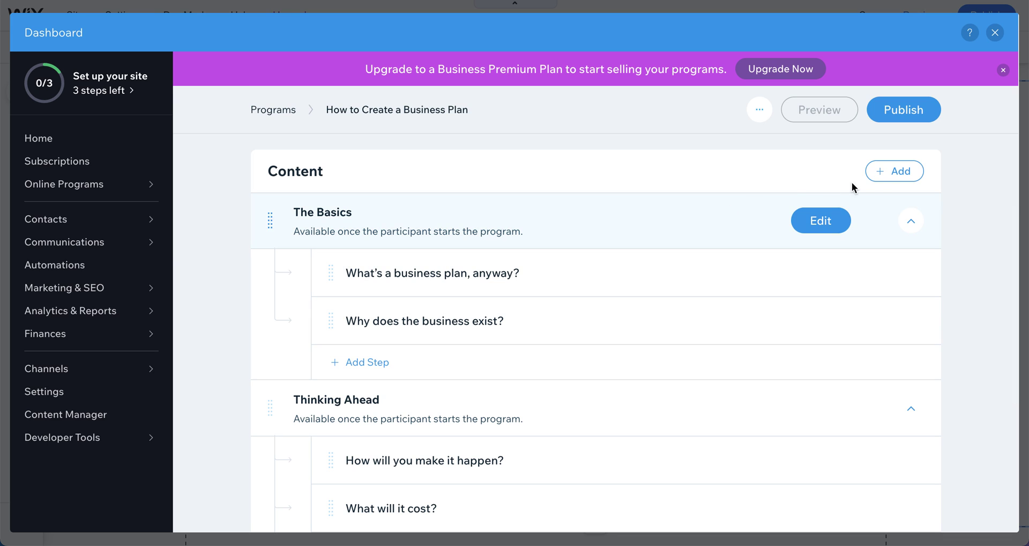
left_click(903, 180)
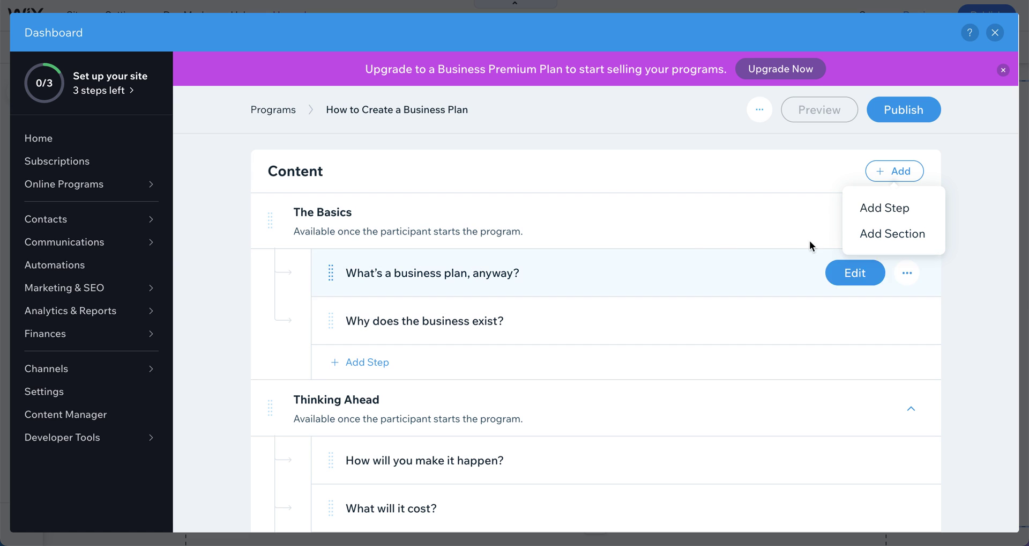
left_click(877, 235)
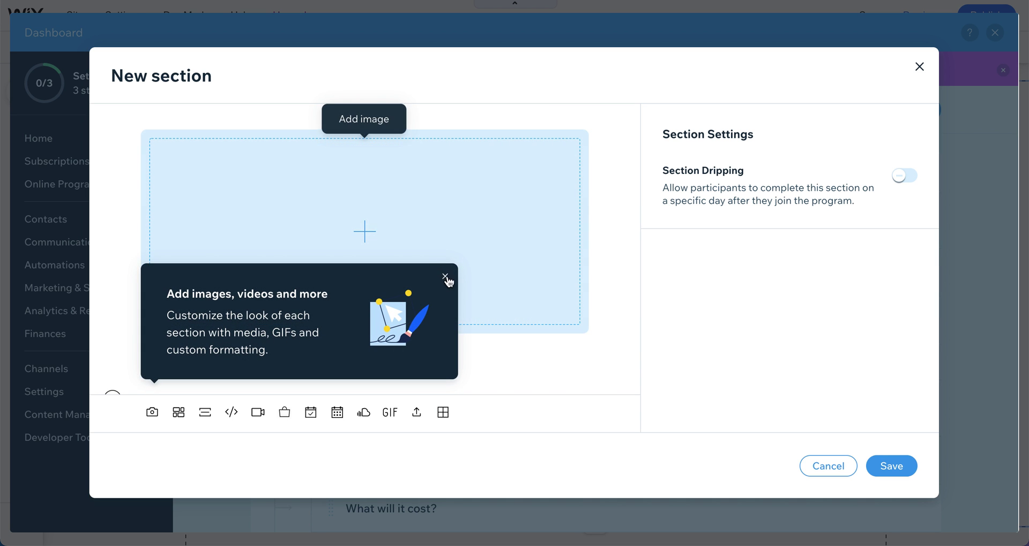
left_click(445, 276)
scroll(418, 237, "down", 1)
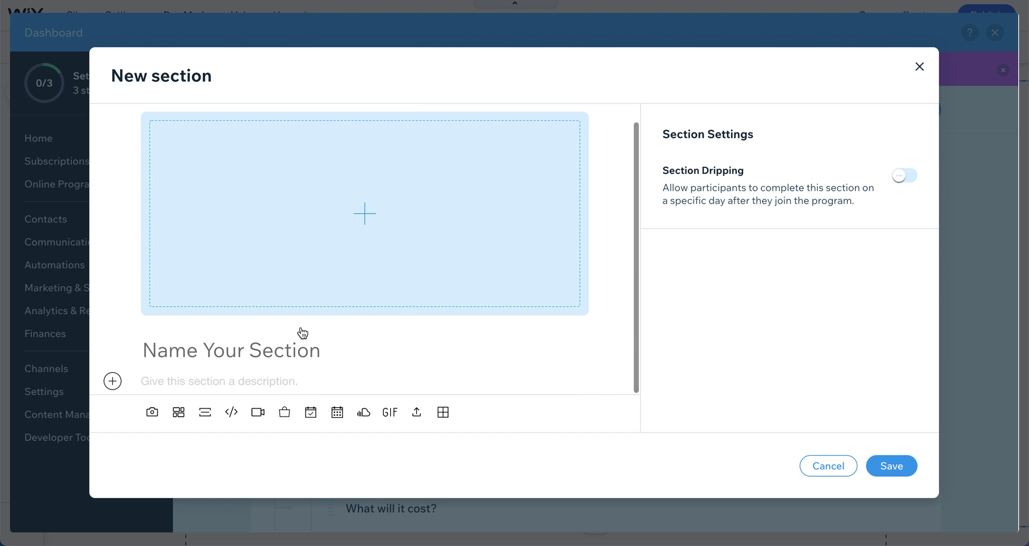
left_click(272, 348)
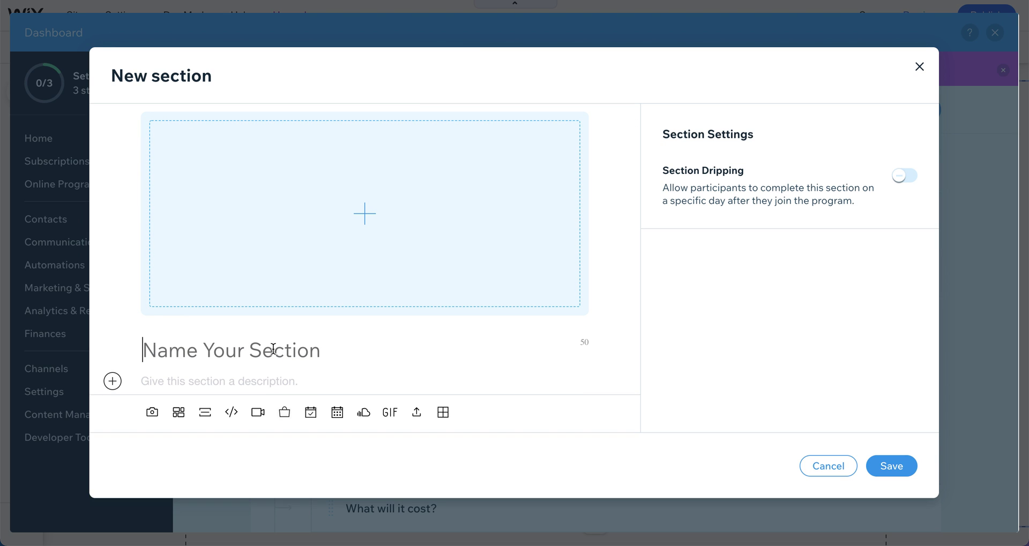
type("Coming")
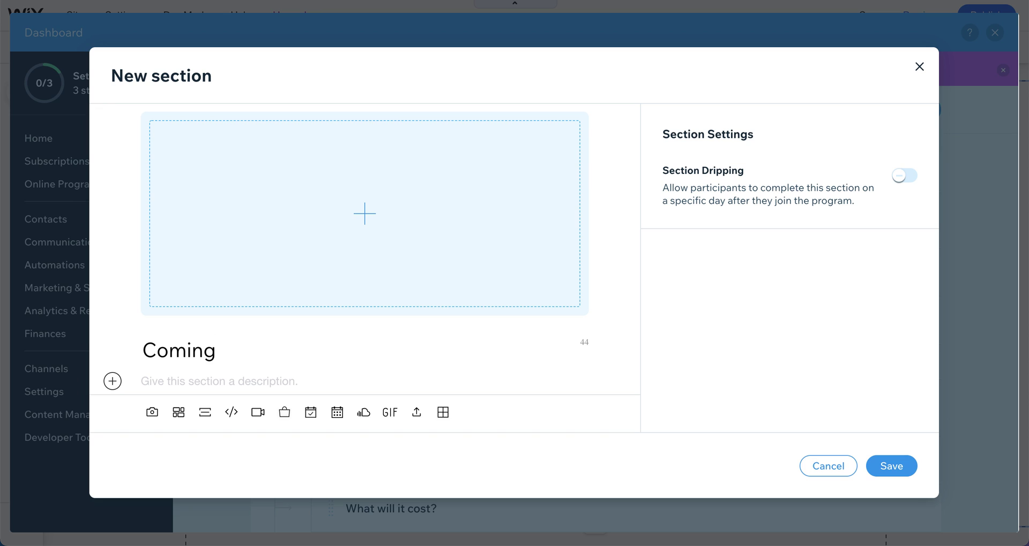
type(" soon")
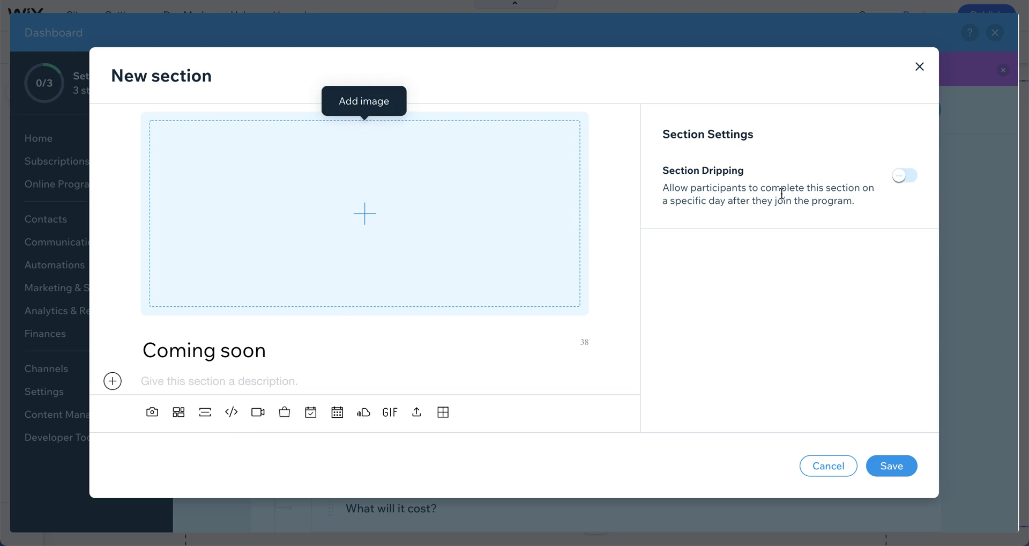
Try Section Dripping for the new section, look through the week and day choices, and switch it off again.
left_click(912, 183)
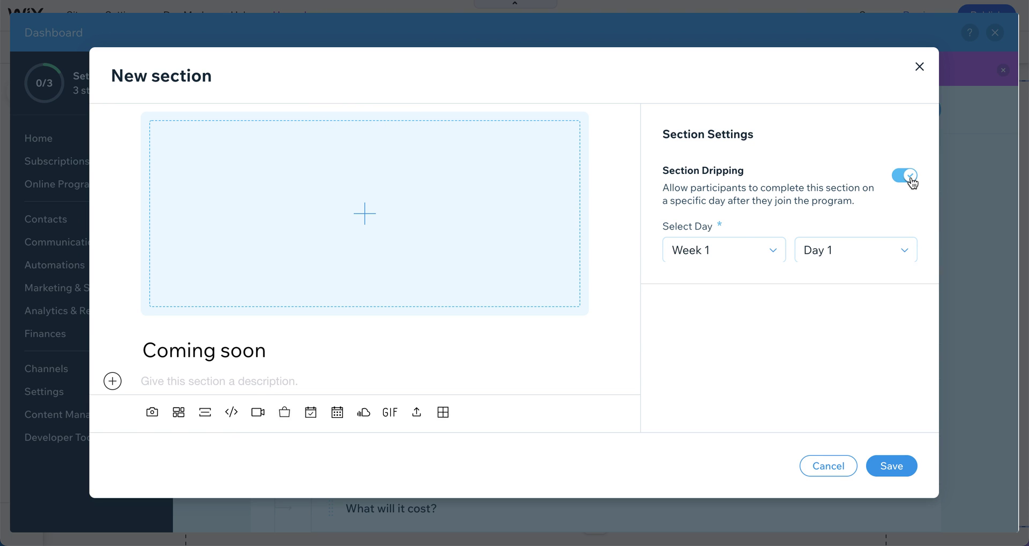
left_click(779, 253)
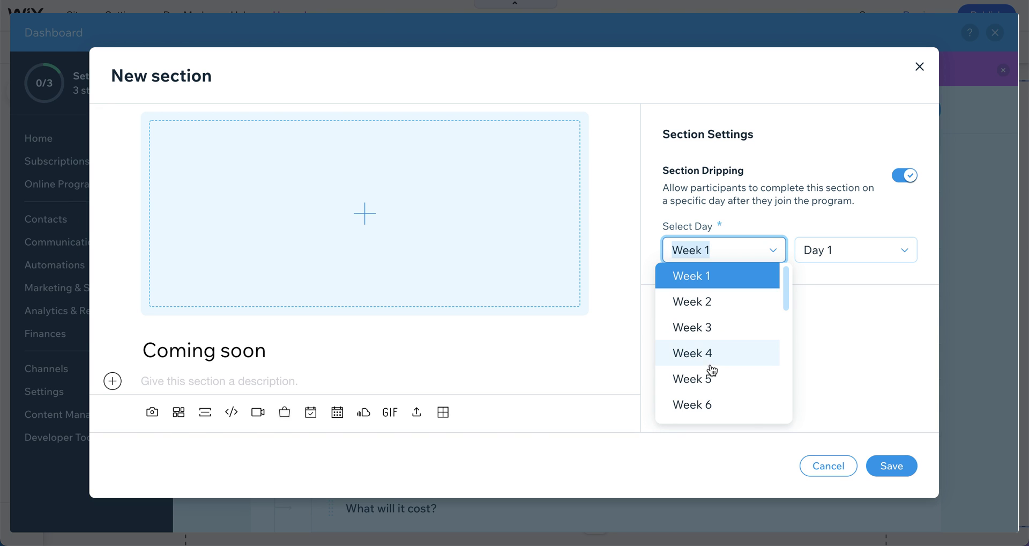
left_click(821, 250)
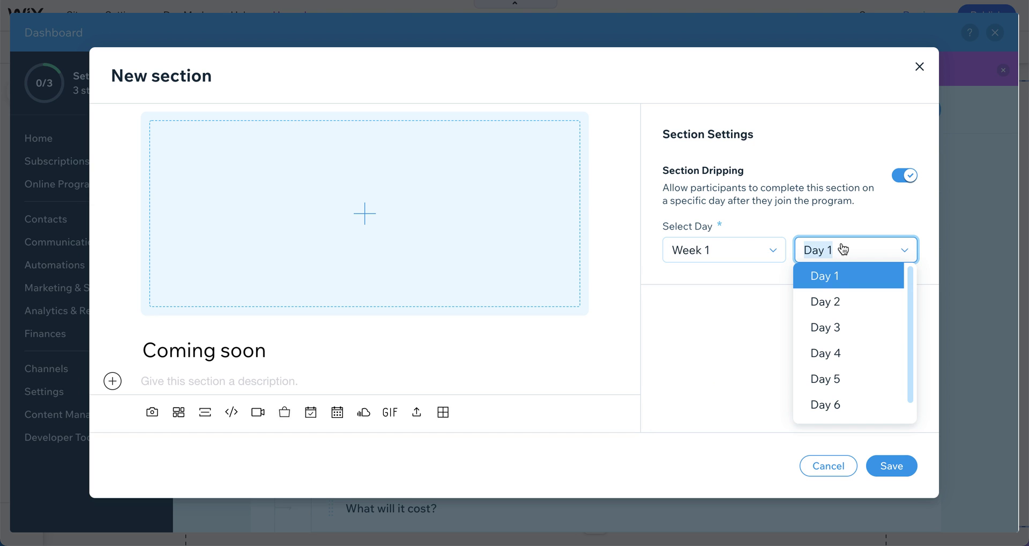
left_click(757, 362)
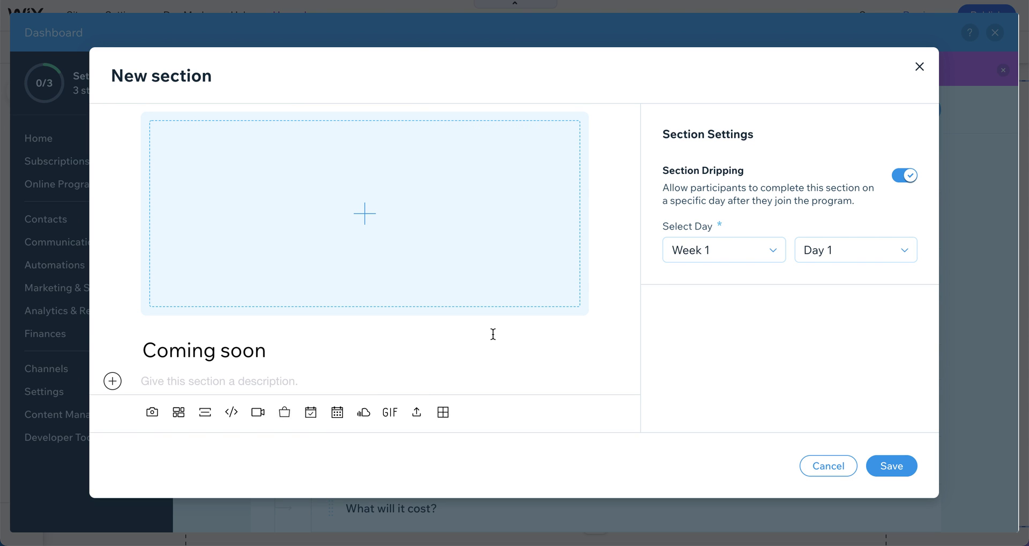
left_click(905, 175)
Save the Coming soon section and look through the program's content list.
left_click(900, 465)
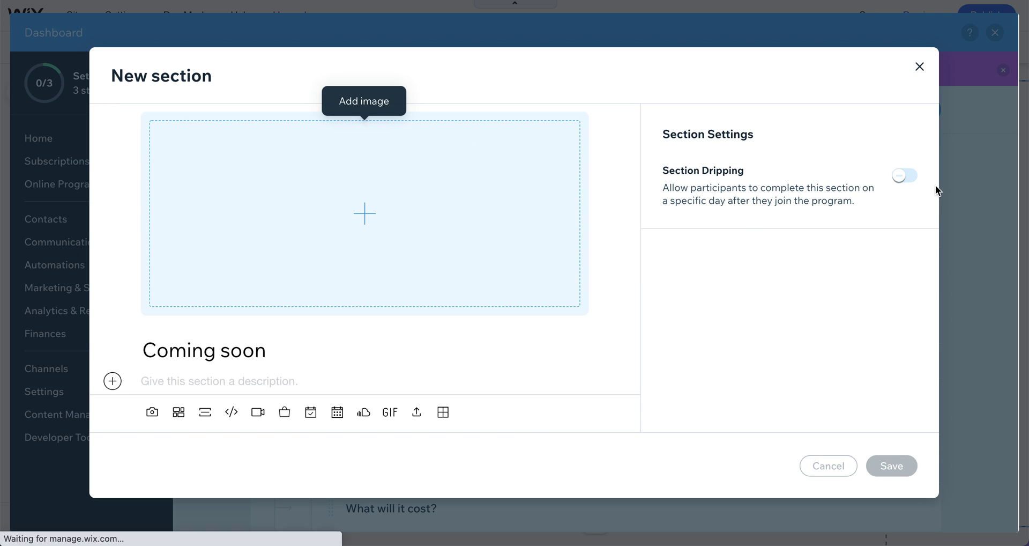
scroll(641, 341, "down", 5)
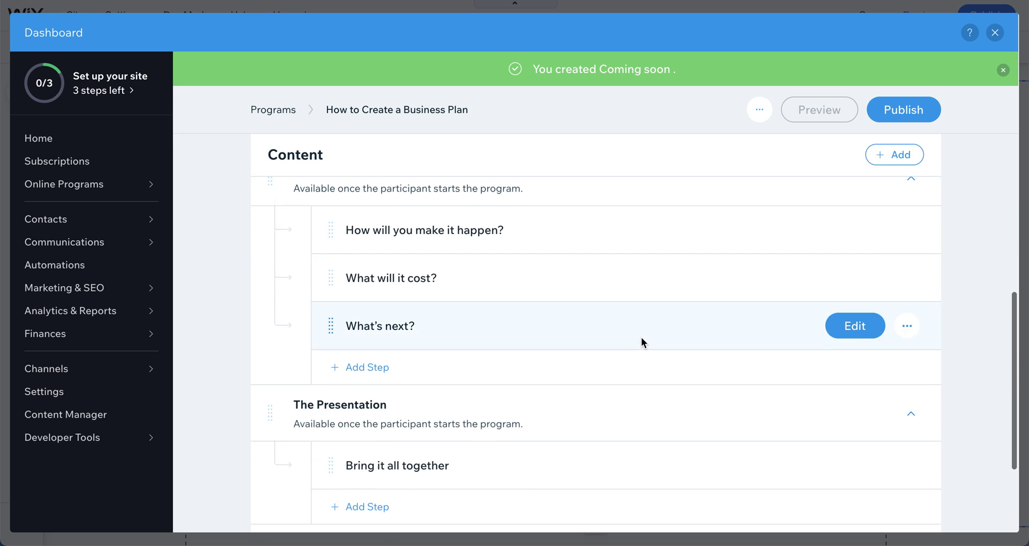
scroll(641, 337, "down", 3)
scroll(416, 407, "up", 6)
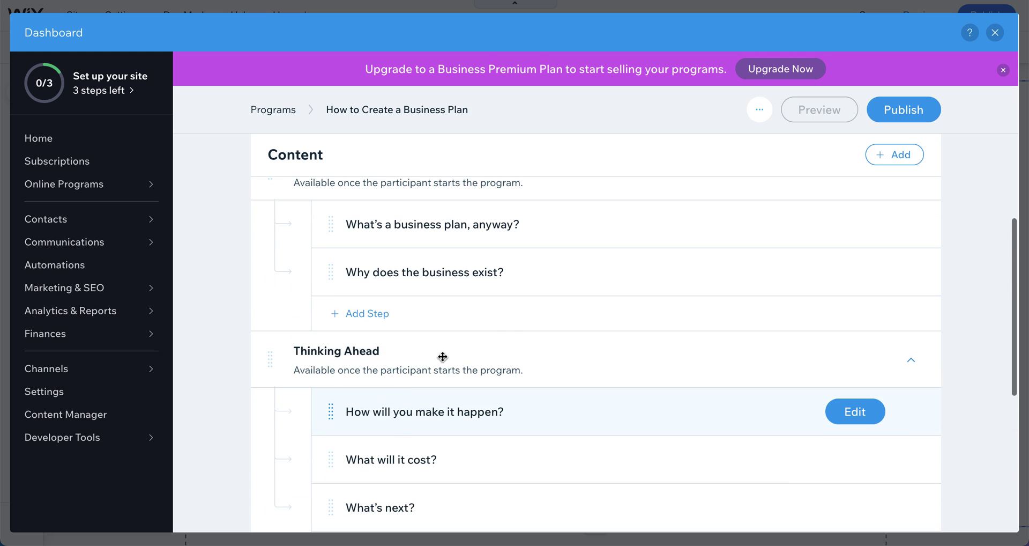
scroll(514, 336, "up", 1)
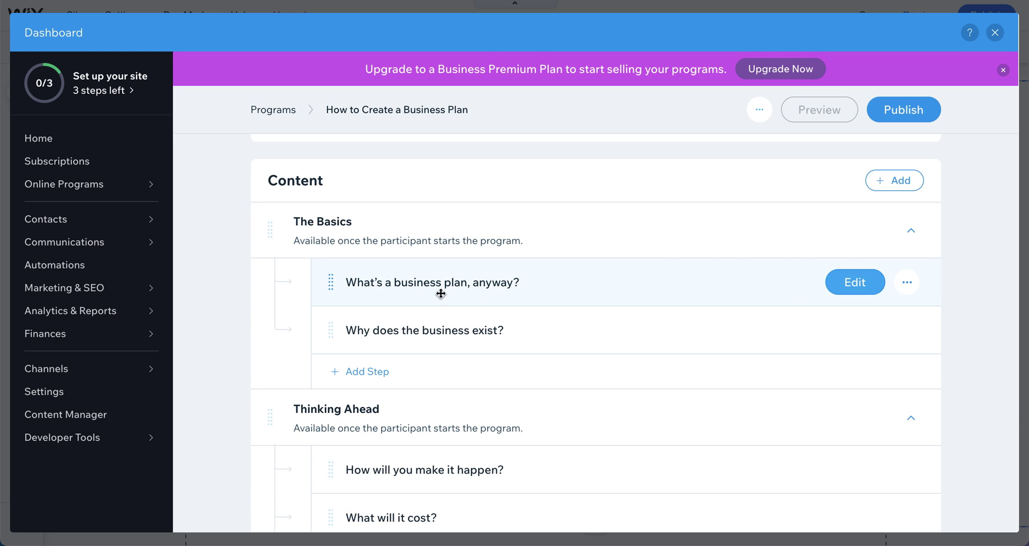
Open the "What's a business plan, anyway?" step for editing, check the options for adding a video, and close them without adding one.
left_click(844, 284)
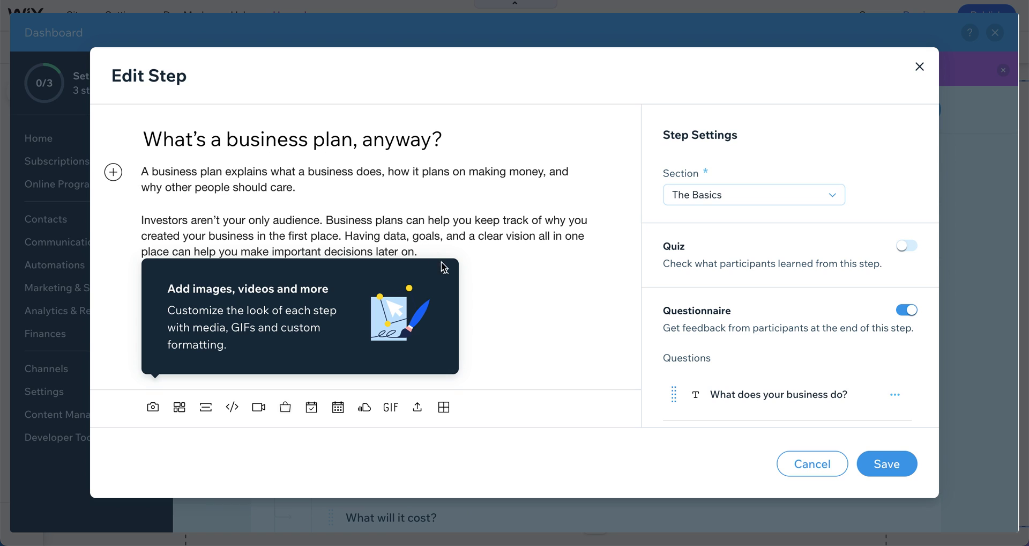
left_click(445, 273)
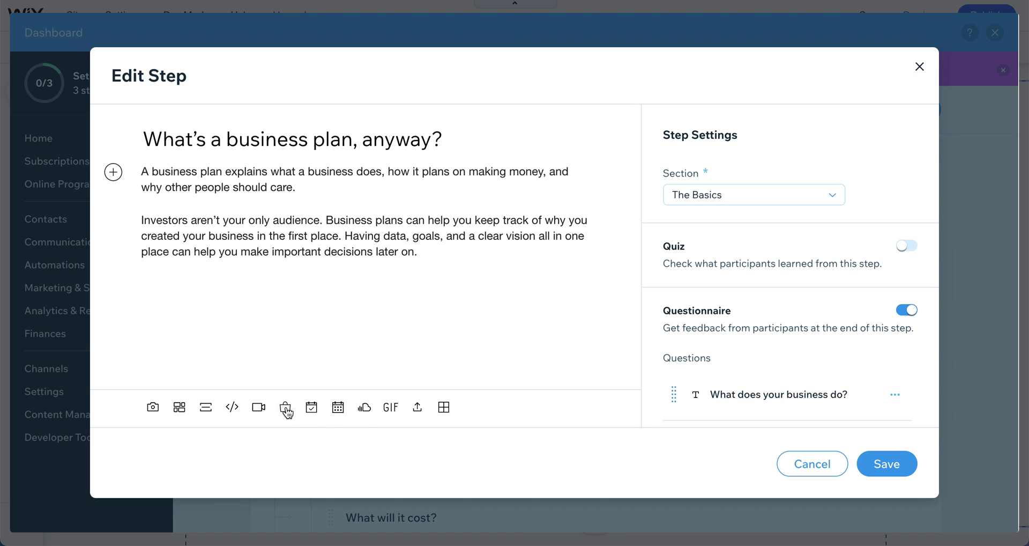
left_click(260, 408)
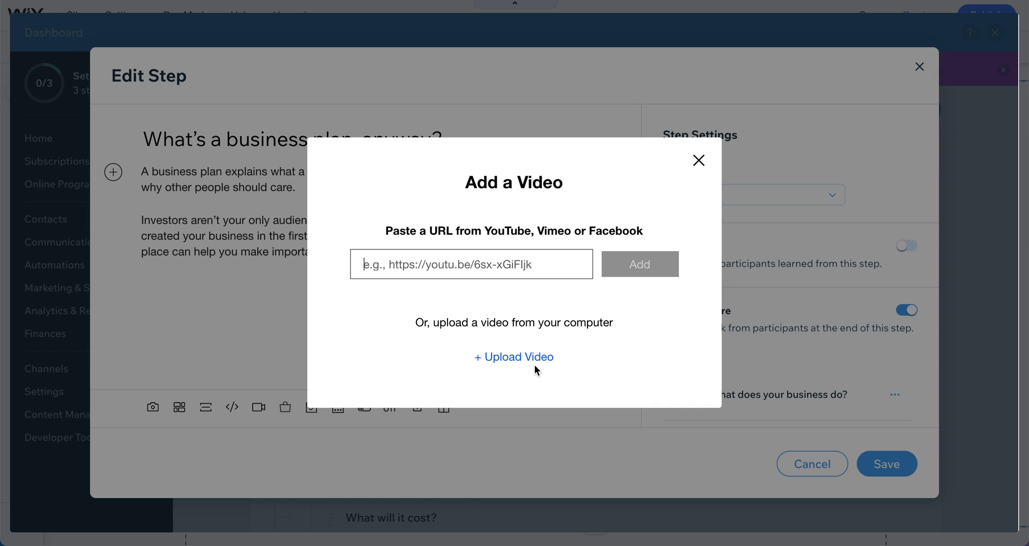
left_click(698, 160)
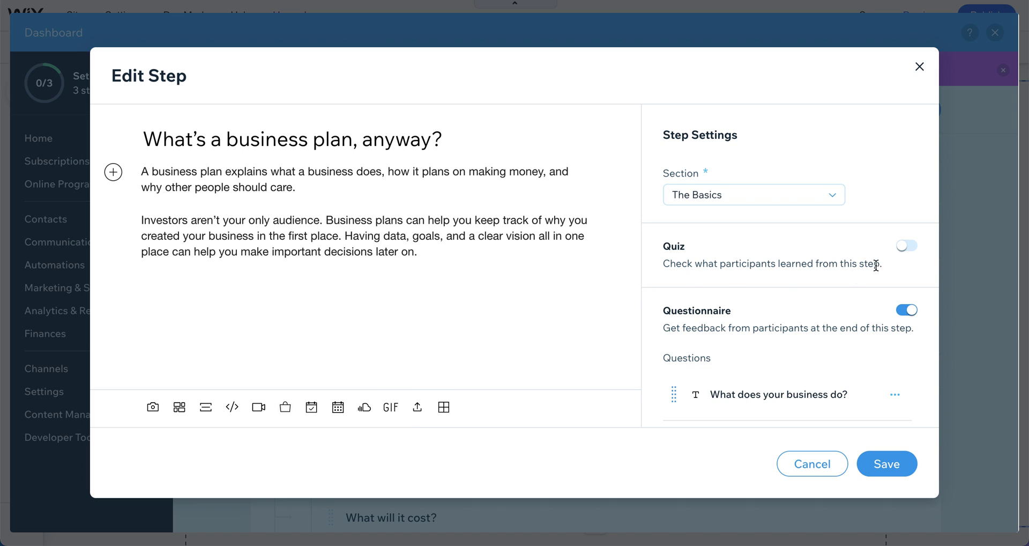
Review the step's quiz, questionnaire and section choices, keep it in The Basics, and save the step.
scroll(863, 284, "down", 2)
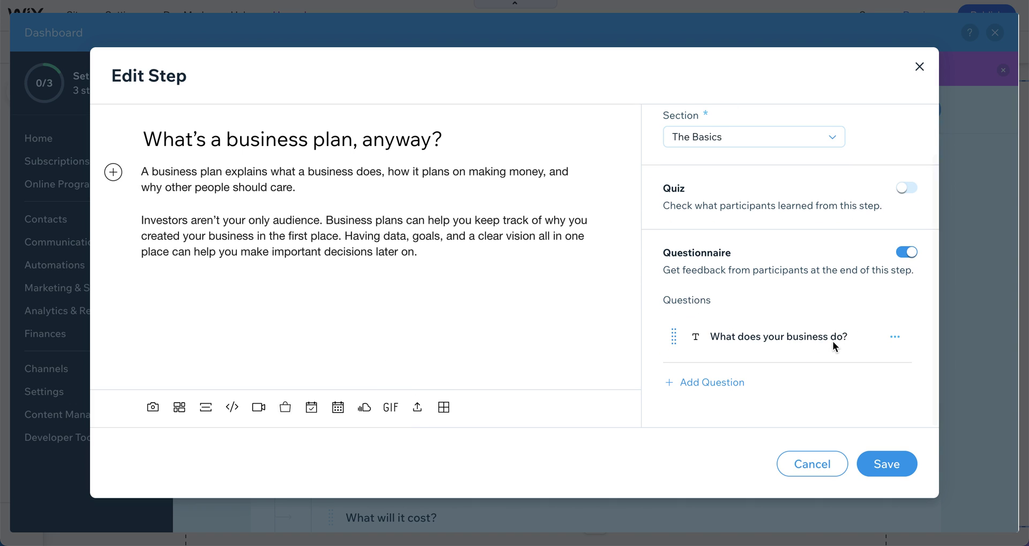
scroll(833, 343, "up", 2)
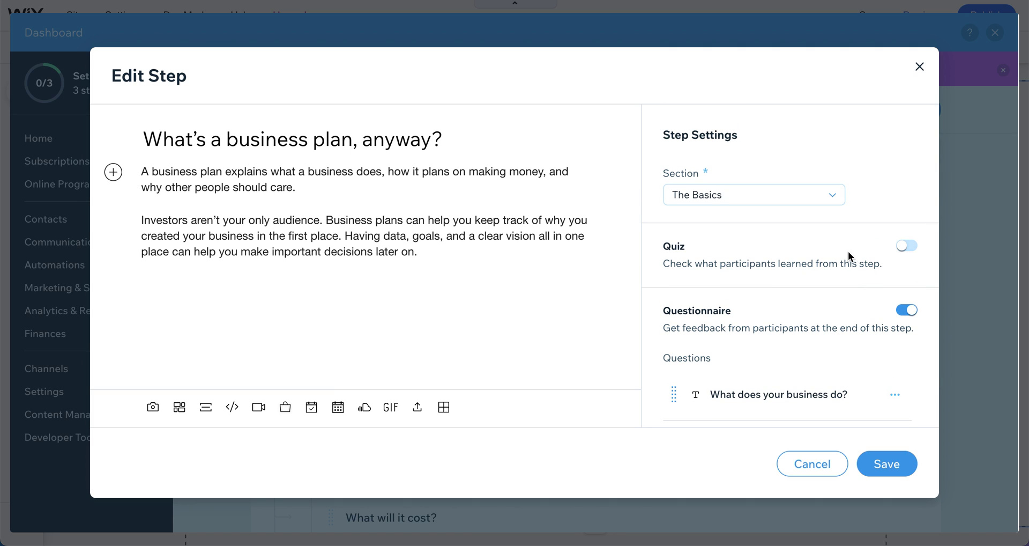
left_click(789, 194)
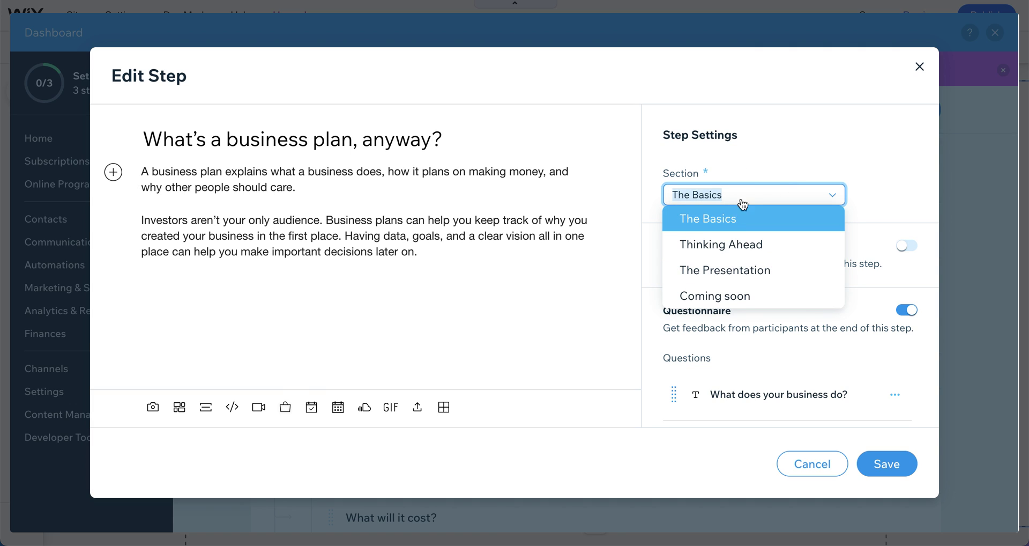
left_click(812, 129)
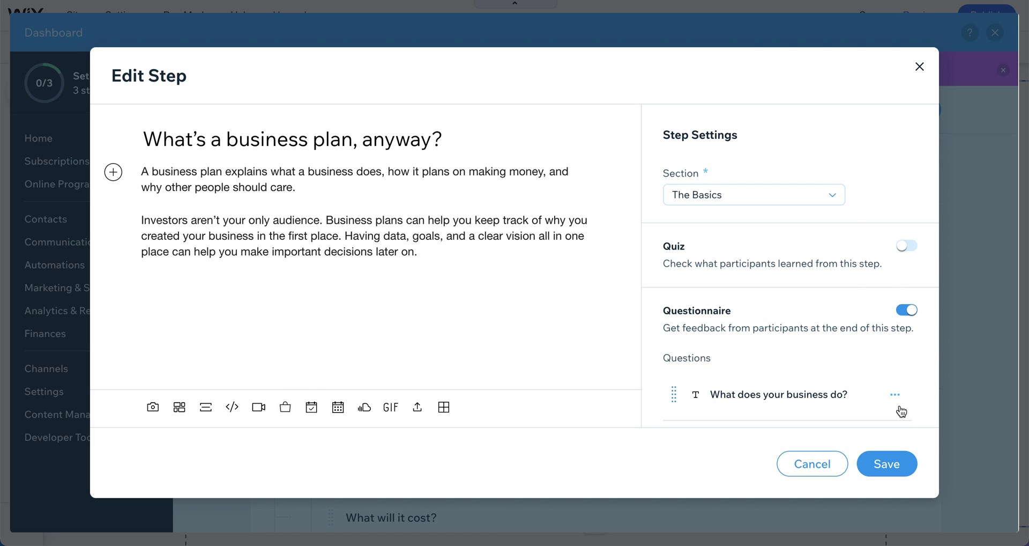
left_click(892, 463)
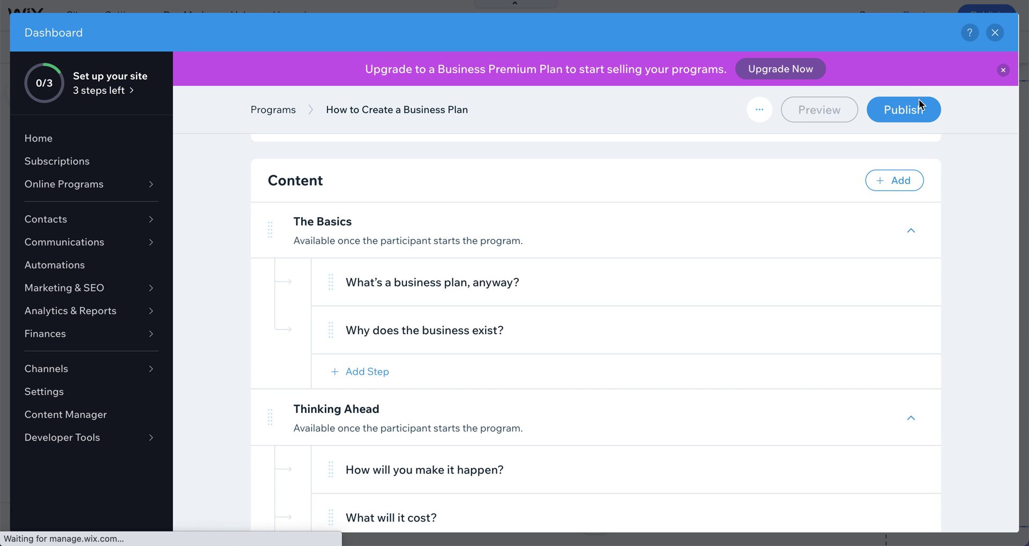
Look over the How to Create a Business Plan content list and publish the program.
scroll(733, 271, "up", 5)
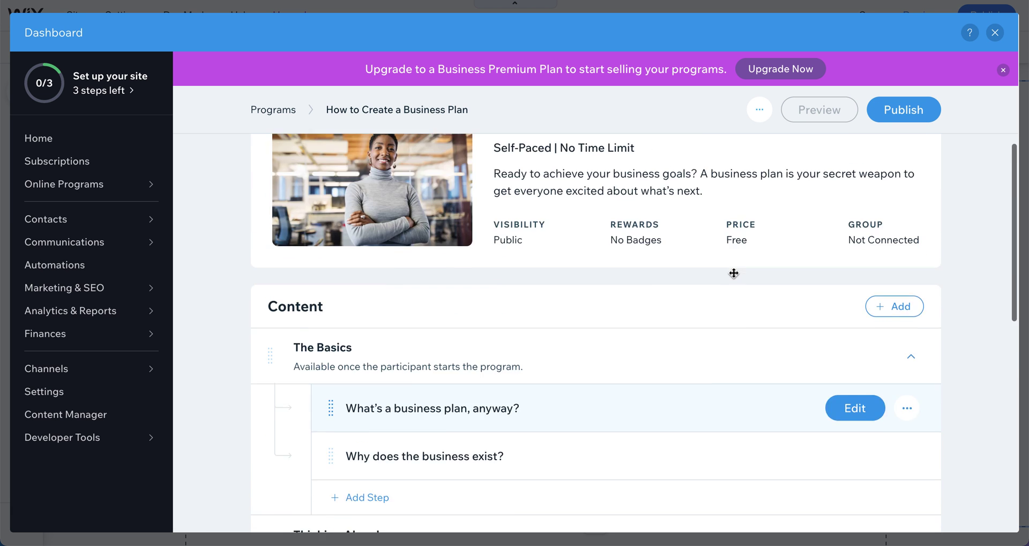
scroll(732, 271, "down", 3)
scroll(733, 272, "down", 8)
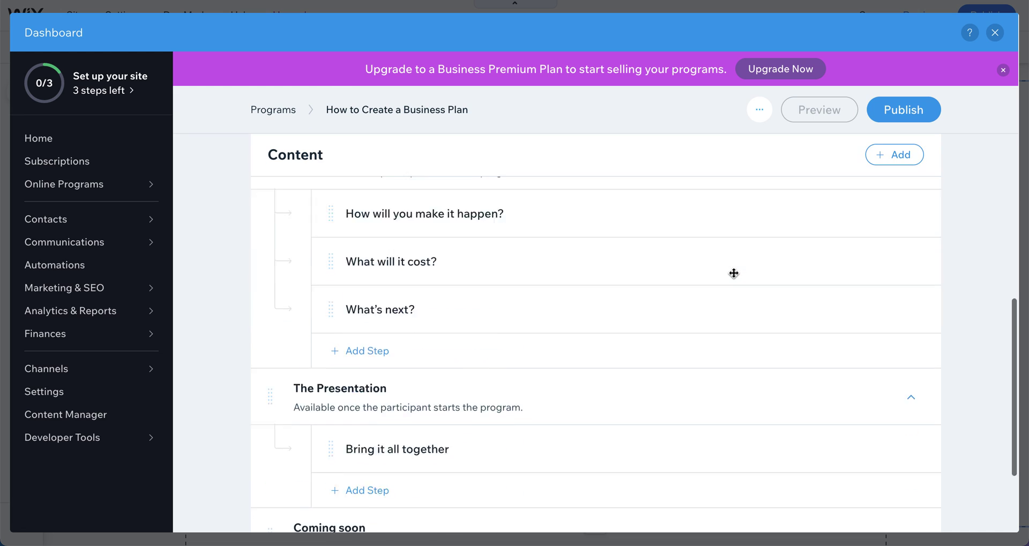
left_click(905, 112)
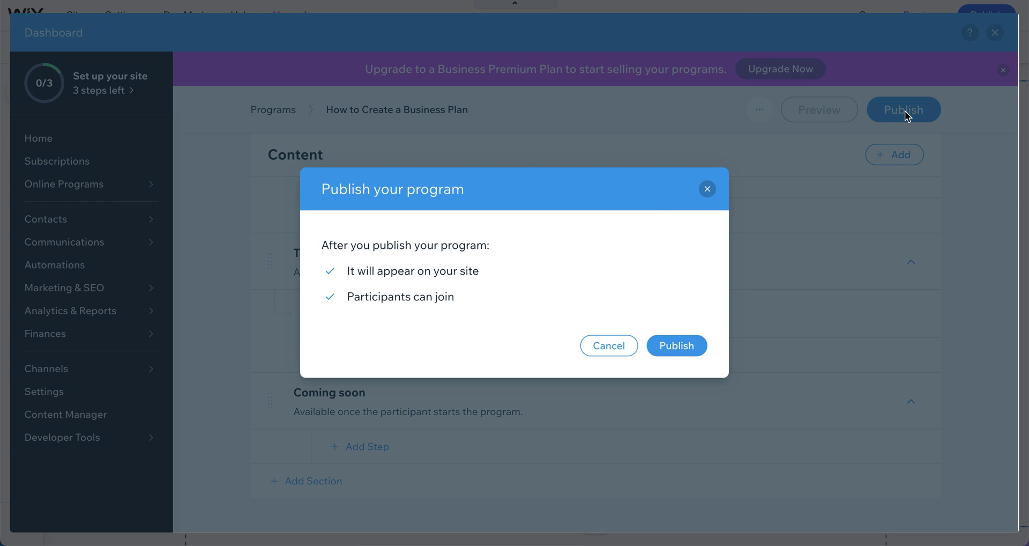
left_click(677, 346)
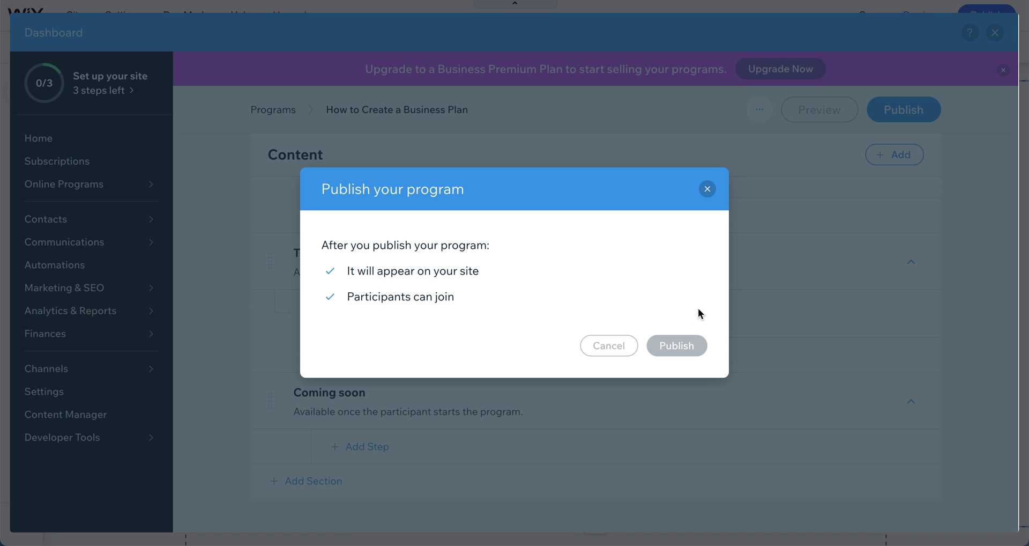
scroll(691, 231, "up", 5)
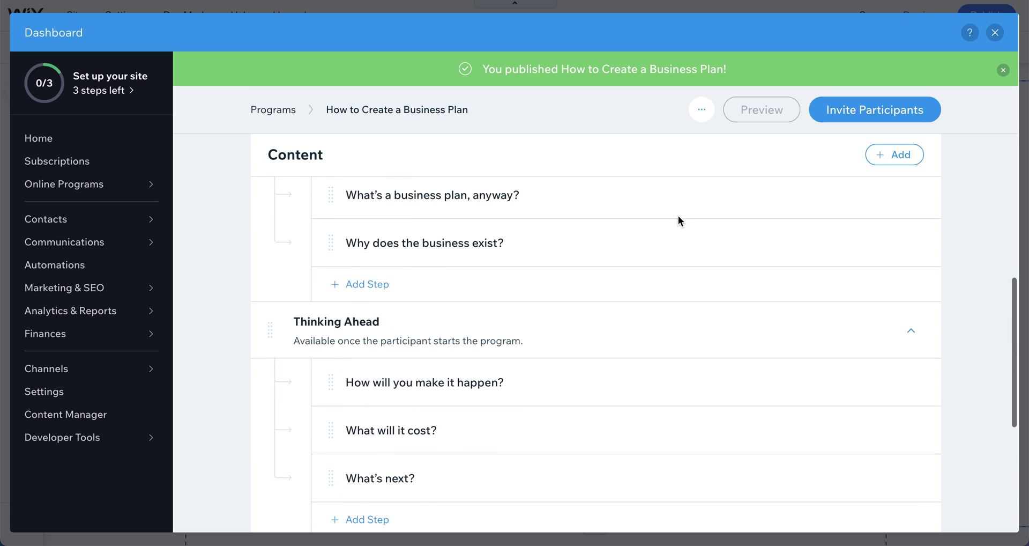
Return to the Online Programs overview and examine the published program's entry.
left_click(283, 109)
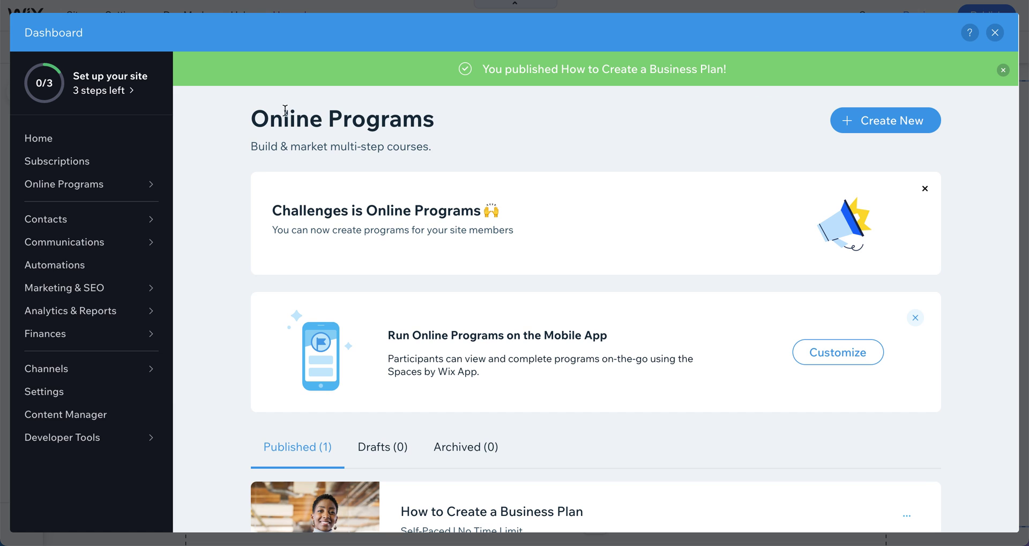
scroll(488, 319, "down", 2)
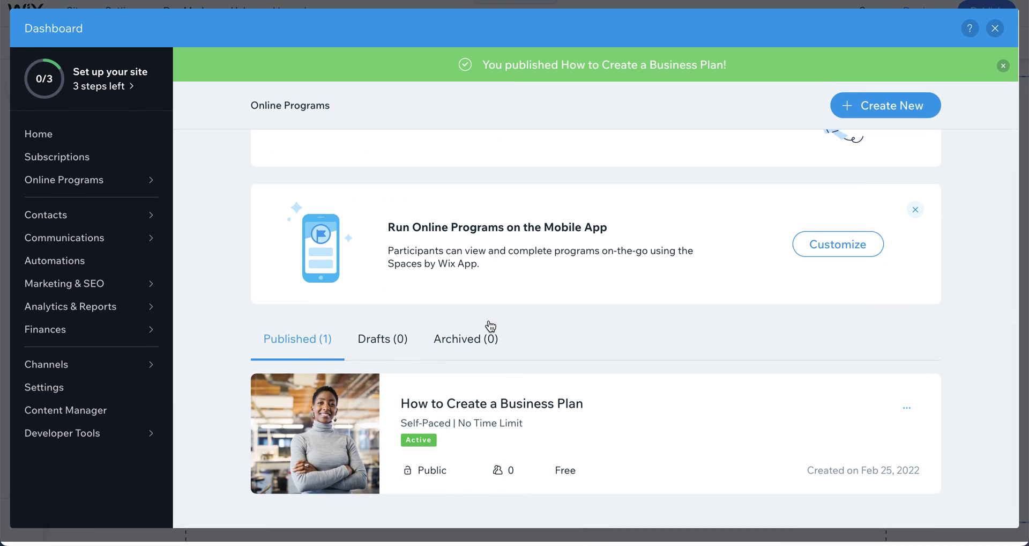
scroll(501, 372, "up", 2)
scroll(500, 372, "down", 2)
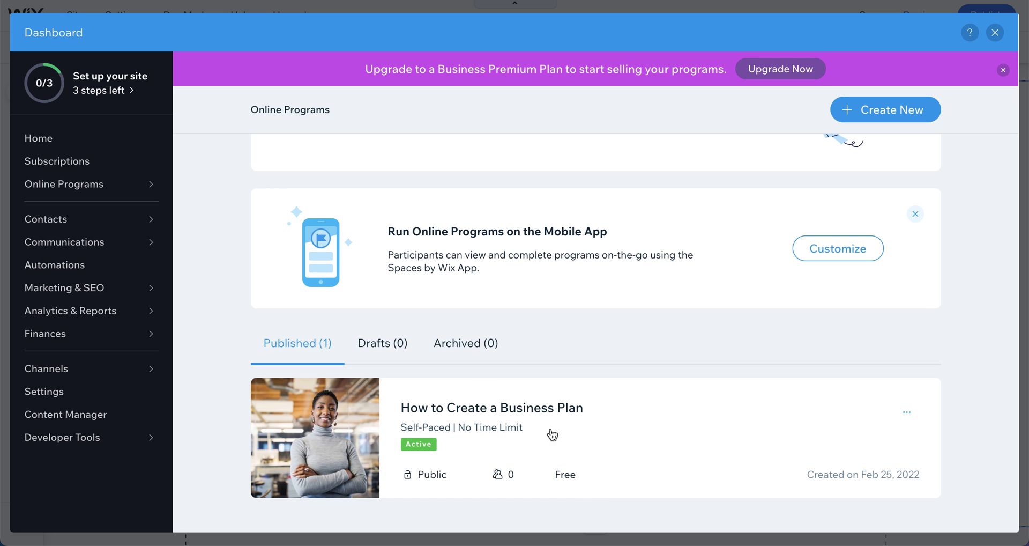
scroll(617, 412, "up", 2)
scroll(616, 413, "down", 2)
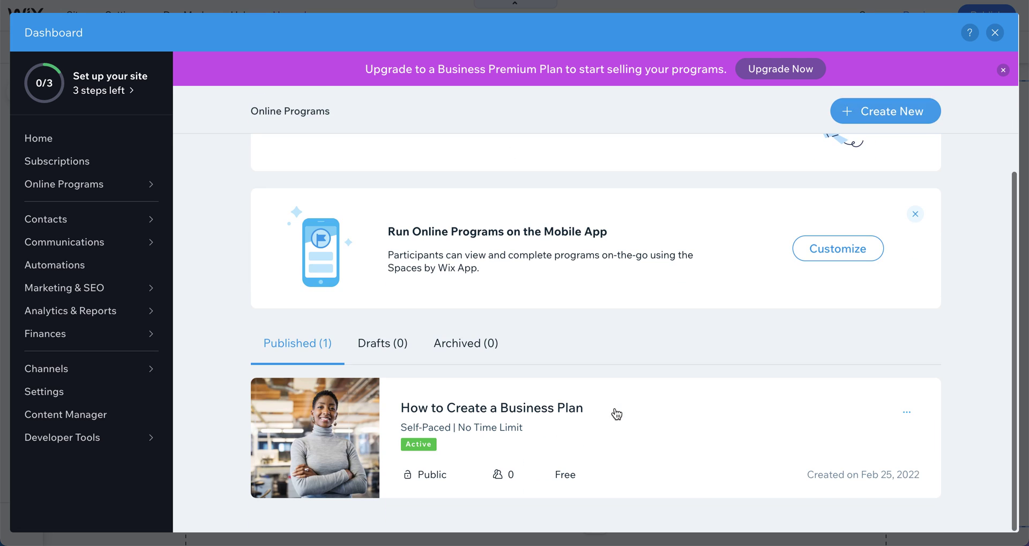
scroll(613, 403, "up", 1)
scroll(613, 403, "down", 1)
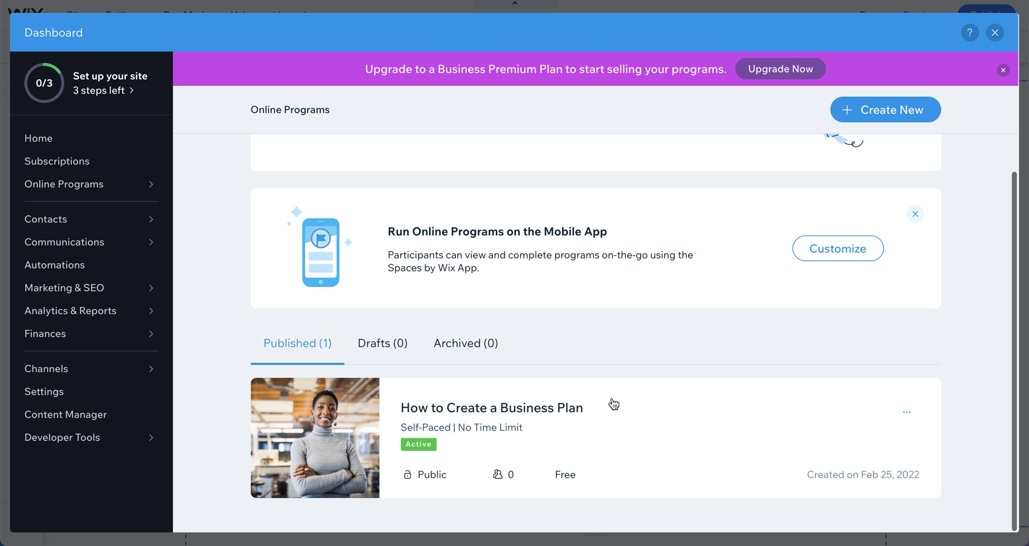
Look through the types available for a new program, and return to the Online Programs overview without creating one.
left_click(893, 112)
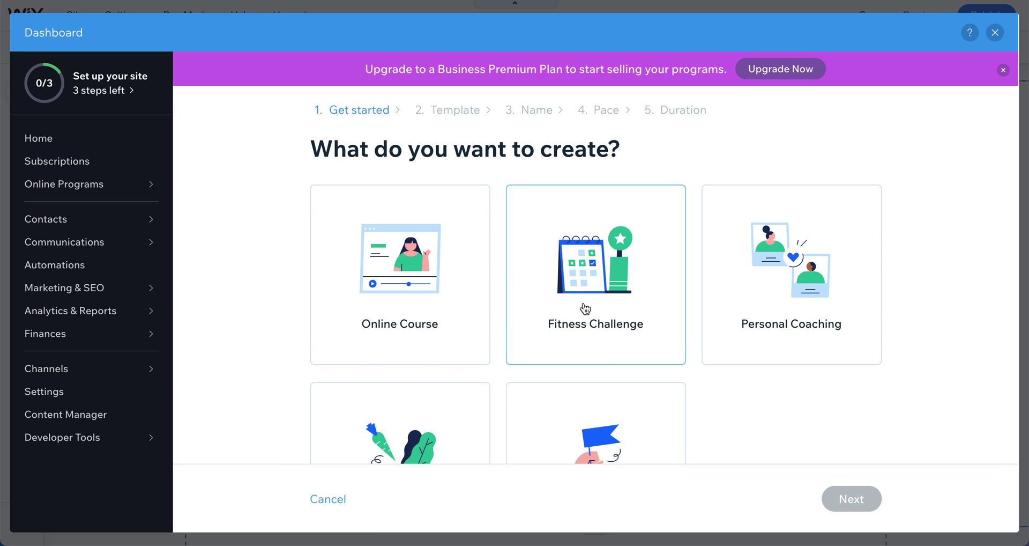
scroll(487, 285, "down", 2)
scroll(487, 285, "up", 2)
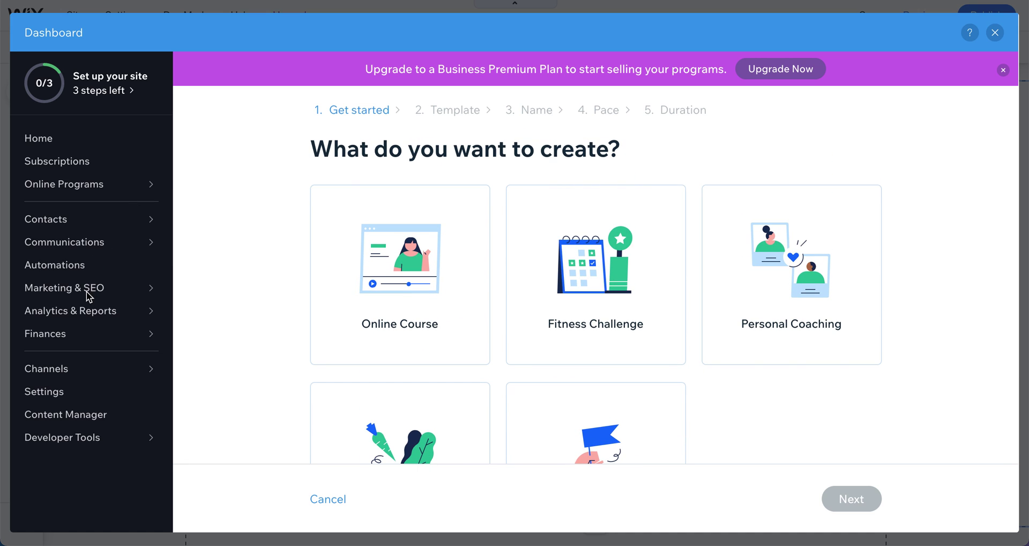
left_click(99, 188)
left_click(100, 188)
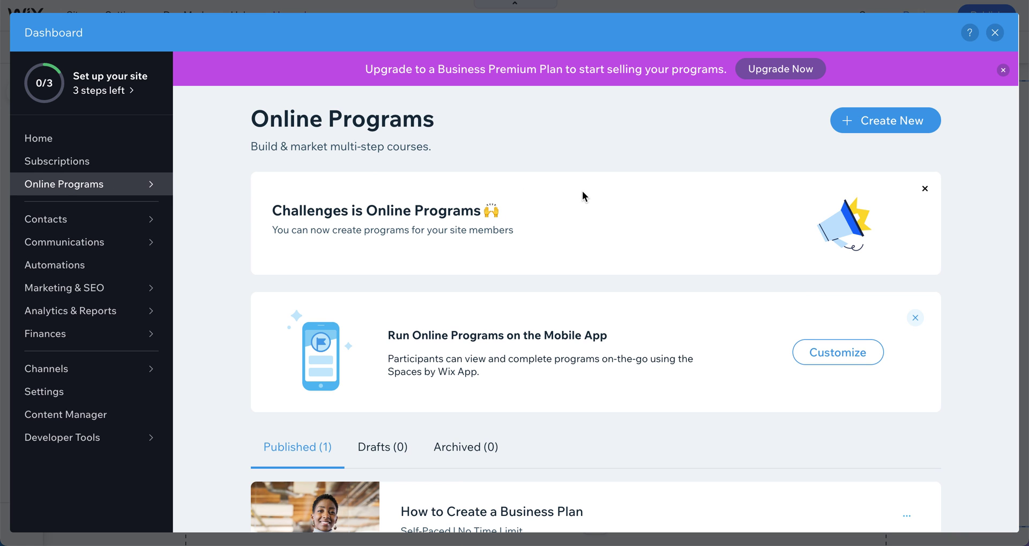
Duplicate the published How to Create a Business Plan program.
scroll(690, 327, "down", 2)
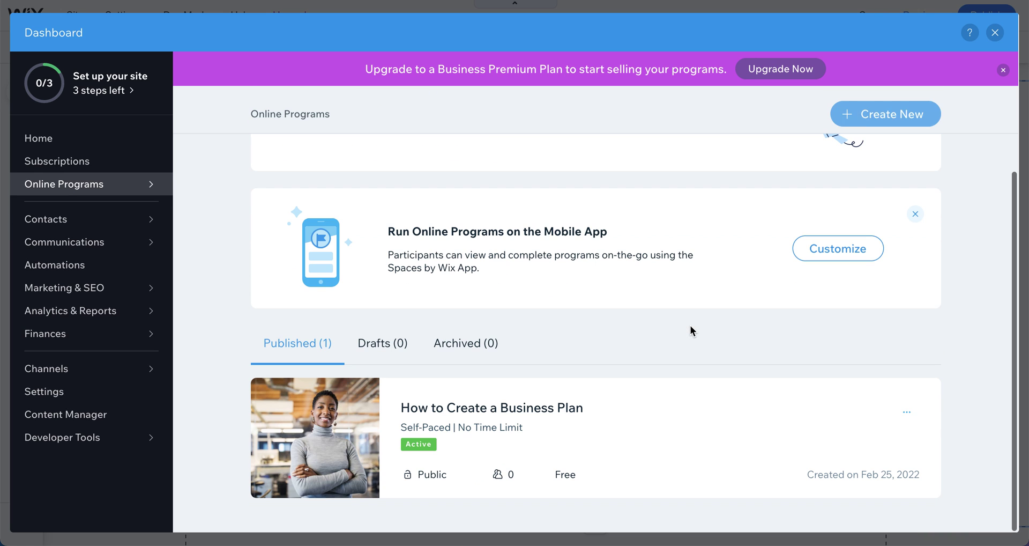
left_click(907, 414)
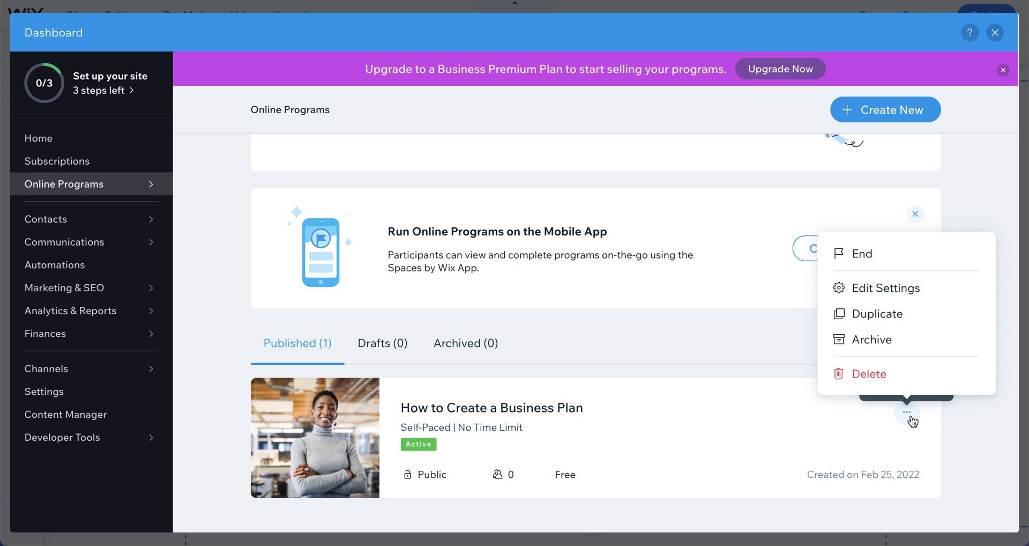
left_click(879, 320)
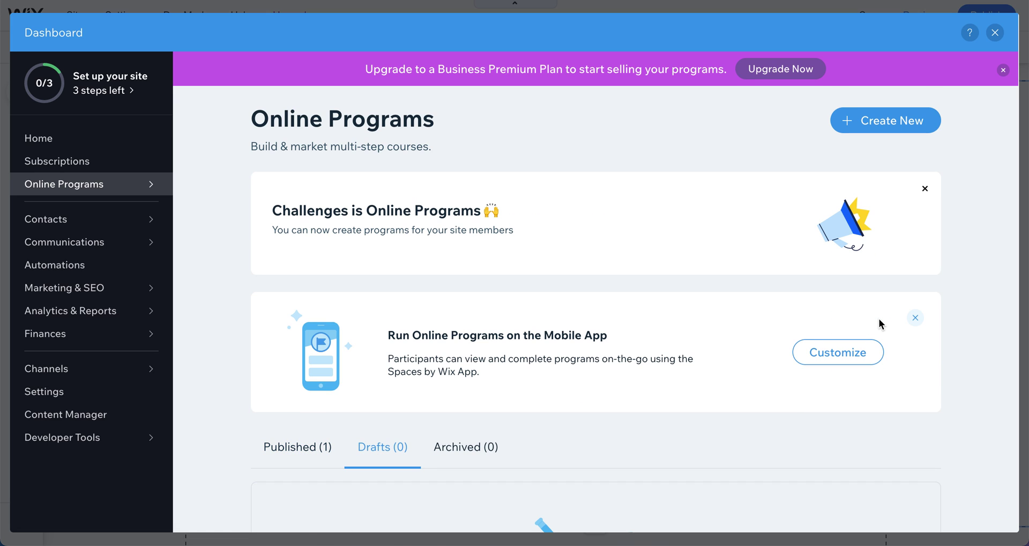
scroll(728, 374, "down", 2)
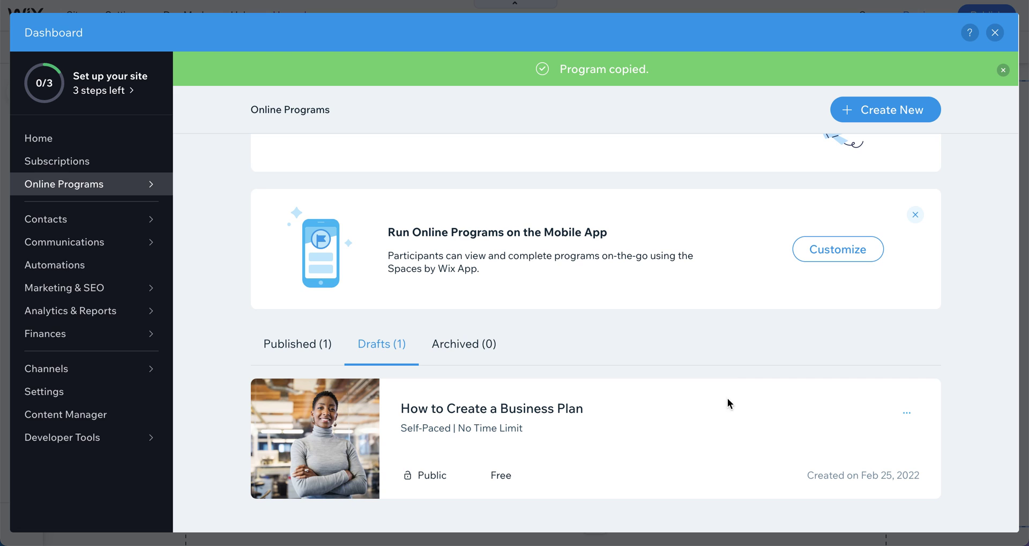
Compare the published and draft program lists.
left_click(308, 351)
scroll(429, 420, "down", 2)
left_click(379, 350)
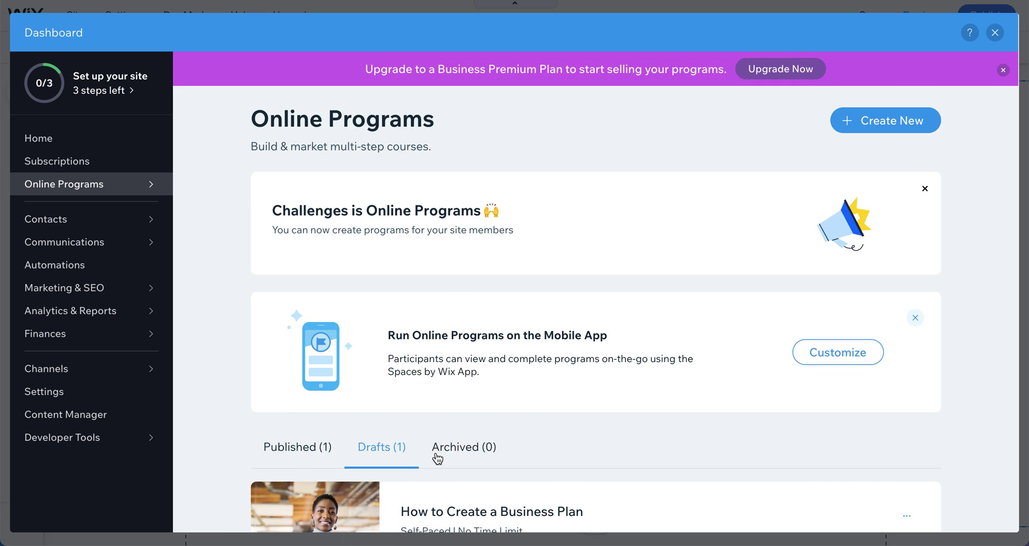
scroll(438, 458, "down", 2)
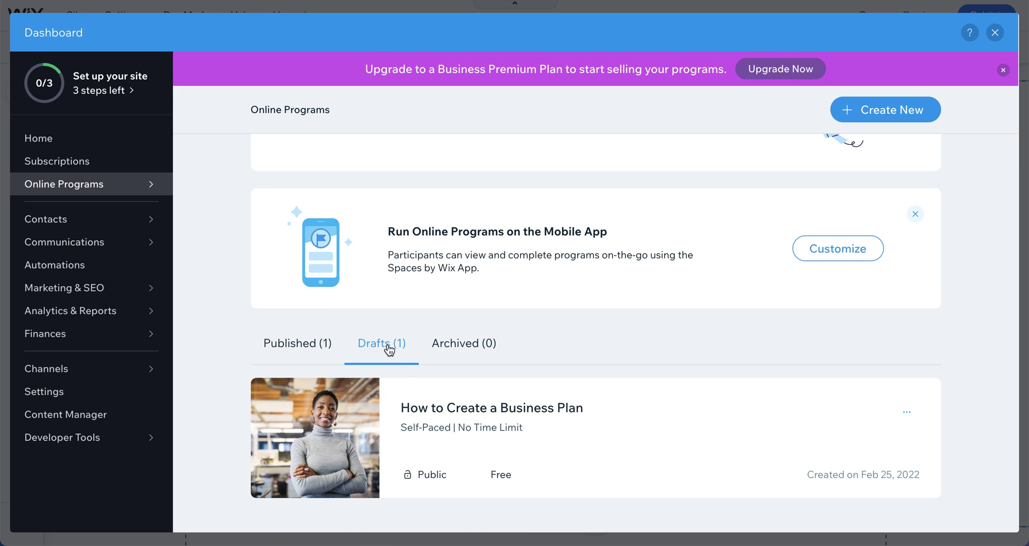
left_click(298, 351)
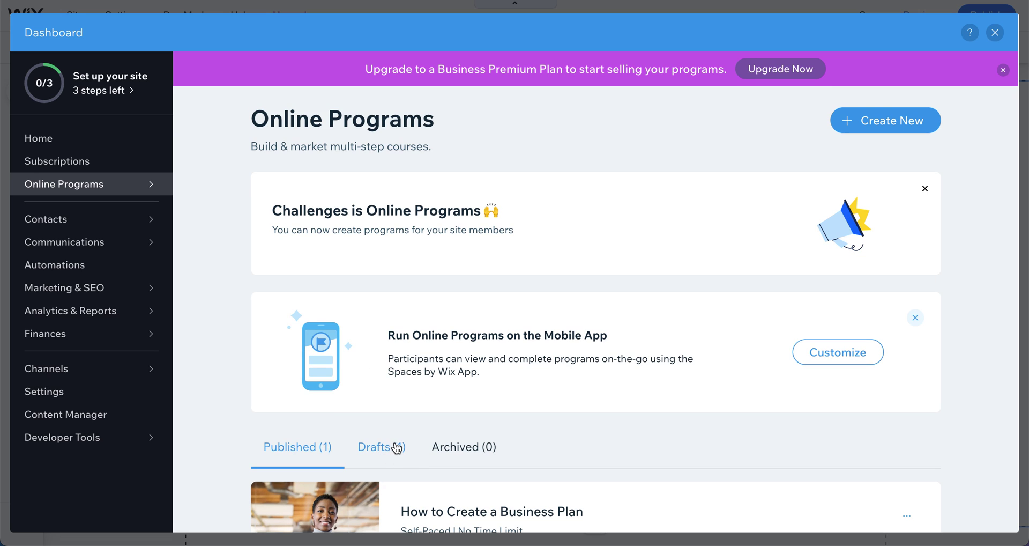
Publish the draft copy of How to Create a Business Plan and open the first program in the published list.
left_click(397, 447)
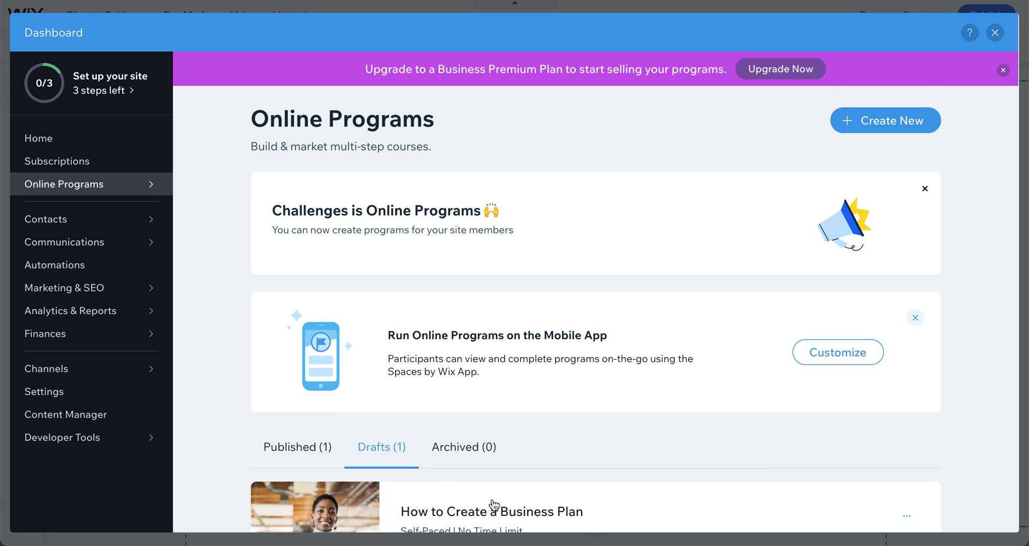
scroll(492, 498, "down", 2)
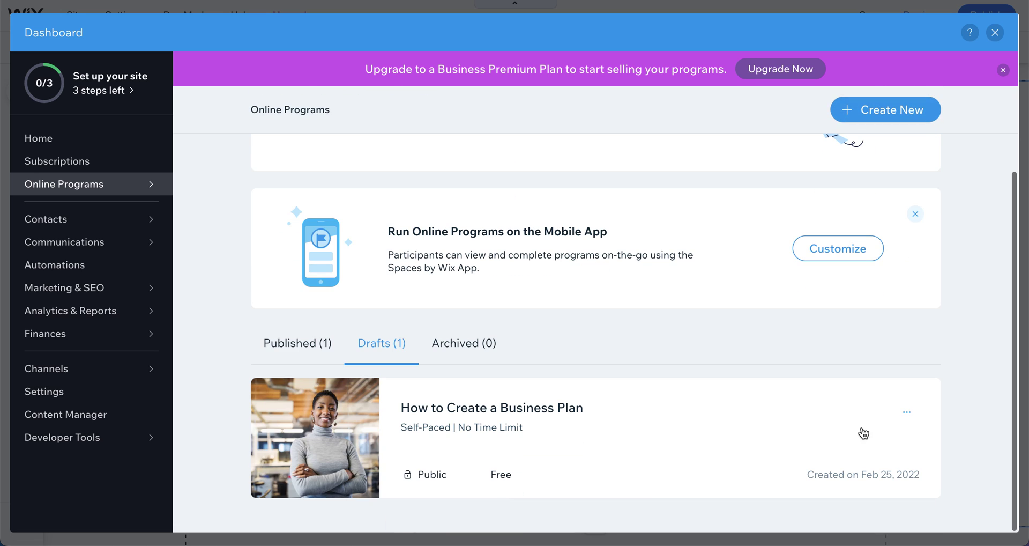
left_click(911, 413)
left_click(861, 262)
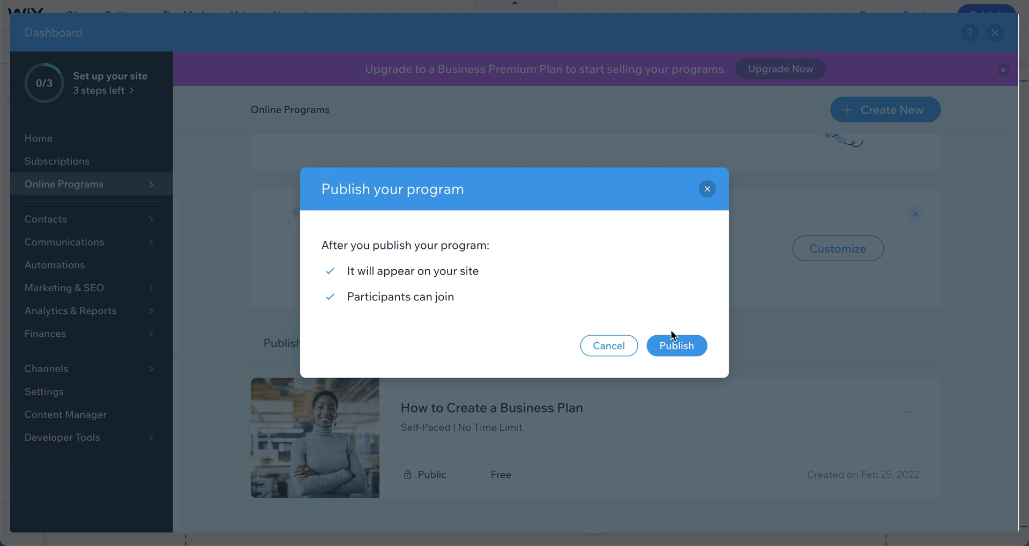
left_click(677, 347)
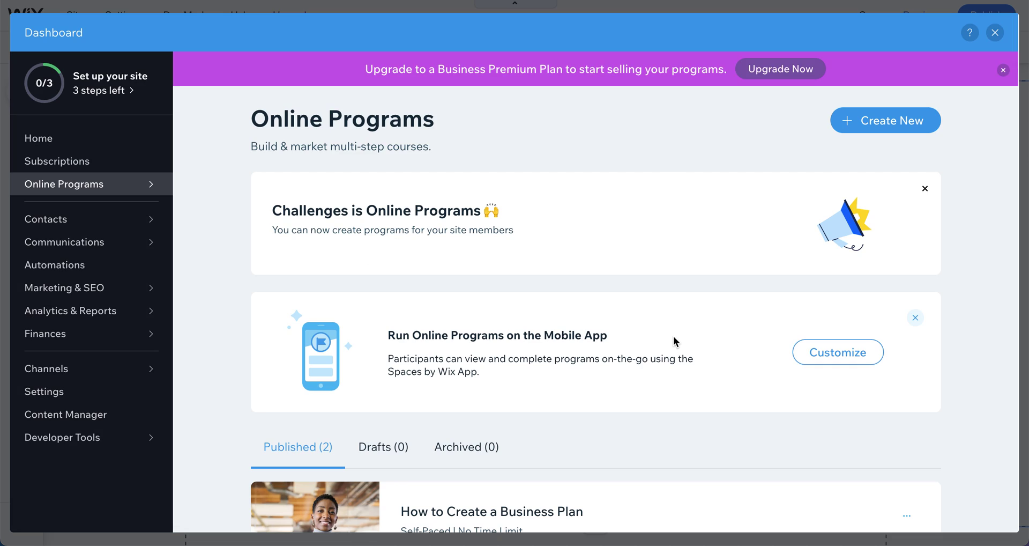
scroll(482, 440, "down", 5)
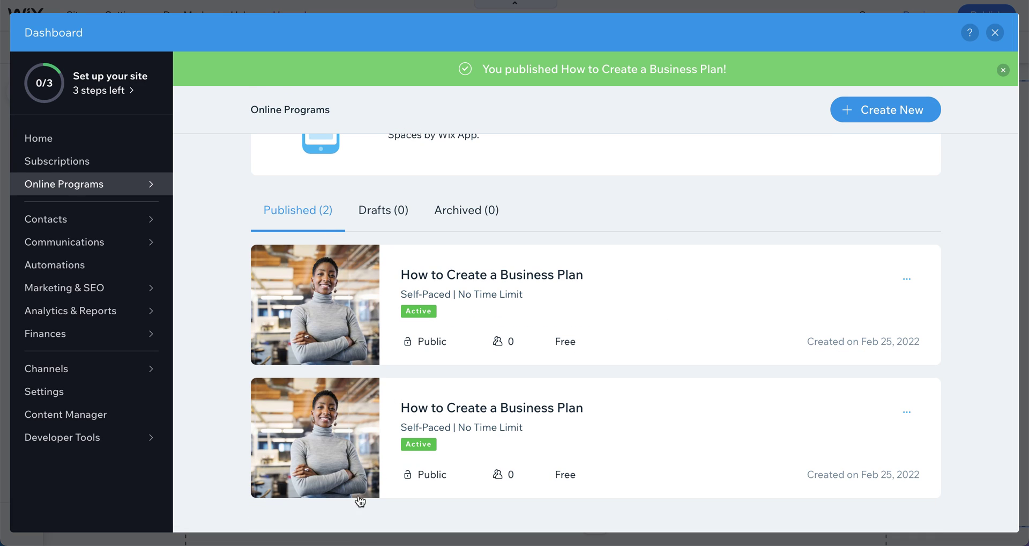
left_click(334, 315)
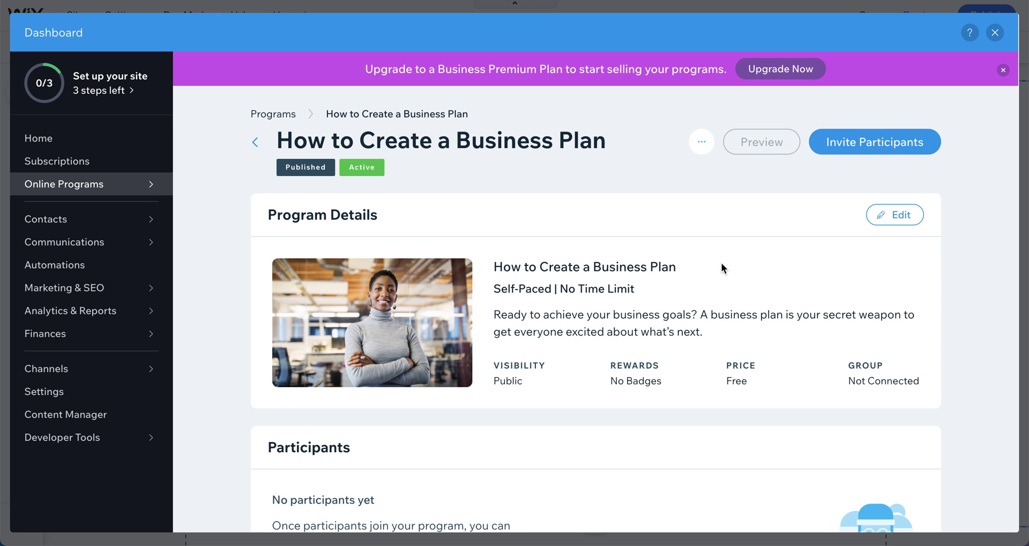
Rename the opened program to What to do, save its basic info, and return to the page editor.
left_click(894, 215)
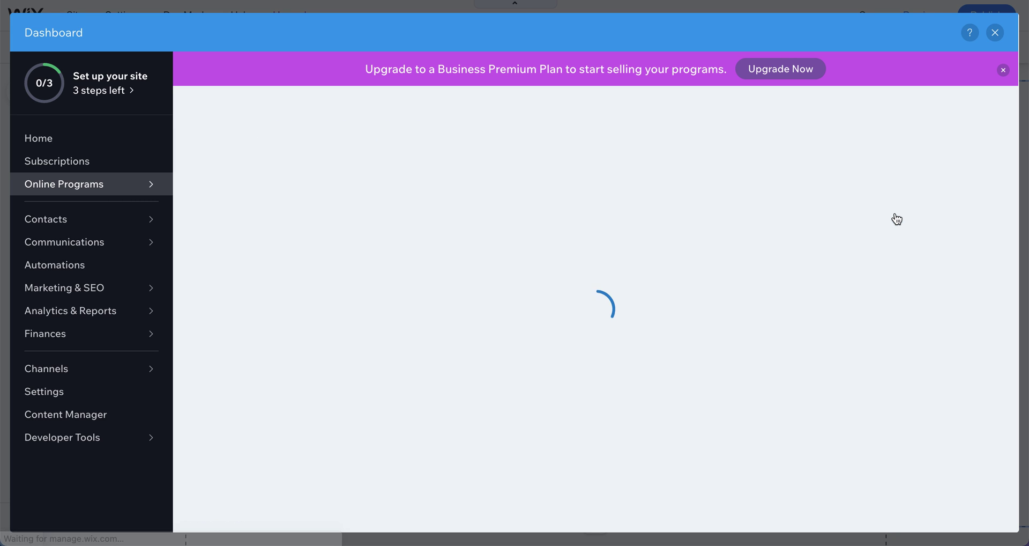
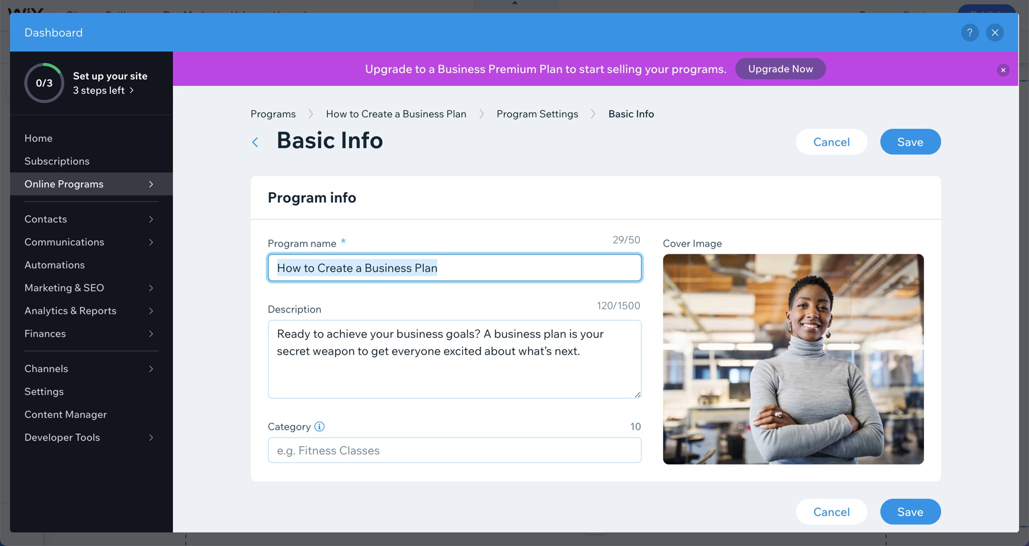
type("What to do")
left_click(910, 140)
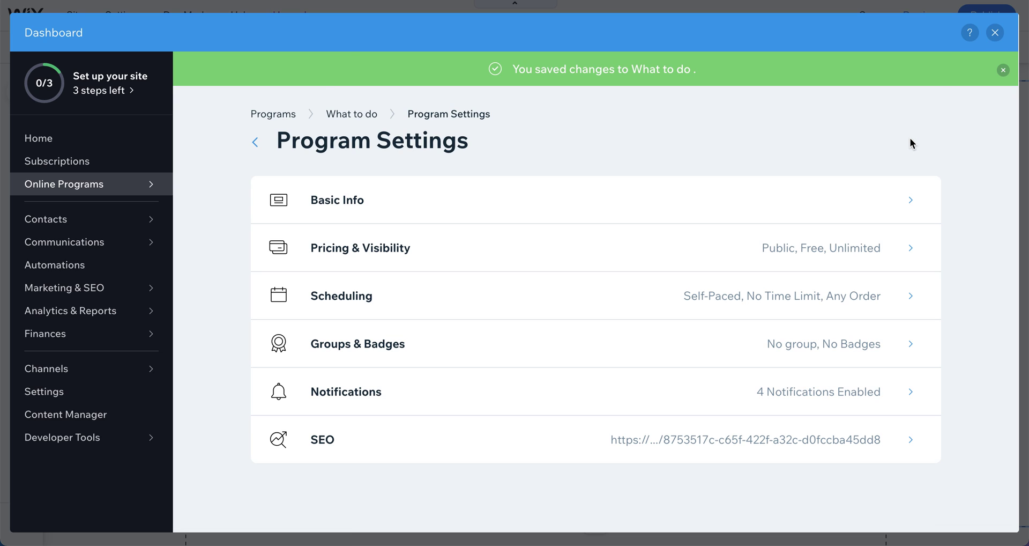
left_click(996, 33)
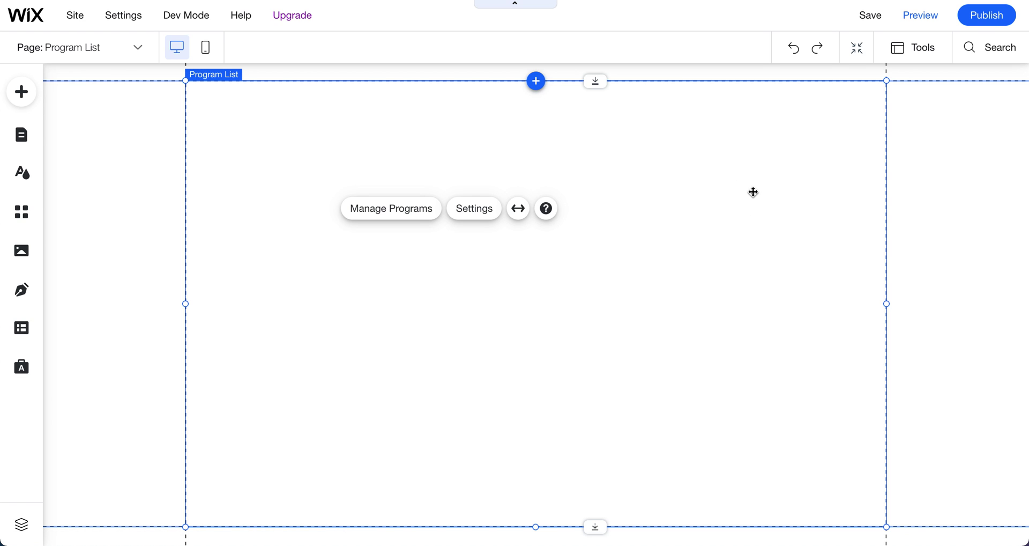
Open the layout settings of the program list on the Program List page.
scroll(646, 287, "down", 3)
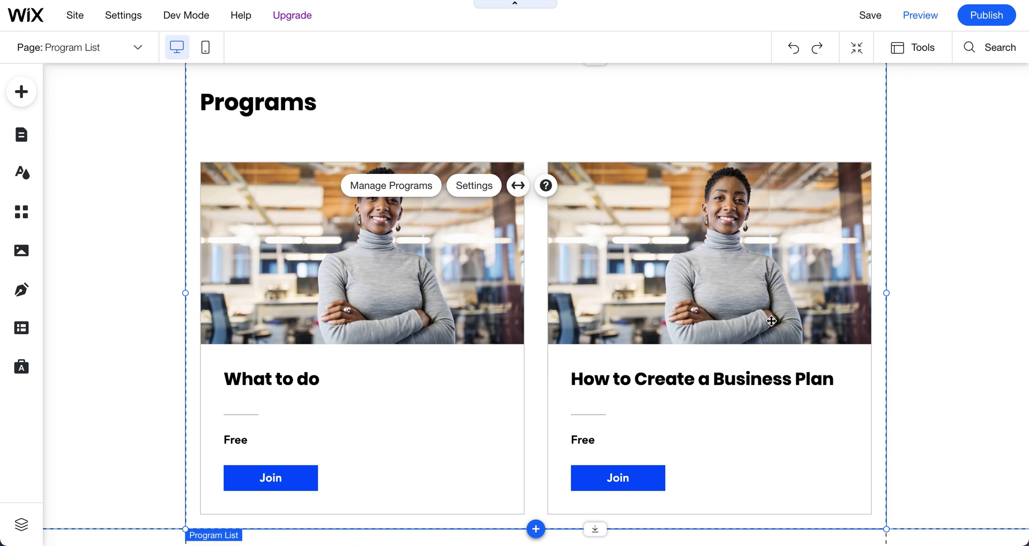
left_click(472, 187)
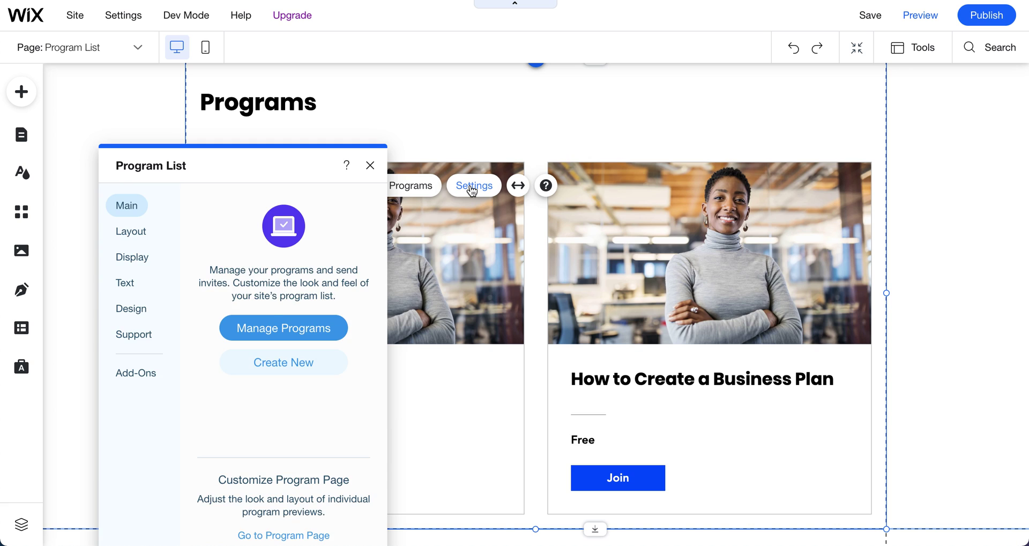
left_click(142, 235)
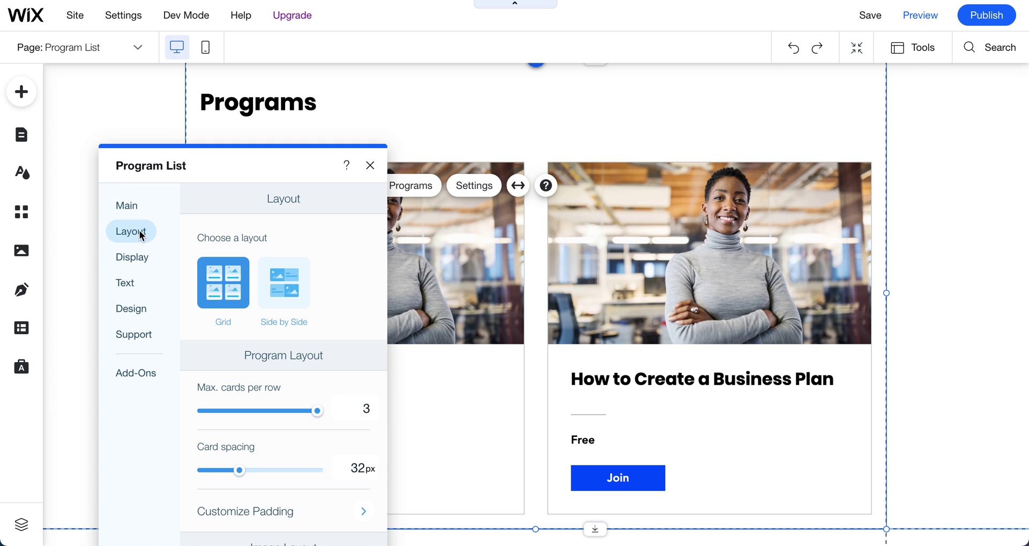
Try the Side by Side layout for the program list, and switch back to Grid.
left_click(283, 286)
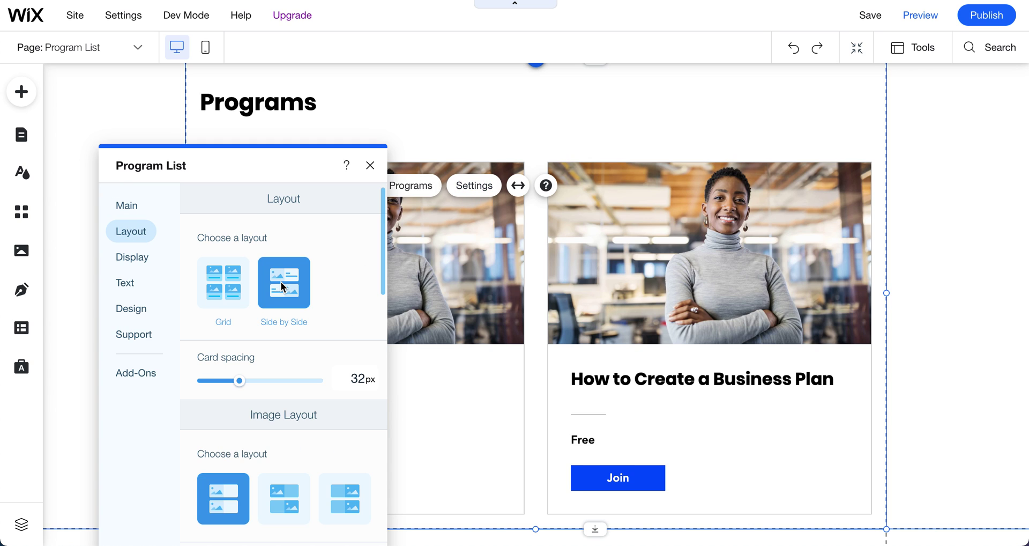
left_click(233, 288)
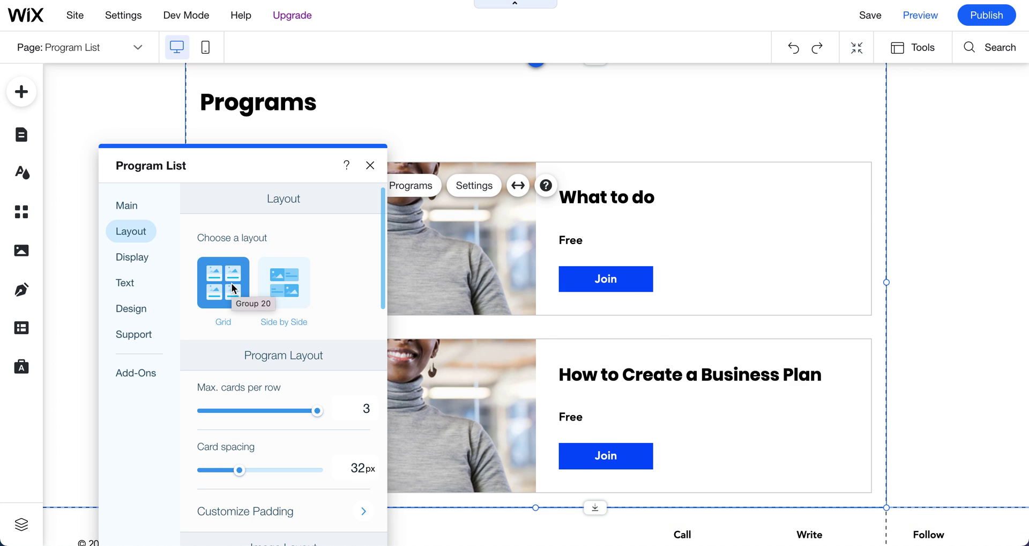
scroll(273, 321, "down", 2)
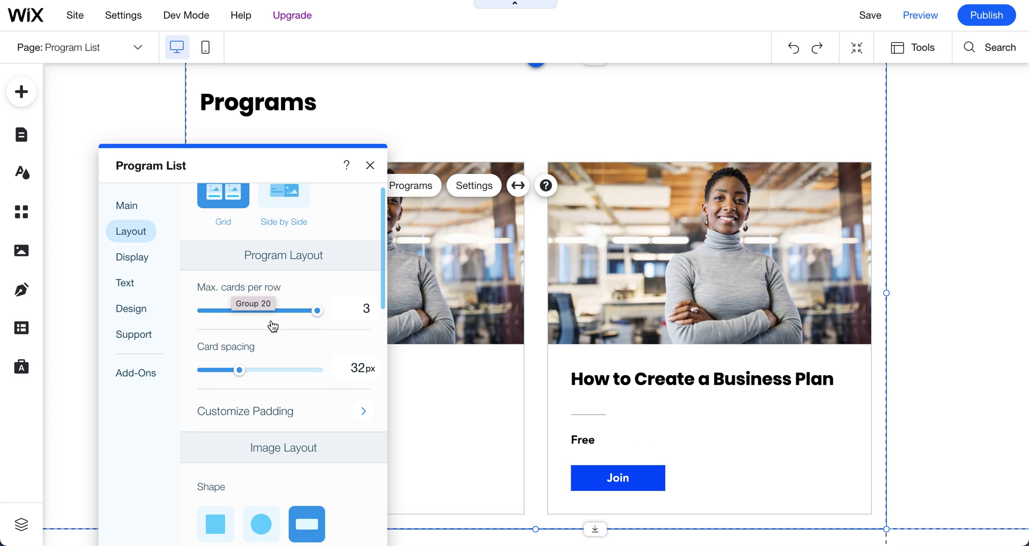
Set the image shape of the program cards to Square in the list's image layout.
left_click(134, 267)
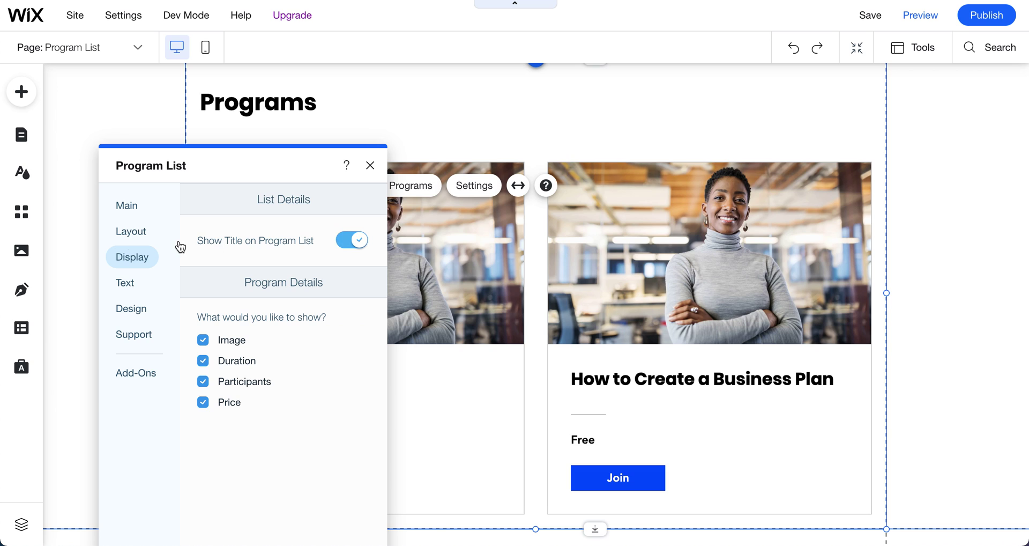
left_click(131, 239)
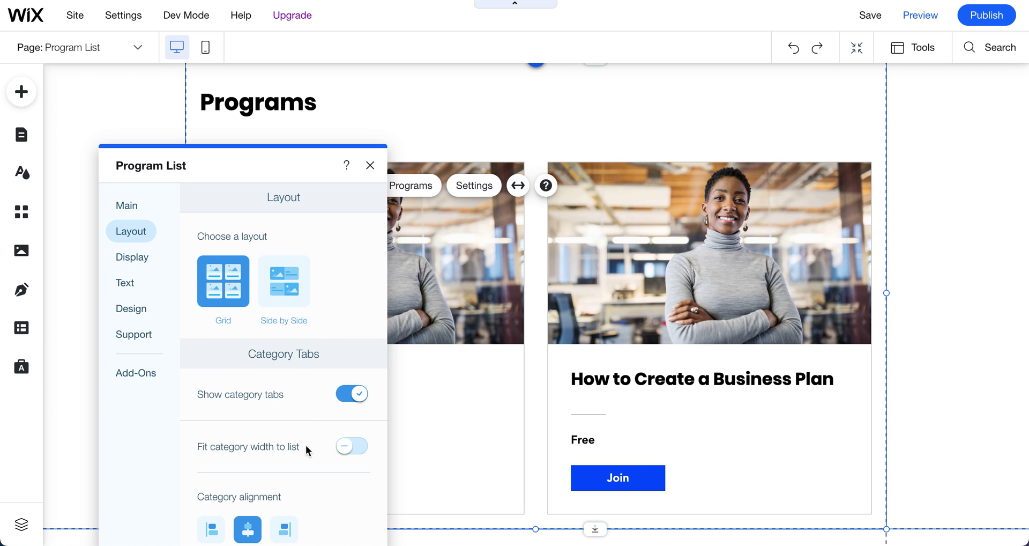
scroll(306, 450, "down", 5)
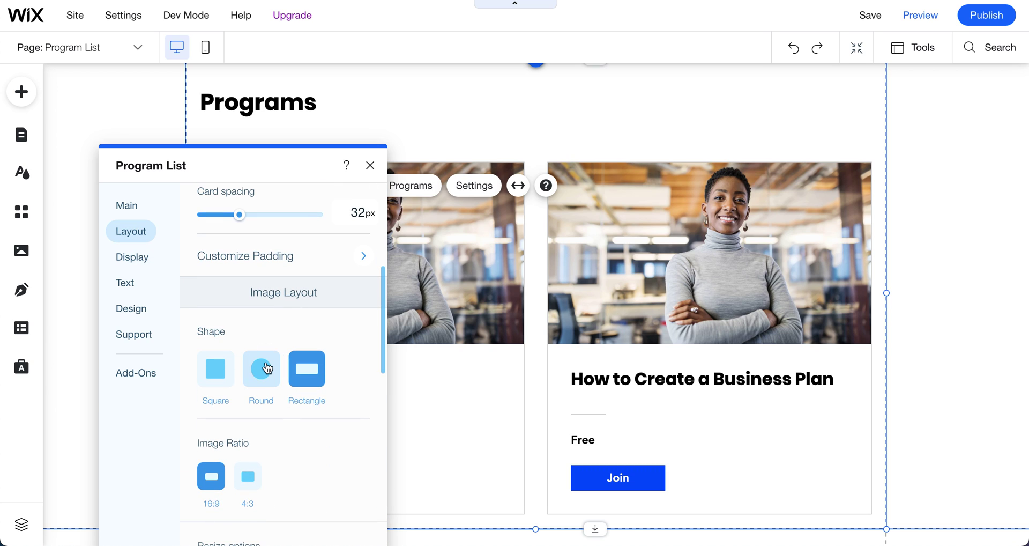
left_click(267, 369)
left_click(217, 370)
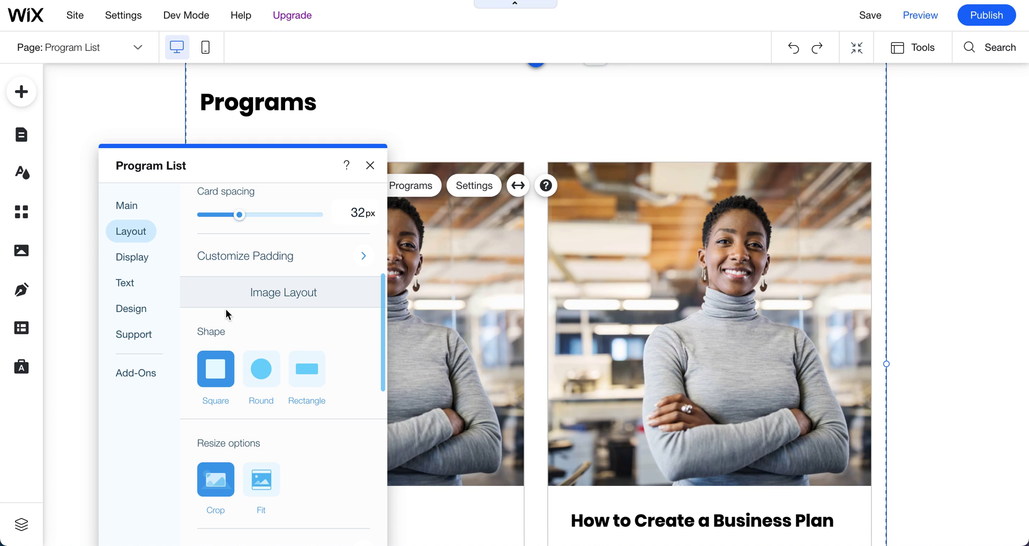
Try hiding the image and price on the program cards, and show both details again.
left_click(132, 258)
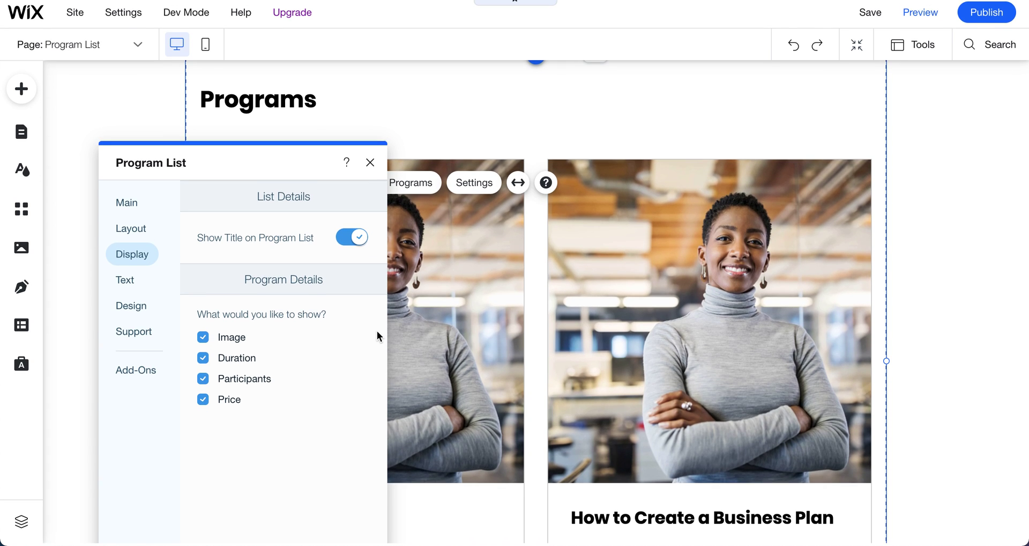
scroll(584, 352, "down", 4)
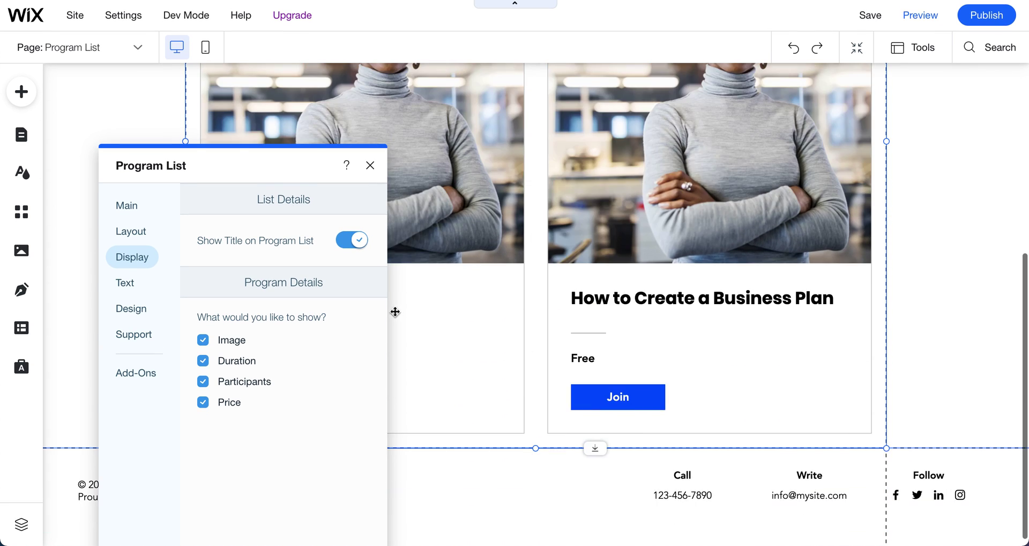
left_click(204, 341)
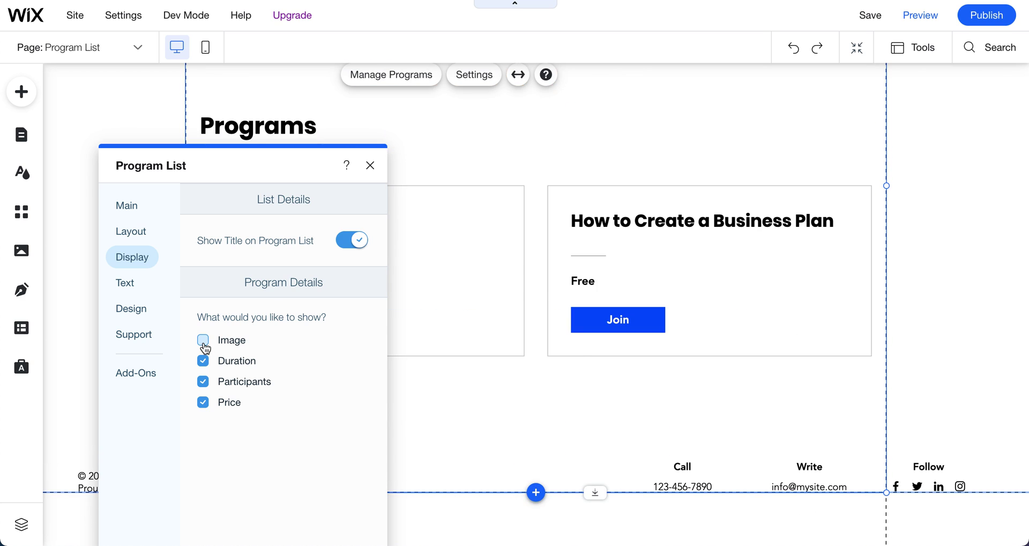
left_click(205, 385)
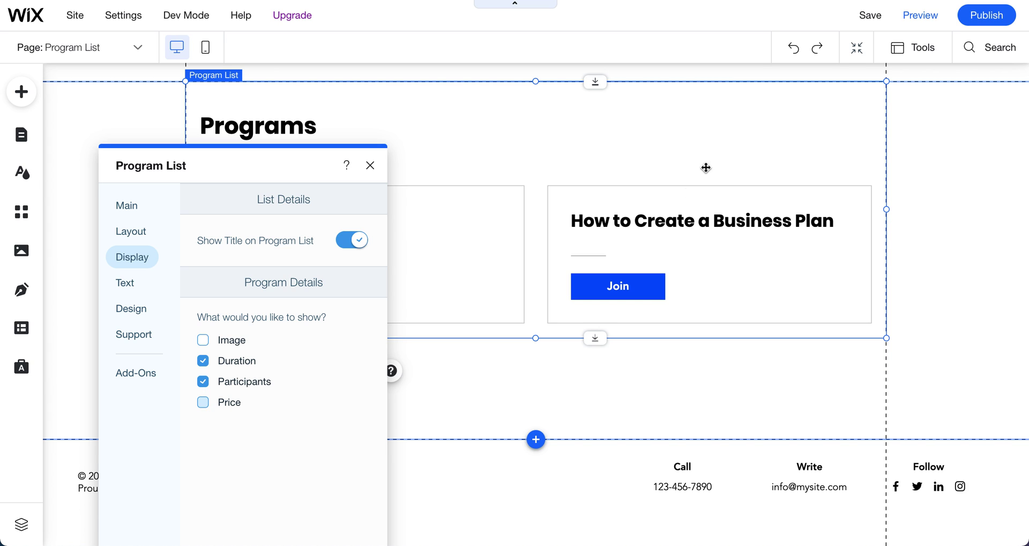
left_click(203, 402)
left_click(202, 340)
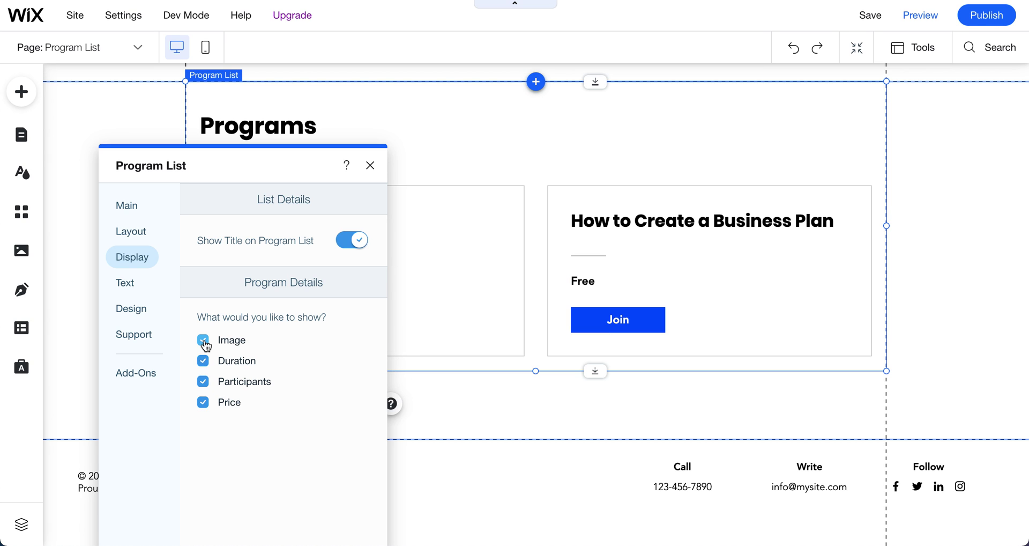
Look through the program list's text and design options without changing them.
left_click(127, 283)
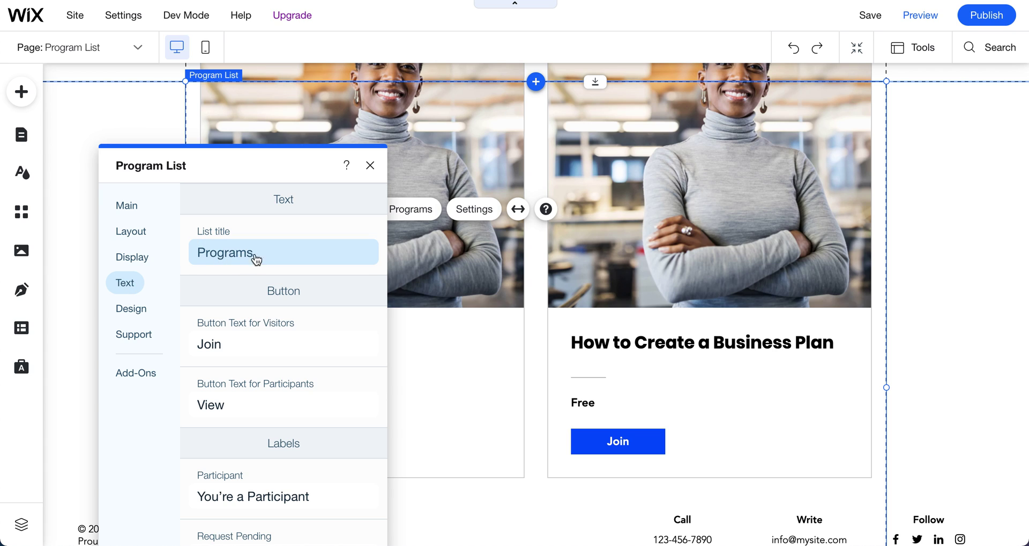
scroll(222, 321, "down", 2)
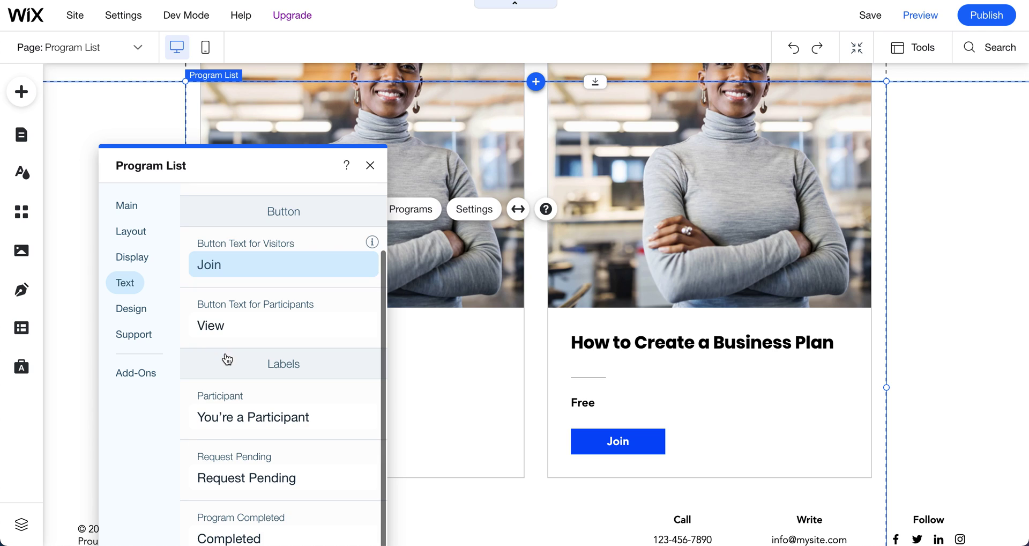
left_click(134, 313)
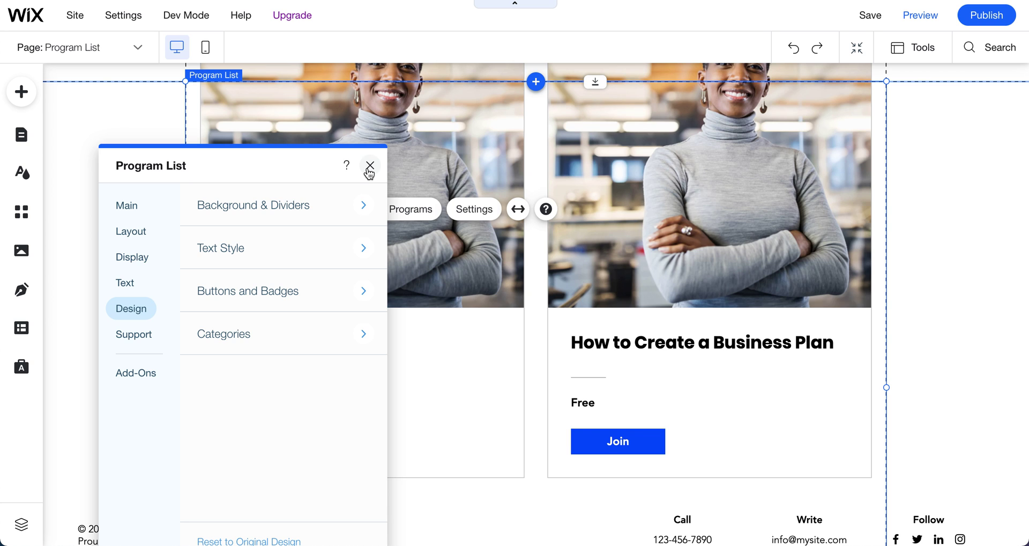
Preview the site and look over the program cards on the Programs page.
left_click(920, 15)
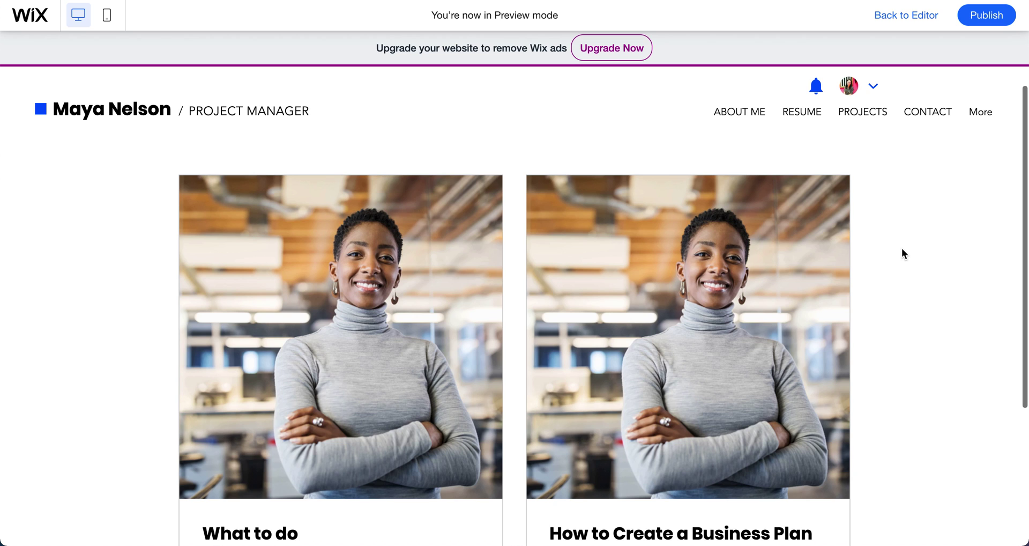
scroll(902, 253, "down", 5)
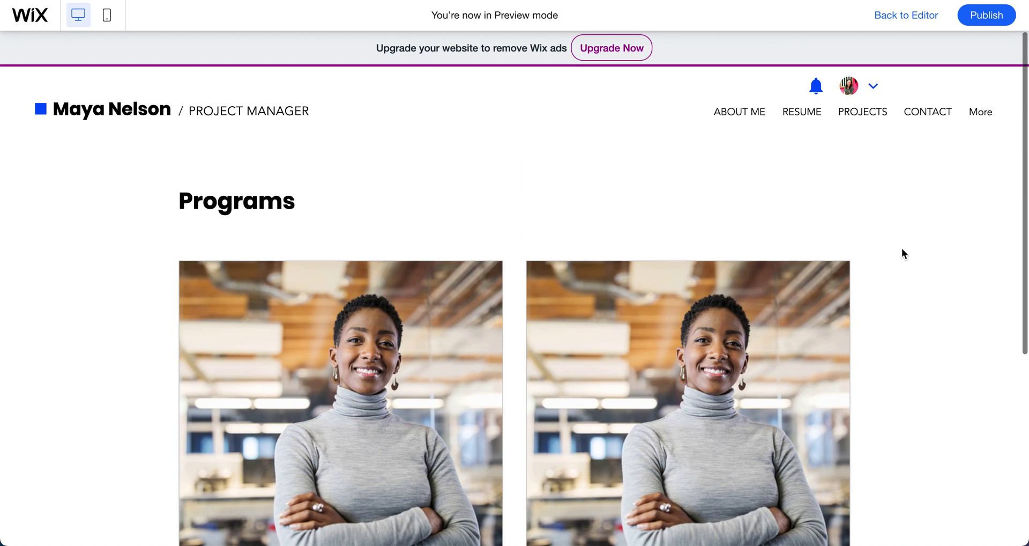
scroll(902, 253, "down", 1)
scroll(901, 248, "down", 2)
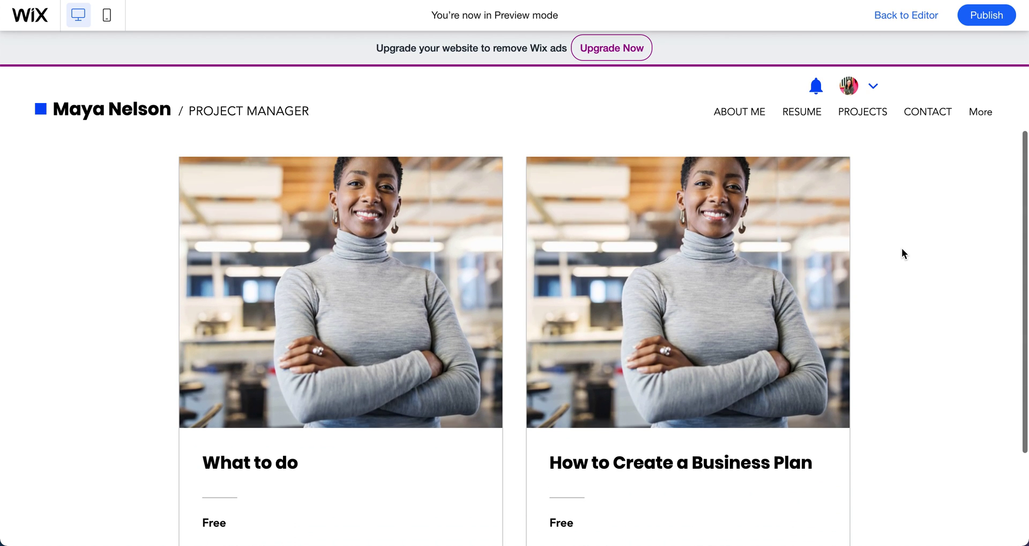
scroll(452, 337, "down", 3)
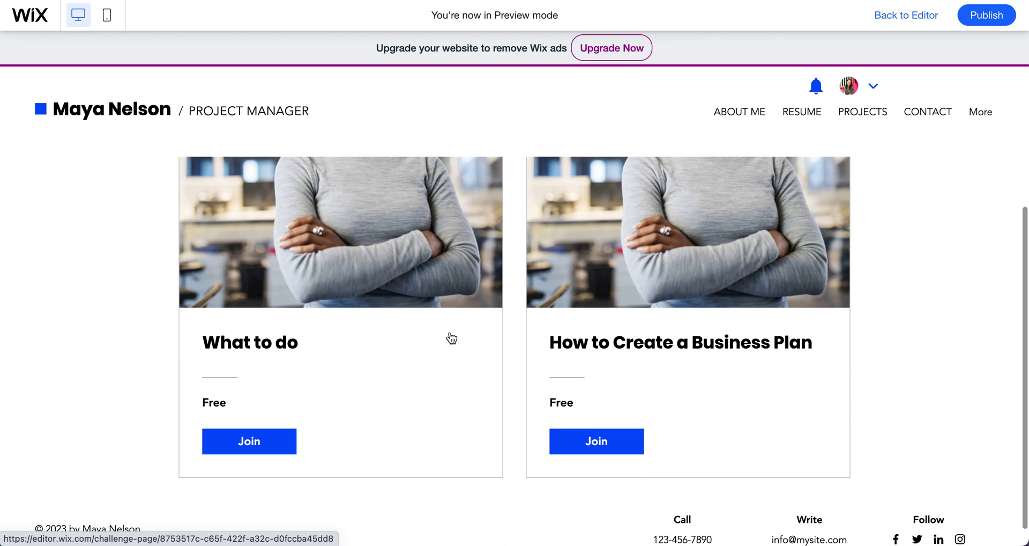
Open the How to Create a Business Plan program in the preview and examine its steps, description, price, join and sharing sections.
left_click(600, 440)
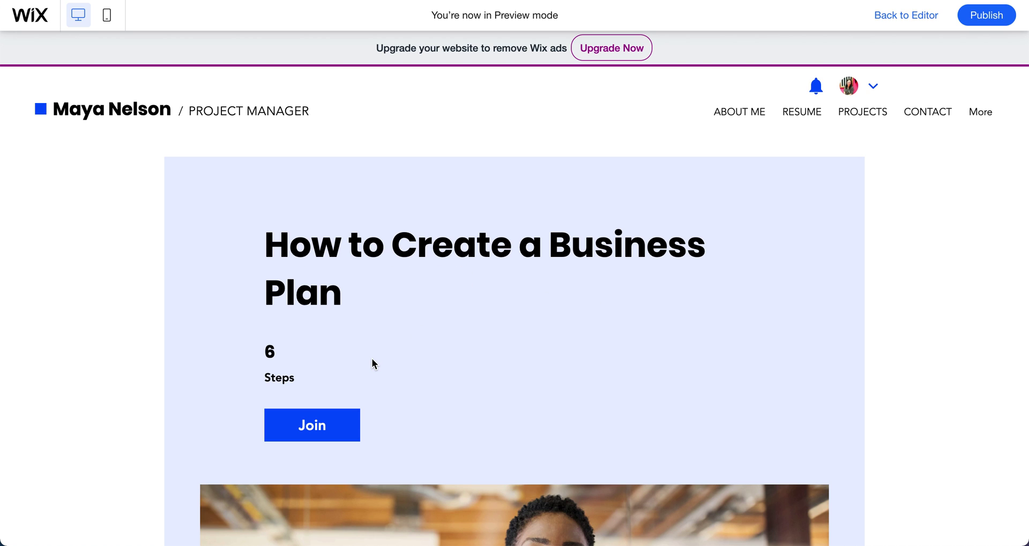
scroll(372, 358, "down", 2)
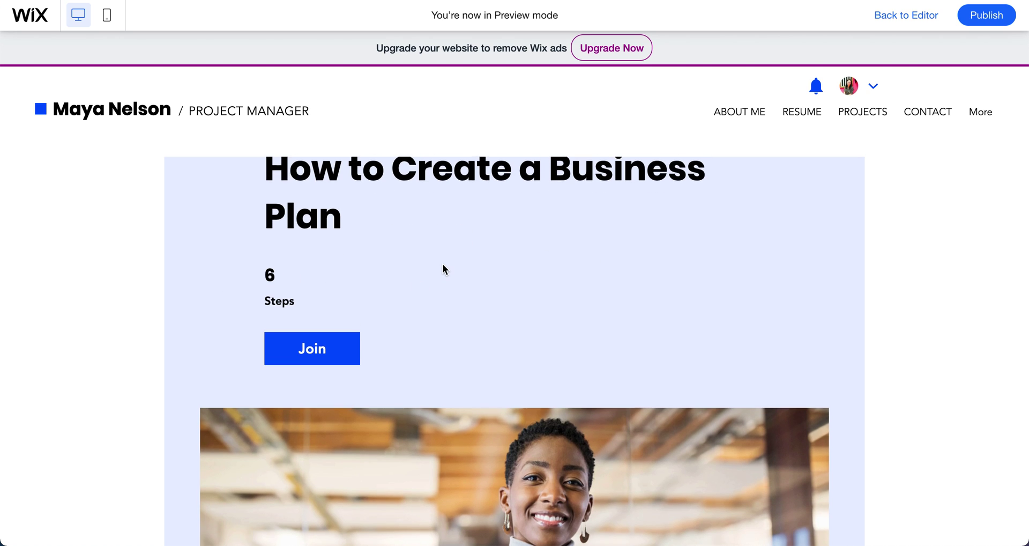
scroll(375, 262, "down", 3)
left_click(328, 259)
scroll(410, 397, "down", 6)
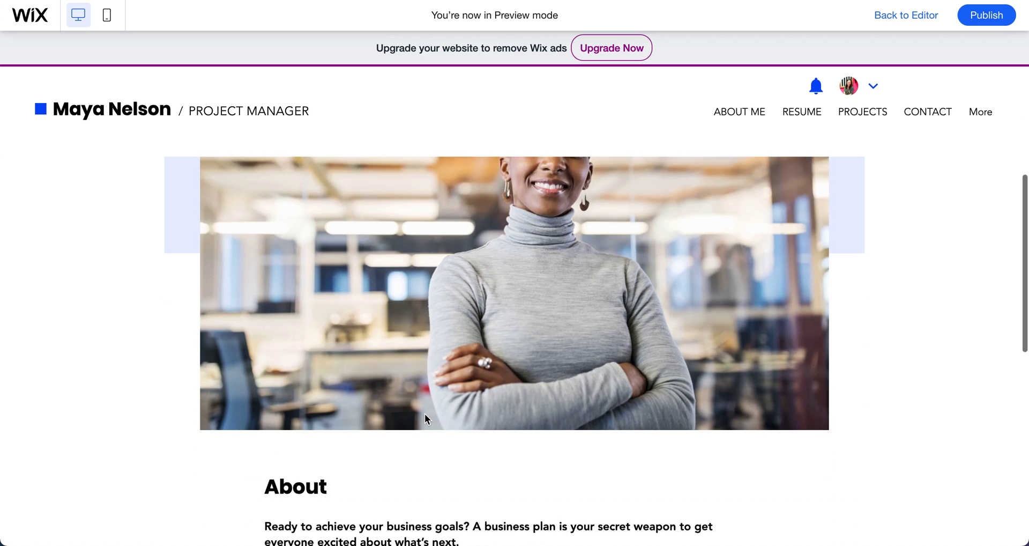
scroll(572, 320, "down", 5)
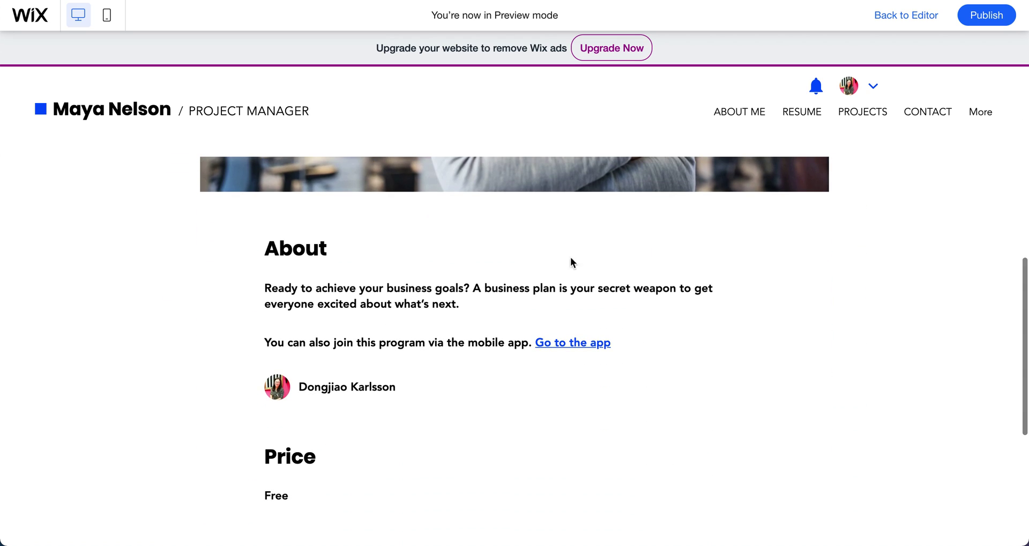
scroll(561, 293, "down", 4)
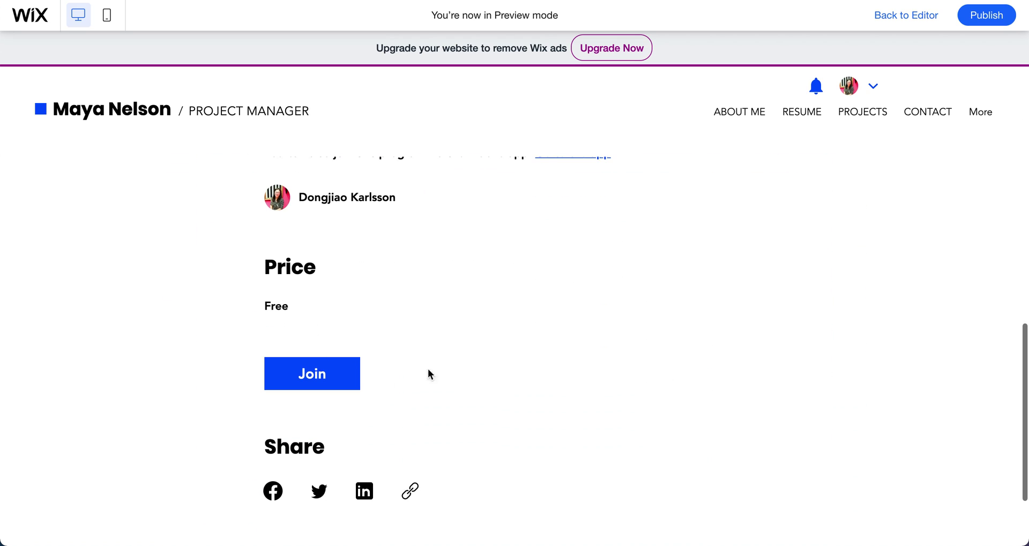
scroll(423, 370, "down", 2)
left_click(328, 282)
scroll(406, 422, "up", 4)
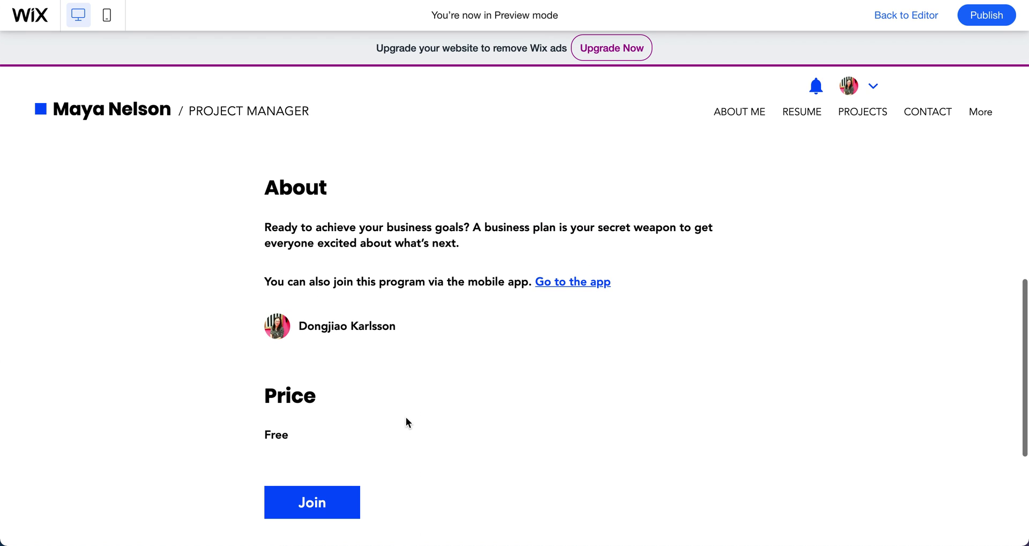
scroll(406, 422, "down", 4)
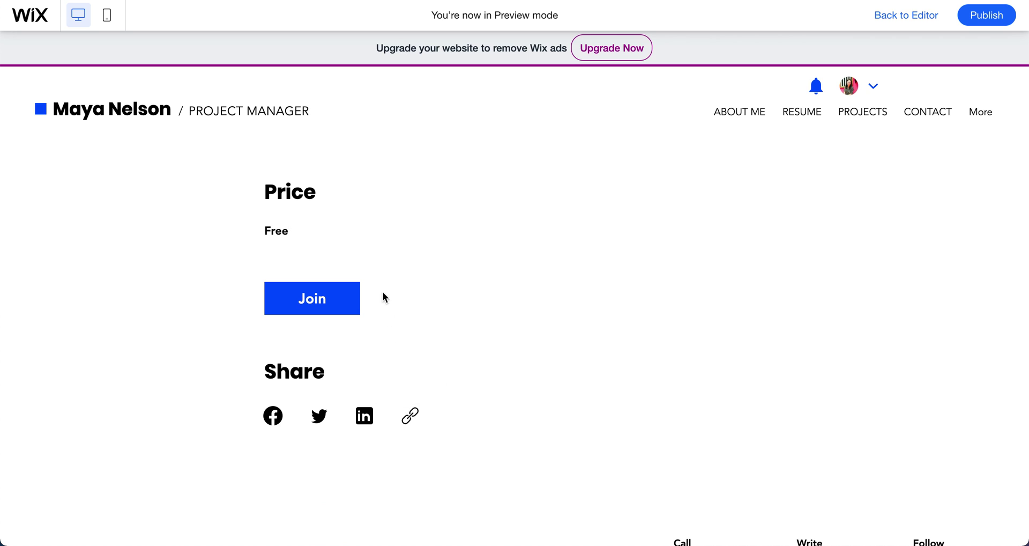
scroll(383, 292, "down", 1)
scroll(382, 283, "up", 9)
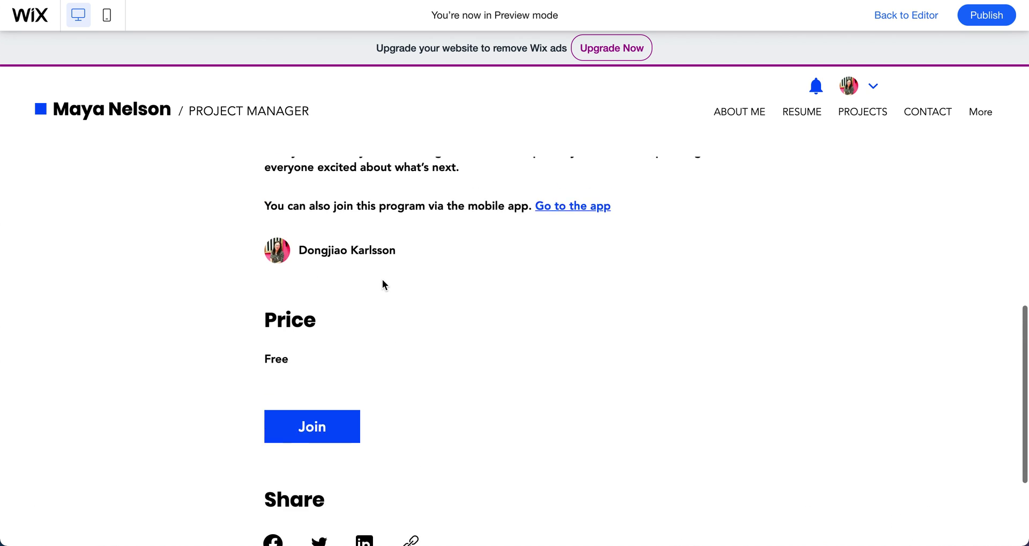
scroll(384, 284, "down", 9)
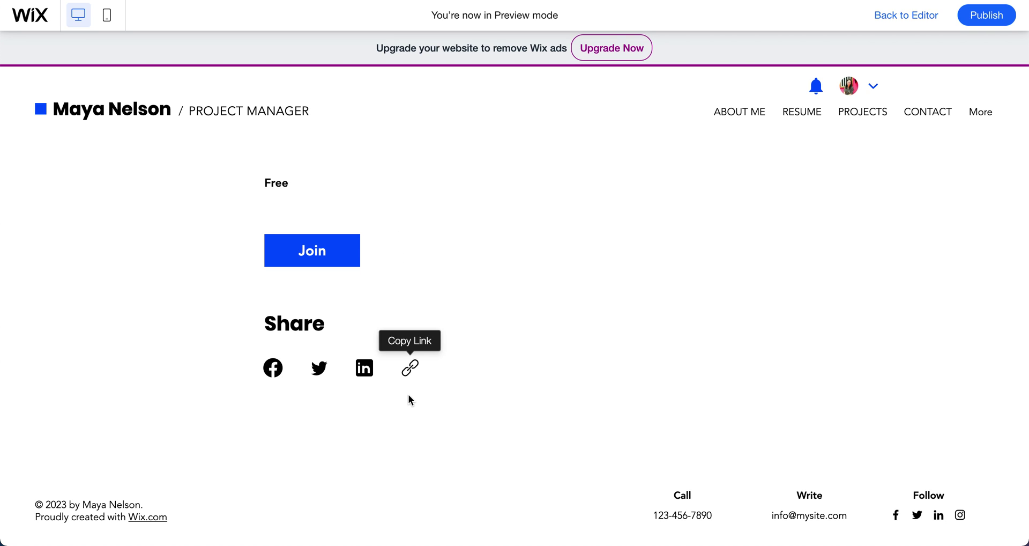
scroll(417, 423, "up", 5)
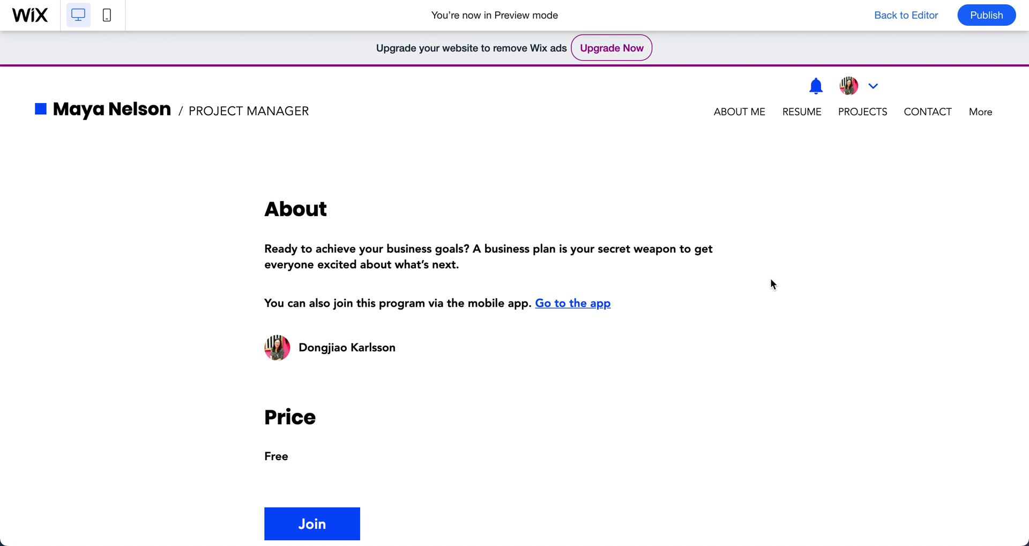
scroll(771, 281, "up", 10)
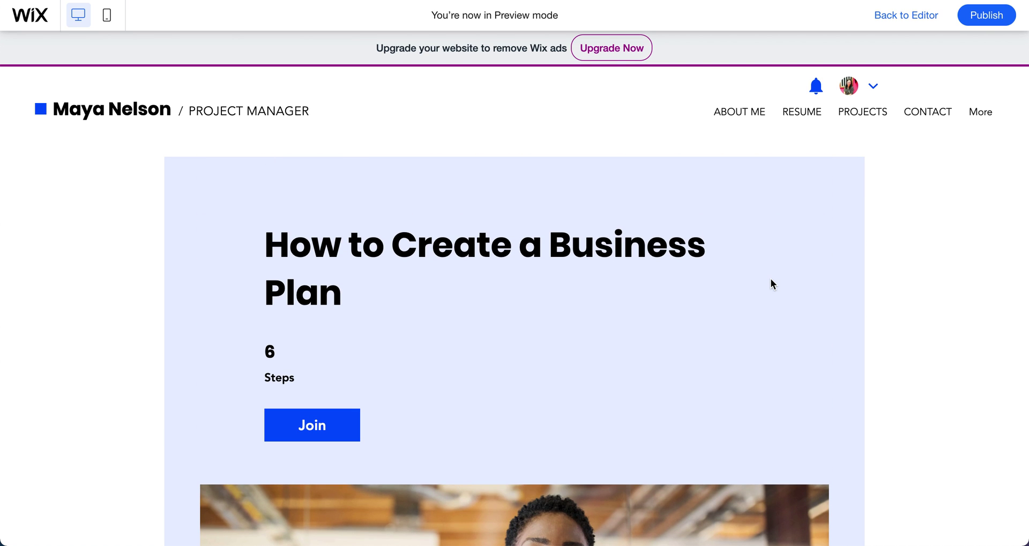